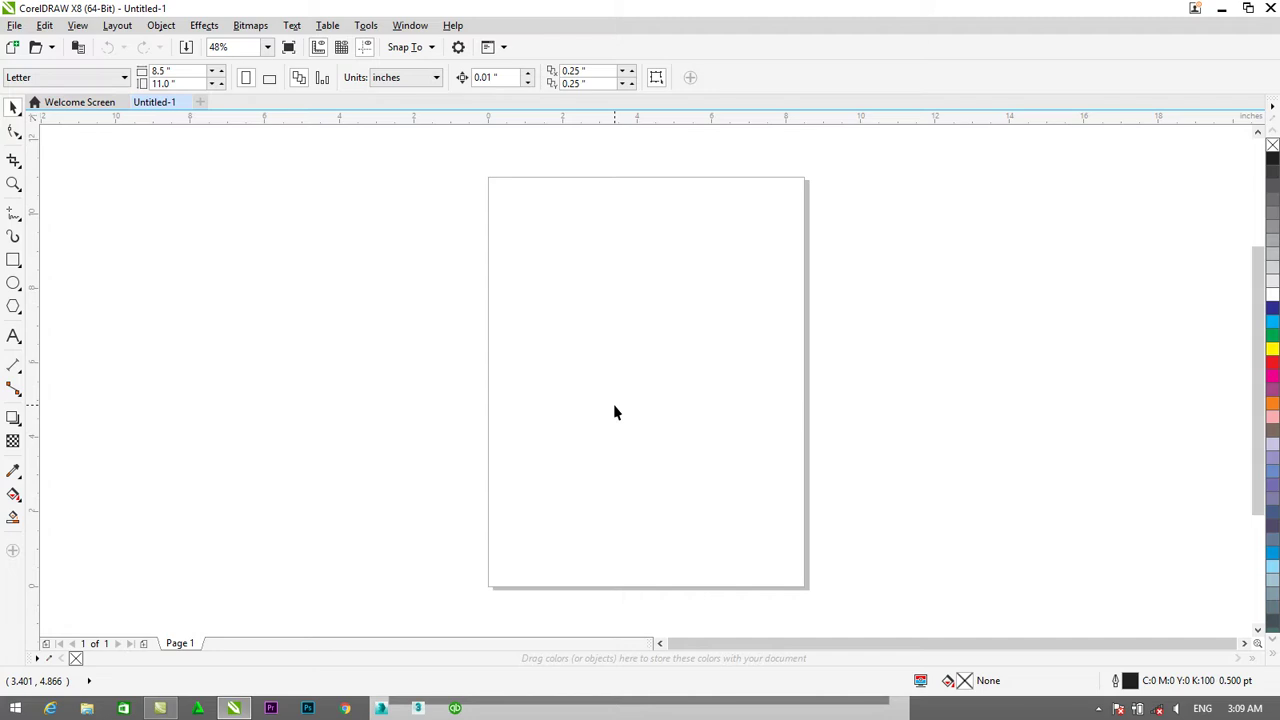
Draw and delete a scratch rectangle, then set the units to centimeters.
{"action": "left_click", "coordinate": [14, 260]}
{"action": "left_click_drag", "start_coordinate": [532, 255], "coordinate": [727, 479]}
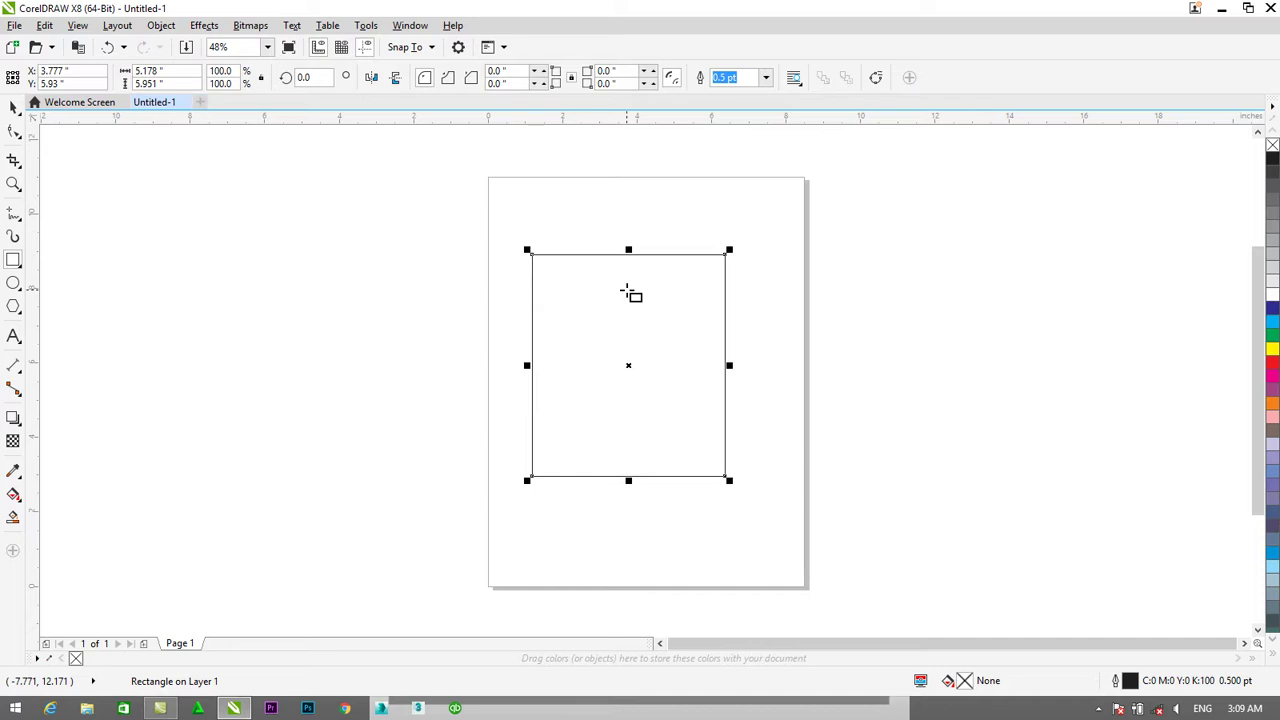
{"action": "key", "text": "Delete"}
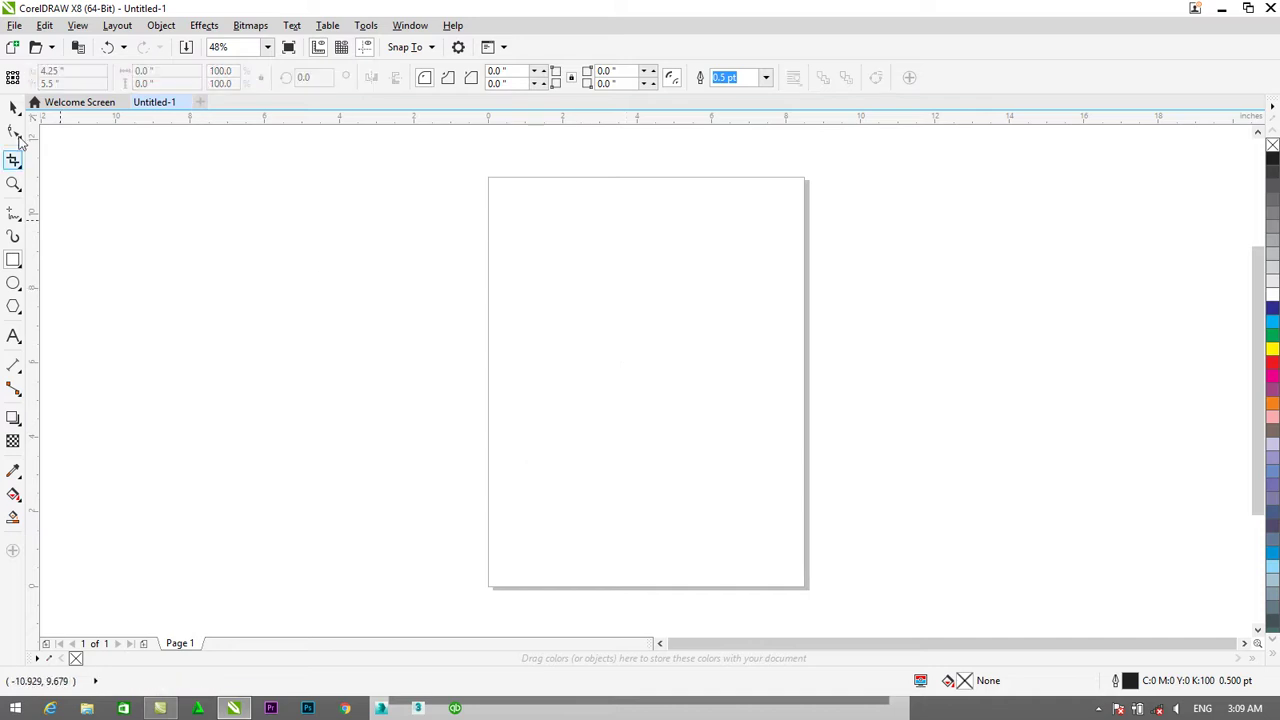
{"action": "left_click", "coordinate": [14, 108]}
{"action": "left_click", "coordinate": [400, 77]}
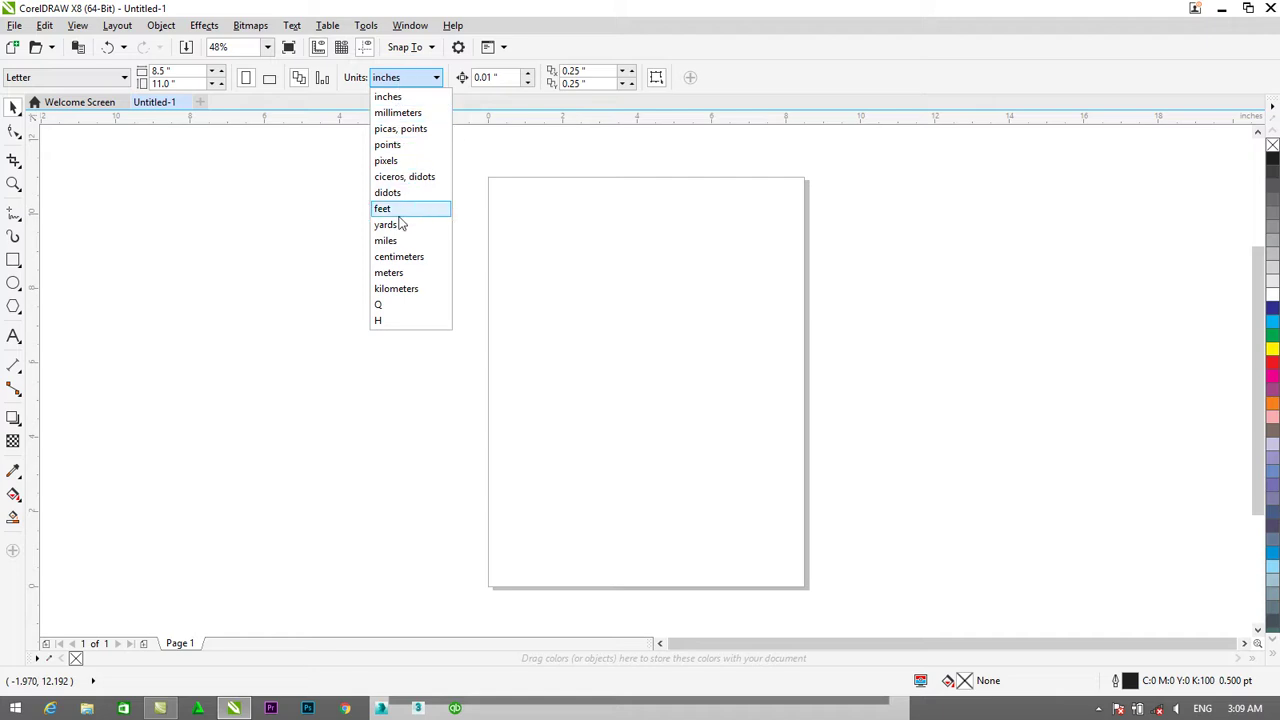
{"action": "left_click", "coordinate": [405, 257]}
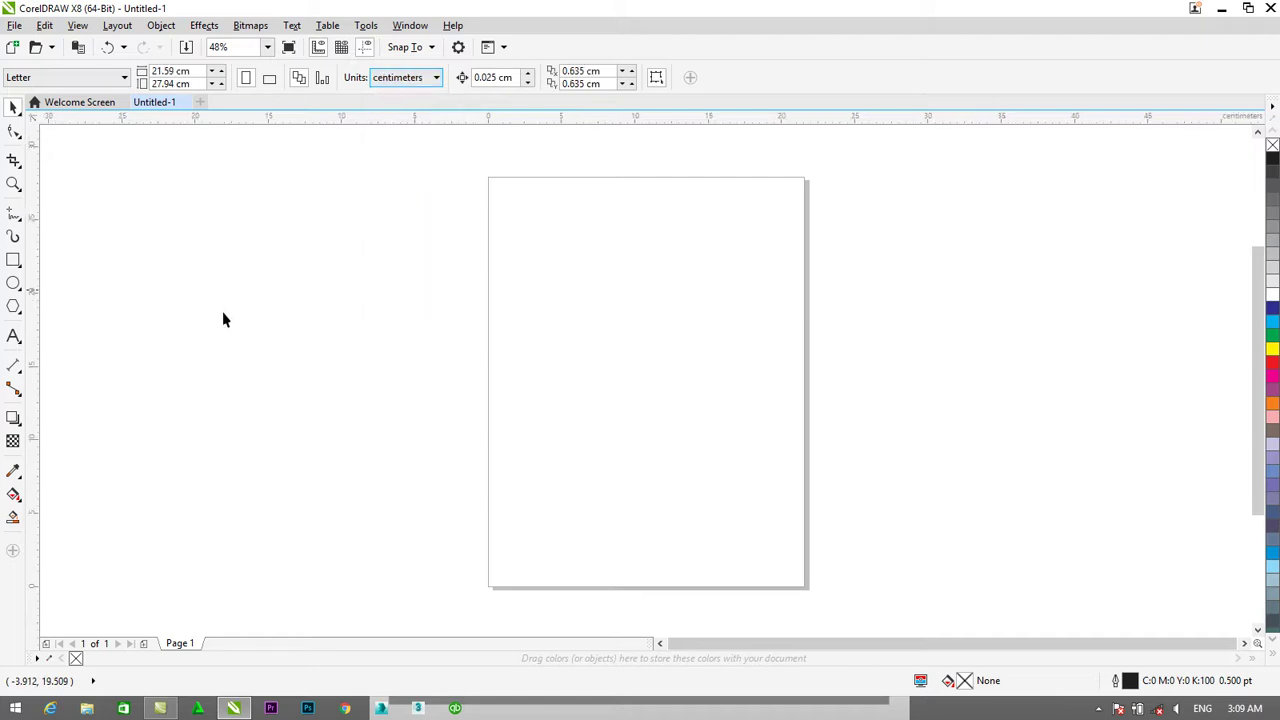
Draw a test rectangle and size it 2 × 3.5 cm.
{"action": "left_click", "coordinate": [13, 260]}
{"action": "left_click_drag", "start_coordinate": [580, 258], "coordinate": [719, 418]}
{"action": "left_click", "coordinate": [181, 71]}
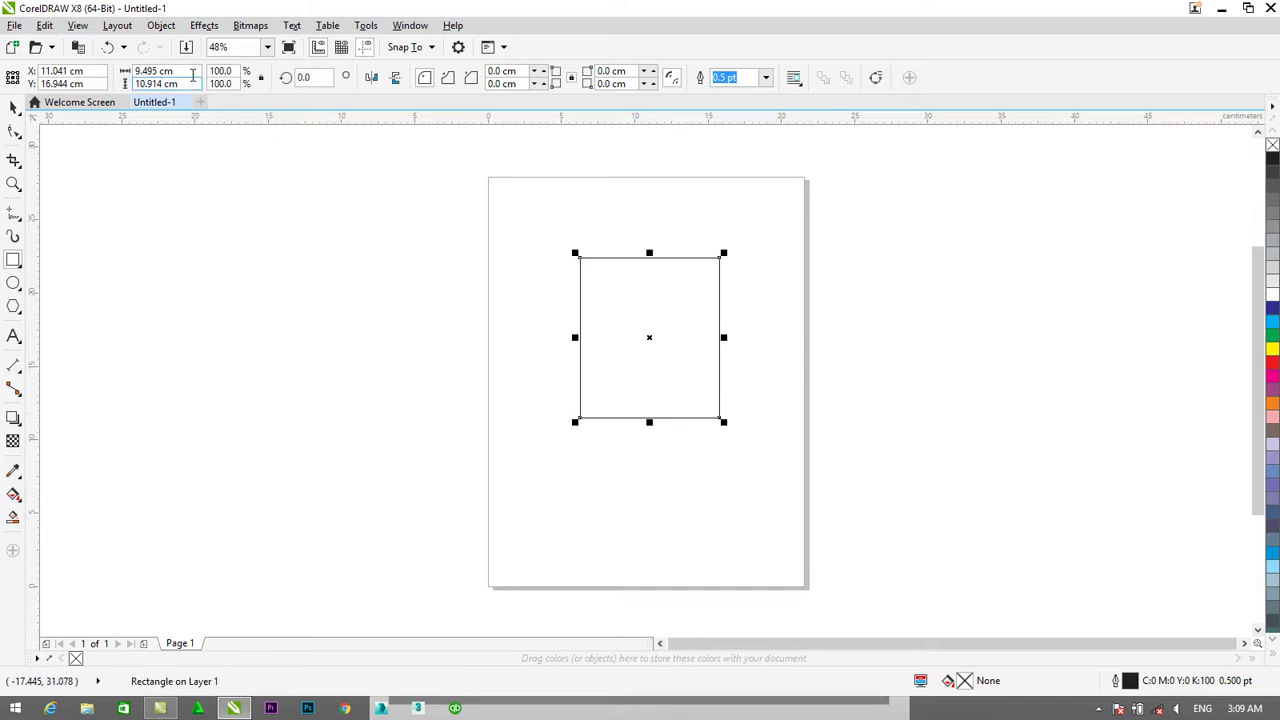
{"action": "type", "text": "2"}
{"action": "key", "text": "Tab"}
{"action": "type", "text": "3."}
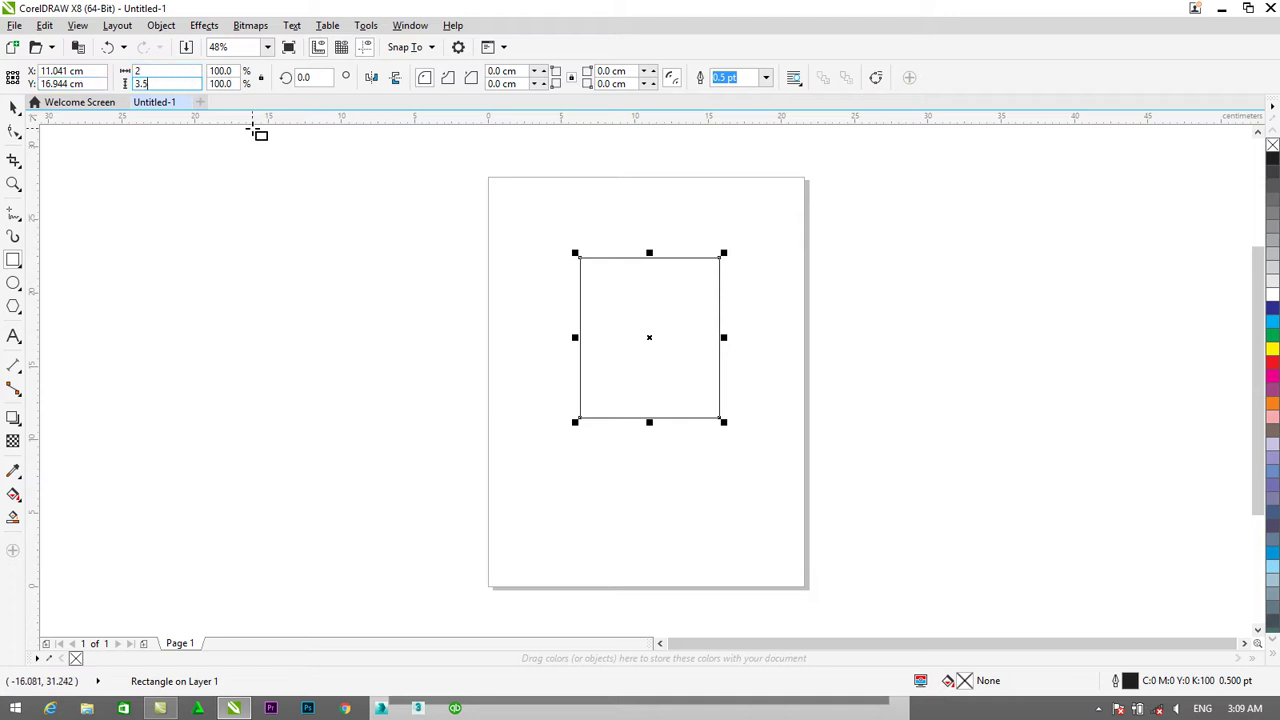
{"action": "key", "text": "Return"}
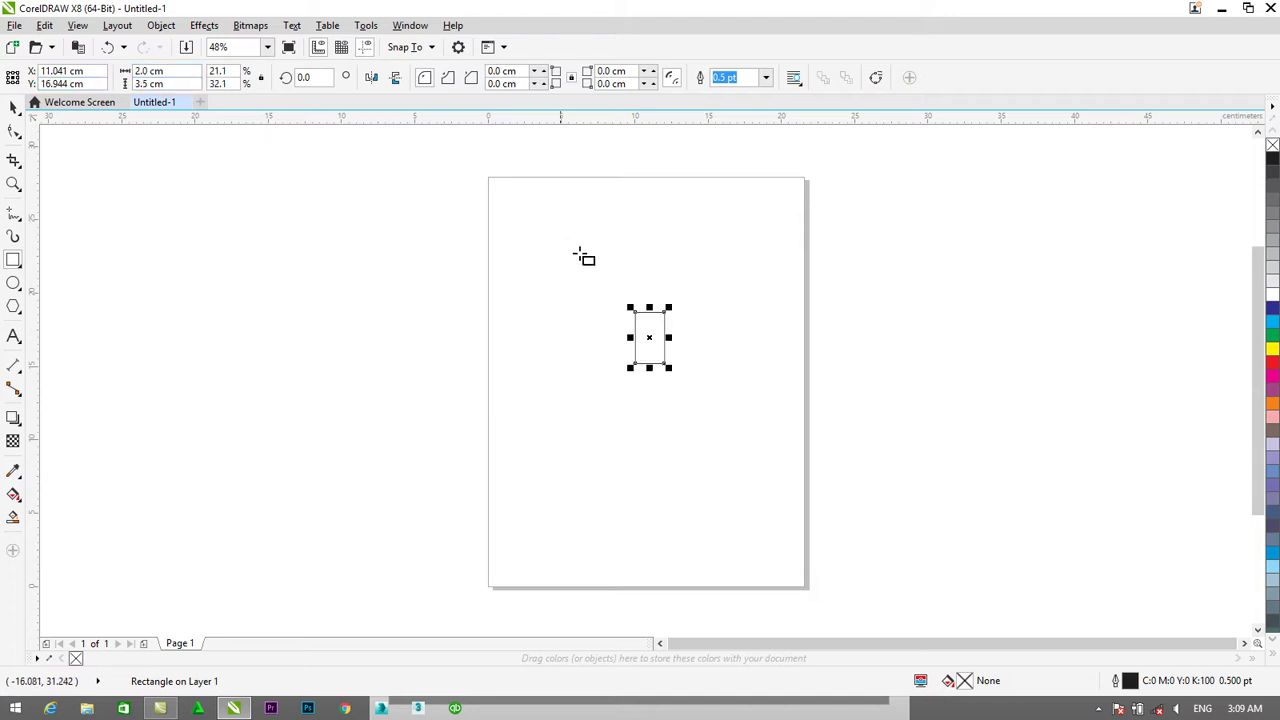
Delete the test rectangle, leaving the page blank.
{"action": "left_click", "coordinate": [13, 108]}
{"action": "scroll", "coordinate": [661, 314], "scroll_direction": "up", "scroll_amount": 2}
{"action": "scroll", "coordinate": [638, 374], "scroll_direction": "up", "scroll_amount": 3}
{"action": "scroll", "coordinate": [638, 374], "scroll_direction": "down", "scroll_amount": 1}
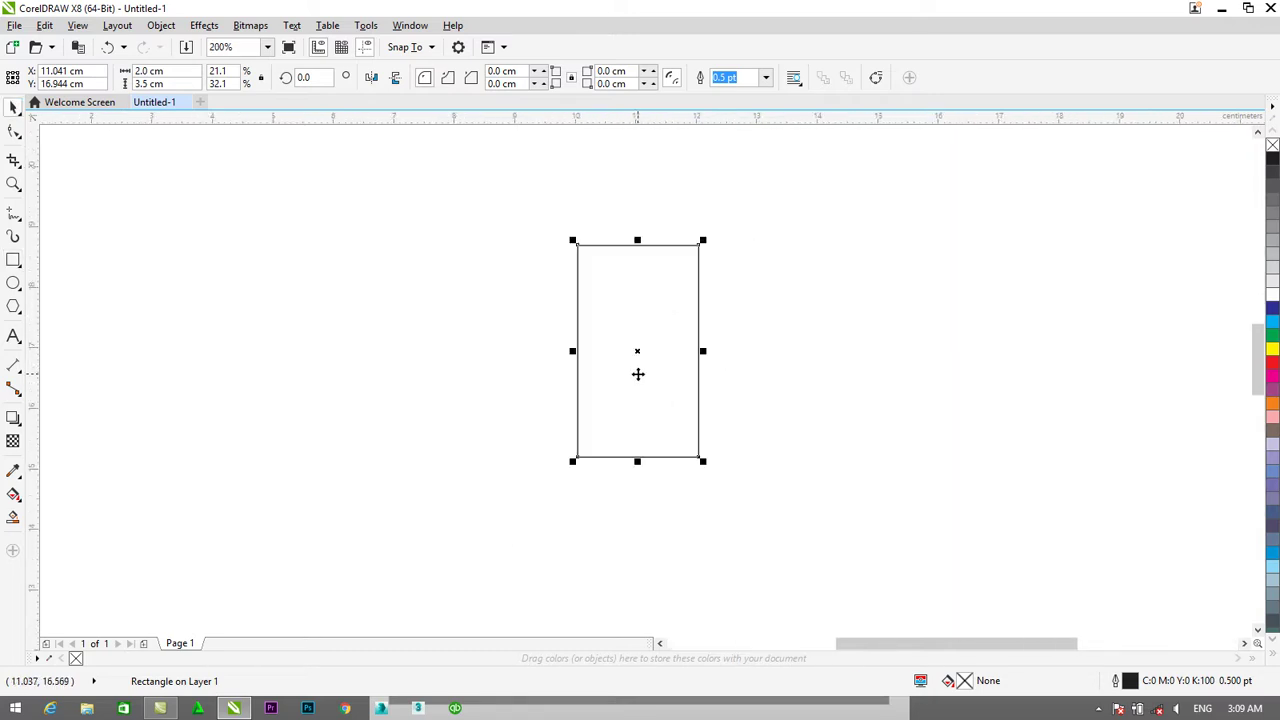
{"action": "key", "text": "Delete"}
{"action": "scroll", "coordinate": [638, 376], "scroll_direction": "down", "scroll_amount": 2}
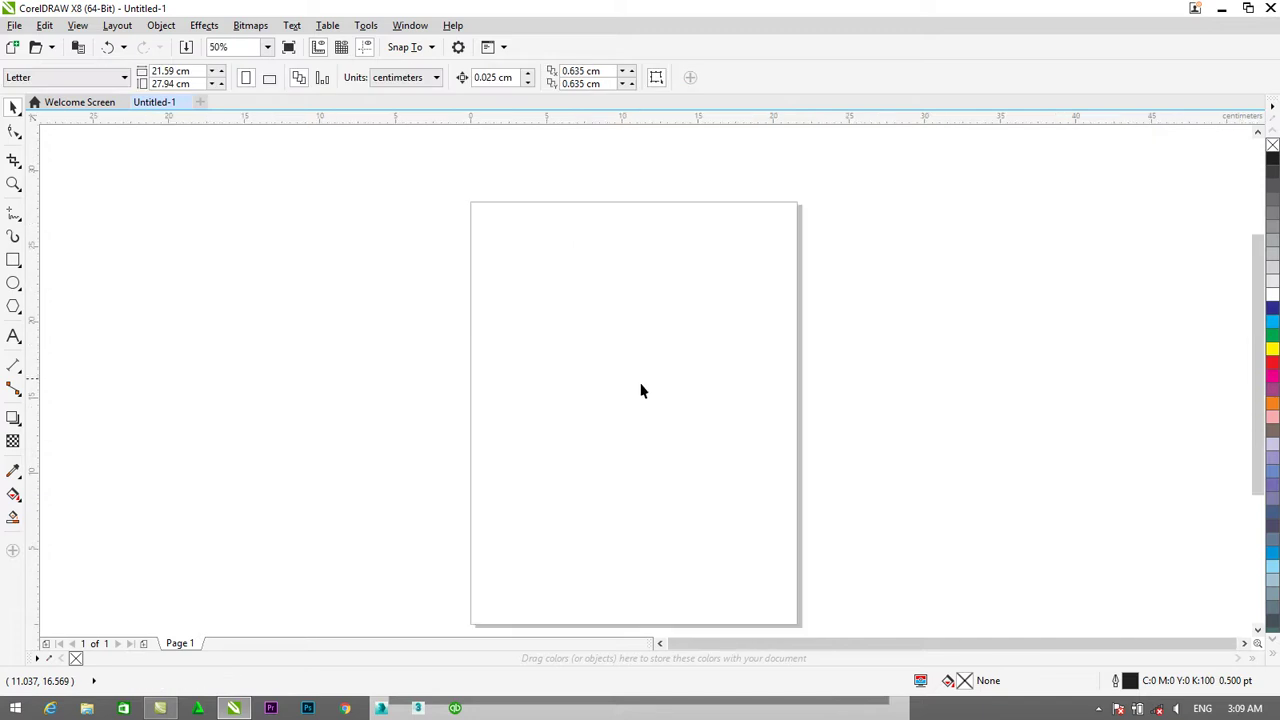
Set the page size to A4 and draw the 67.733 × 85.725 mm card rectangle.
{"action": "left_click", "coordinate": [62, 78]}
{"action": "left_click", "coordinate": [52, 113]}
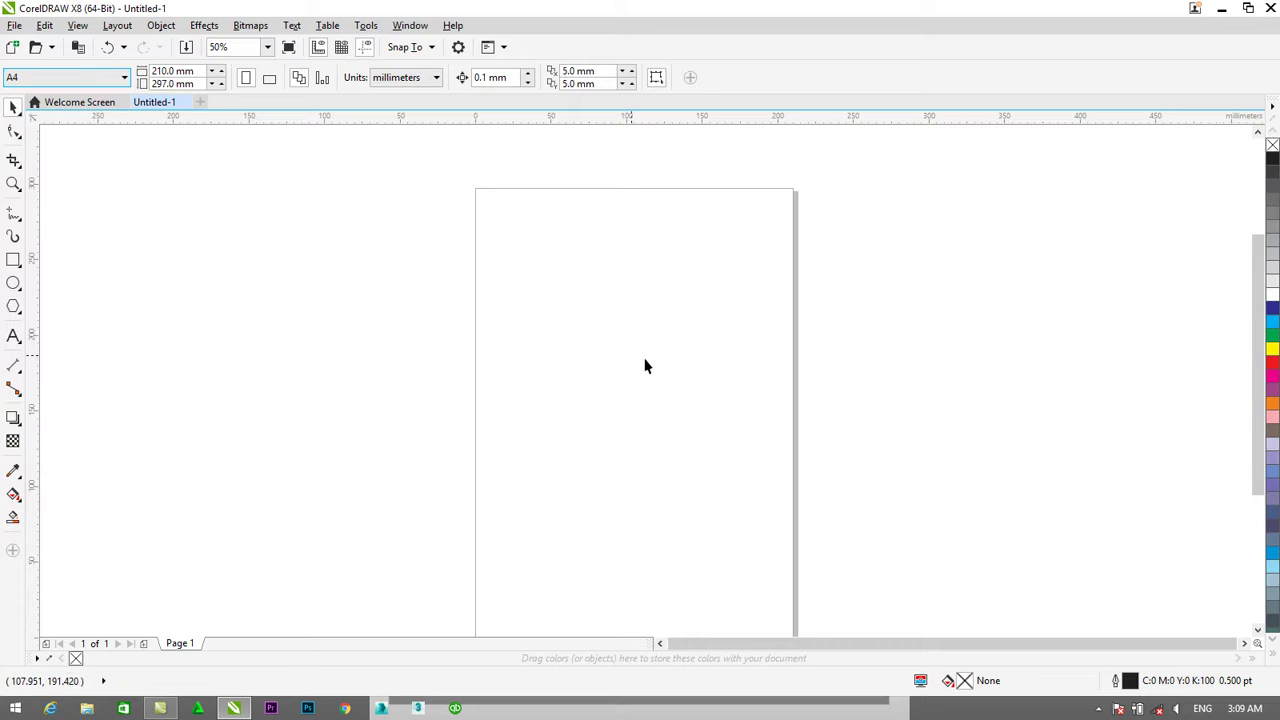
{"action": "scroll", "coordinate": [1258, 330], "scroll_direction": "down", "scroll_amount": 1}
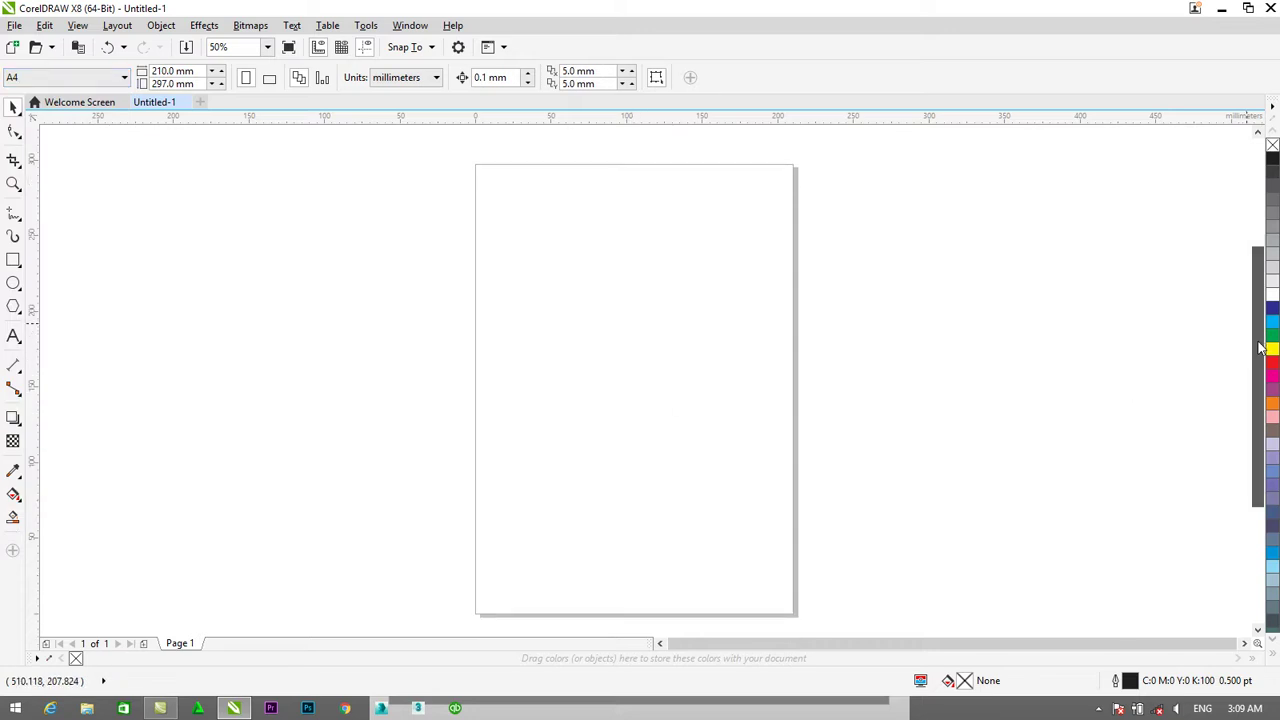
{"action": "left_click", "coordinate": [13, 259]}
{"action": "left_click_drag", "start_coordinate": [486, 174], "coordinate": [588, 304]}
Move the card rectangle down and right on the page.
{"action": "scroll", "coordinate": [417, 211], "scroll_direction": "up", "scroll_amount": 2}
{"action": "scroll", "coordinate": [611, 271], "scroll_direction": "down", "scroll_amount": 1}
{"action": "left_click_drag", "start_coordinate": [734, 281], "coordinate": [1100, 472]}
{"action": "scroll", "coordinate": [1094, 526], "scroll_direction": "down", "scroll_amount": 1}
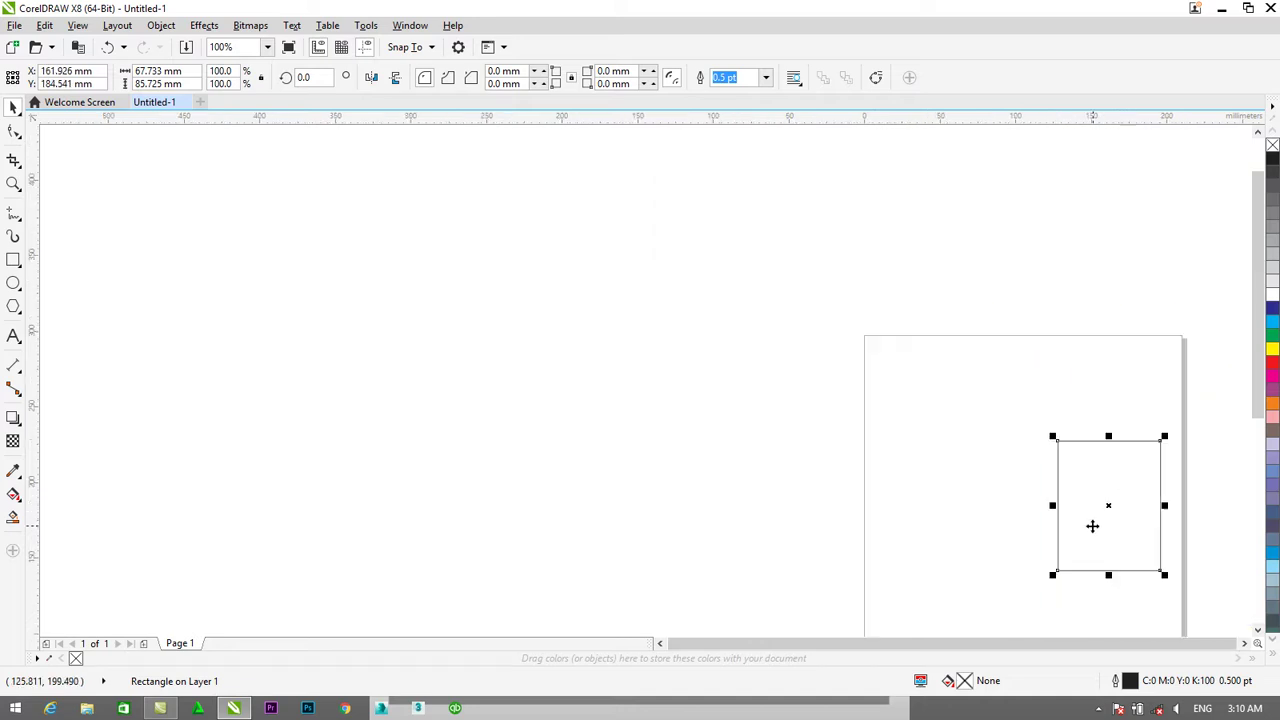
{"action": "left_click", "coordinate": [1244, 643]}
{"action": "left_click_drag", "start_coordinate": [1250, 398], "coordinate": [1180, 460]}
Reposition the card rectangle to its final spot and deselect it.
{"action": "left_click", "coordinate": [842, 347]}
{"action": "left_click", "coordinate": [845, 342]}
{"action": "left_click_drag", "start_coordinate": [847, 340], "coordinate": [760, 362]}
{"action": "scroll", "coordinate": [833, 381], "scroll_direction": "up", "scroll_amount": 2}
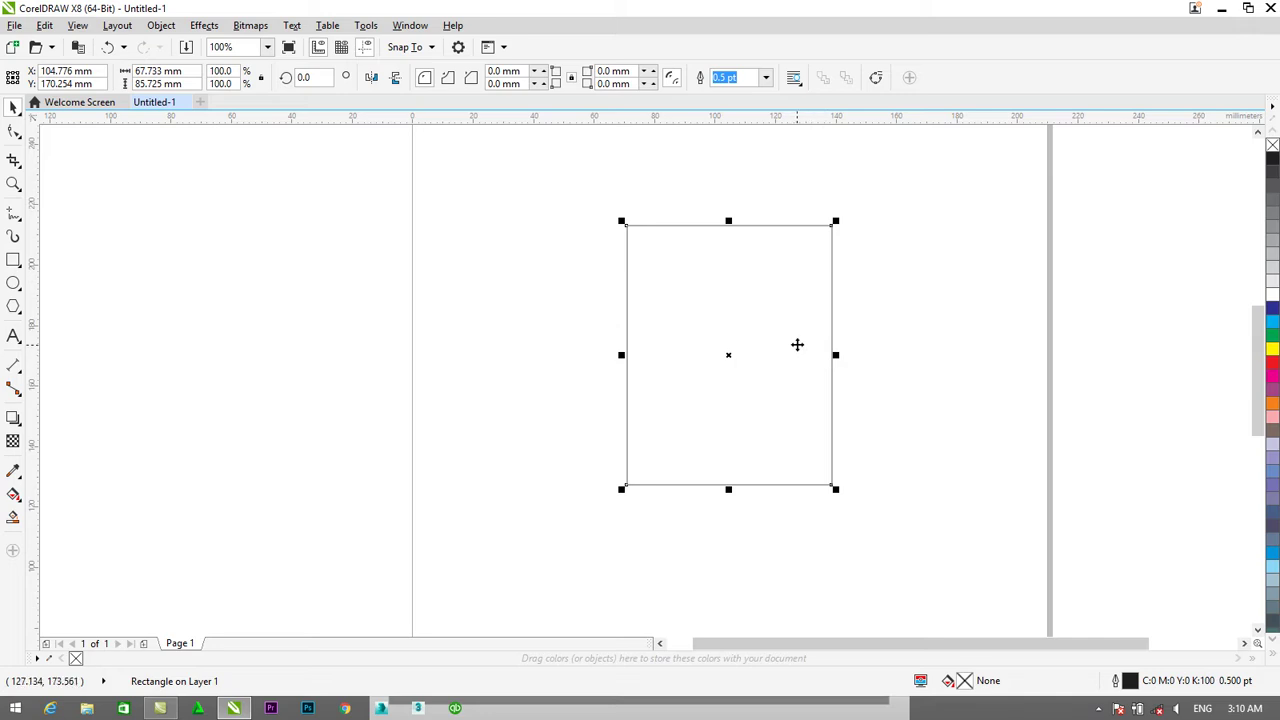
{"action": "scroll", "coordinate": [794, 341], "scroll_direction": "up", "scroll_amount": 1}
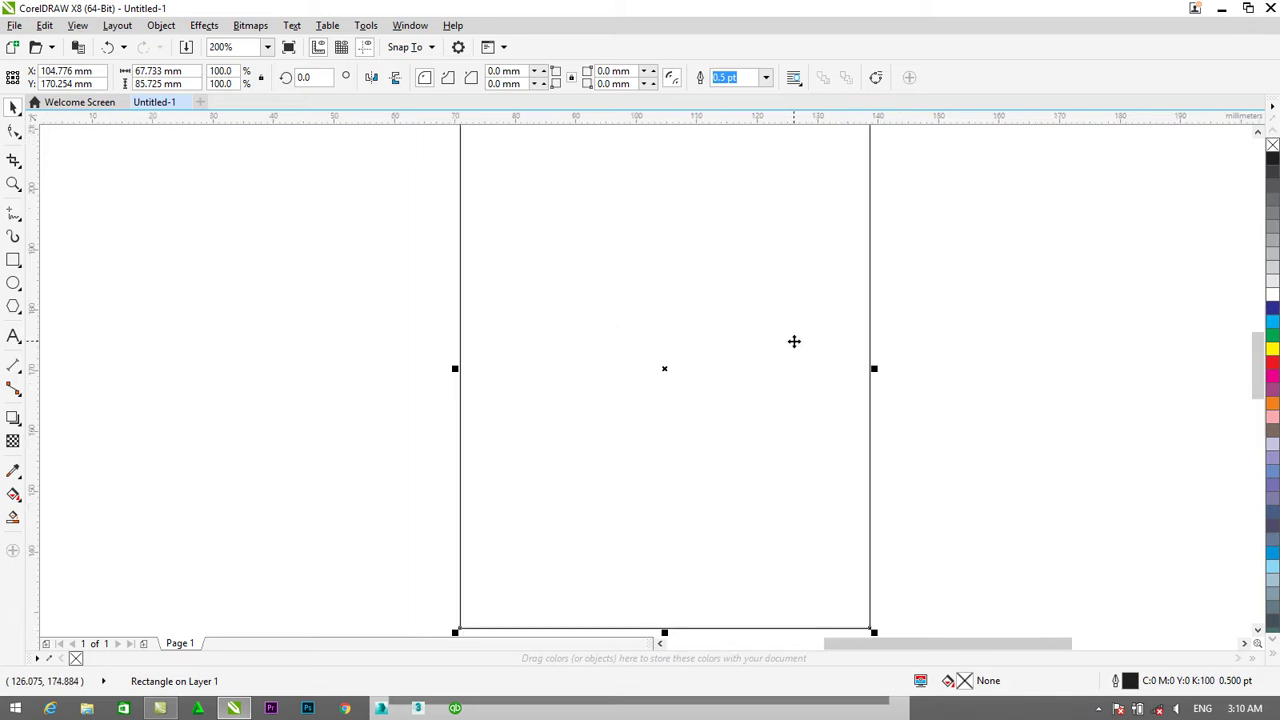
{"action": "scroll", "coordinate": [777, 334], "scroll_direction": "down", "scroll_amount": 1}
{"action": "left_click", "coordinate": [277, 294]}
{"action": "left_click", "coordinate": [12, 260]}
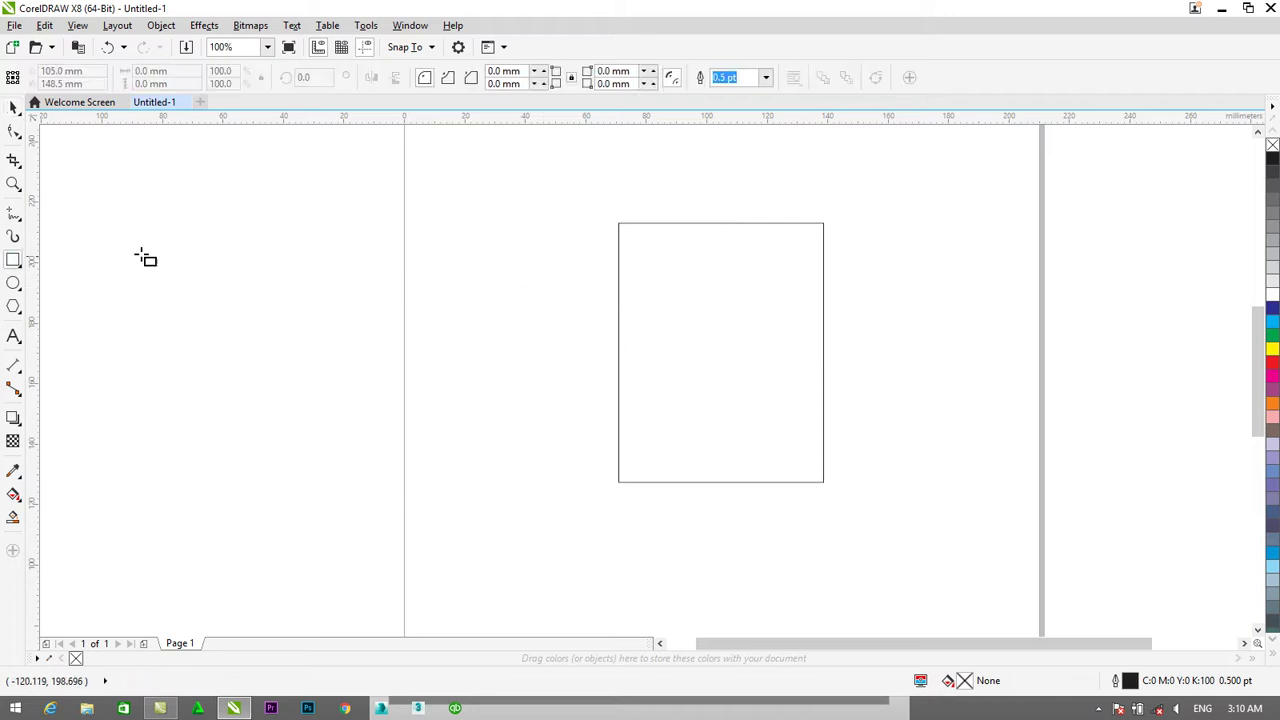
Draw a thin bar across the card top, fill it cyan and remove its outline.
{"action": "left_click_drag", "start_coordinate": [822, 223], "coordinate": [616, 255]}
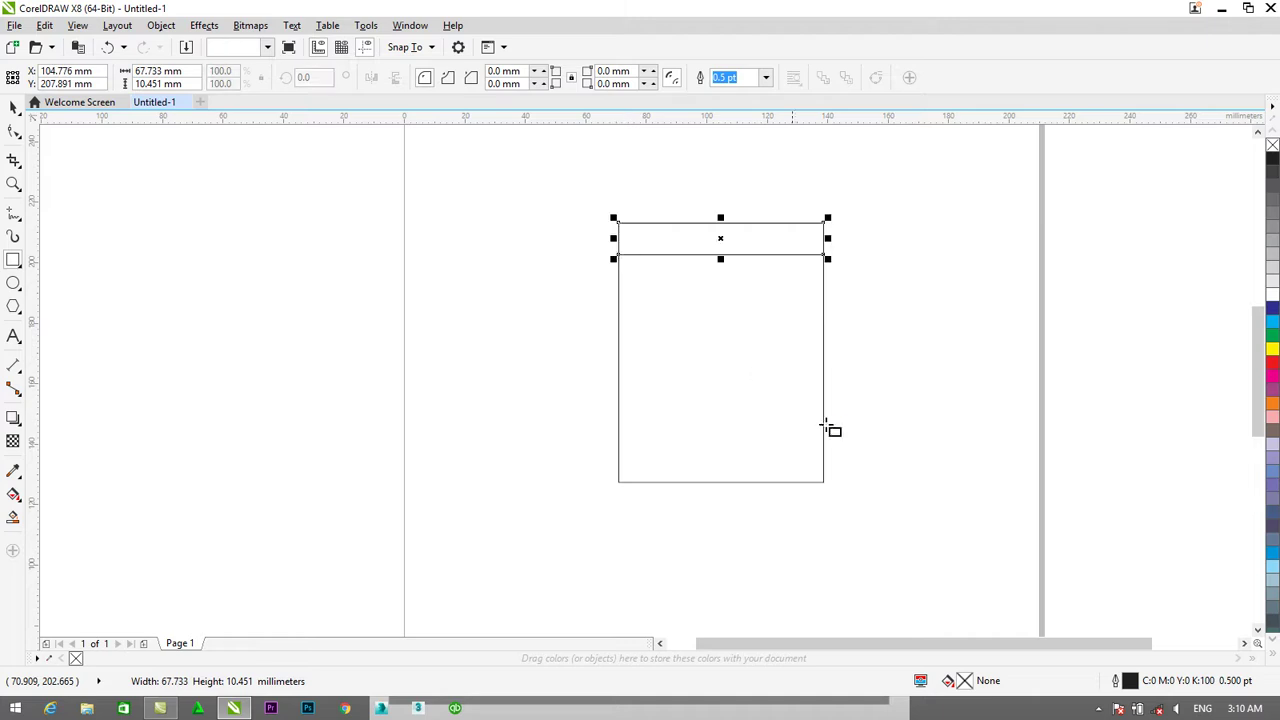
{"action": "left_click", "coordinate": [1273, 322]}
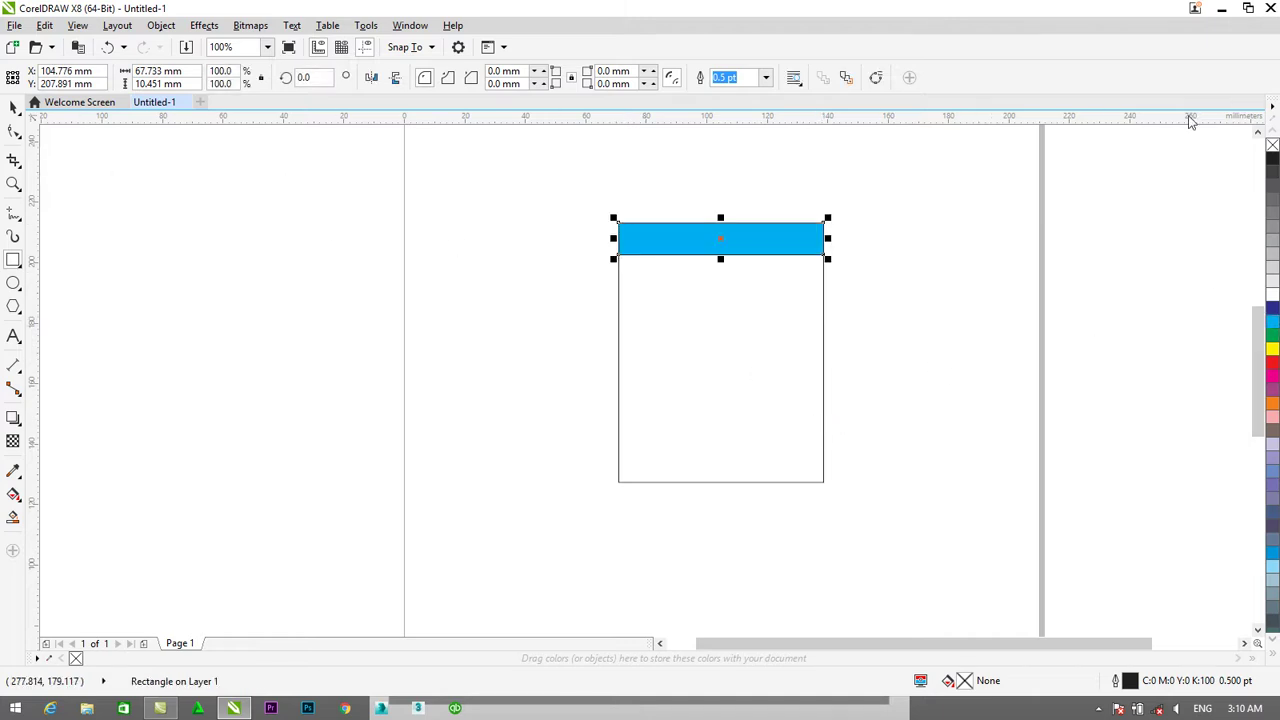
{"action": "right_click", "coordinate": [1273, 146]}
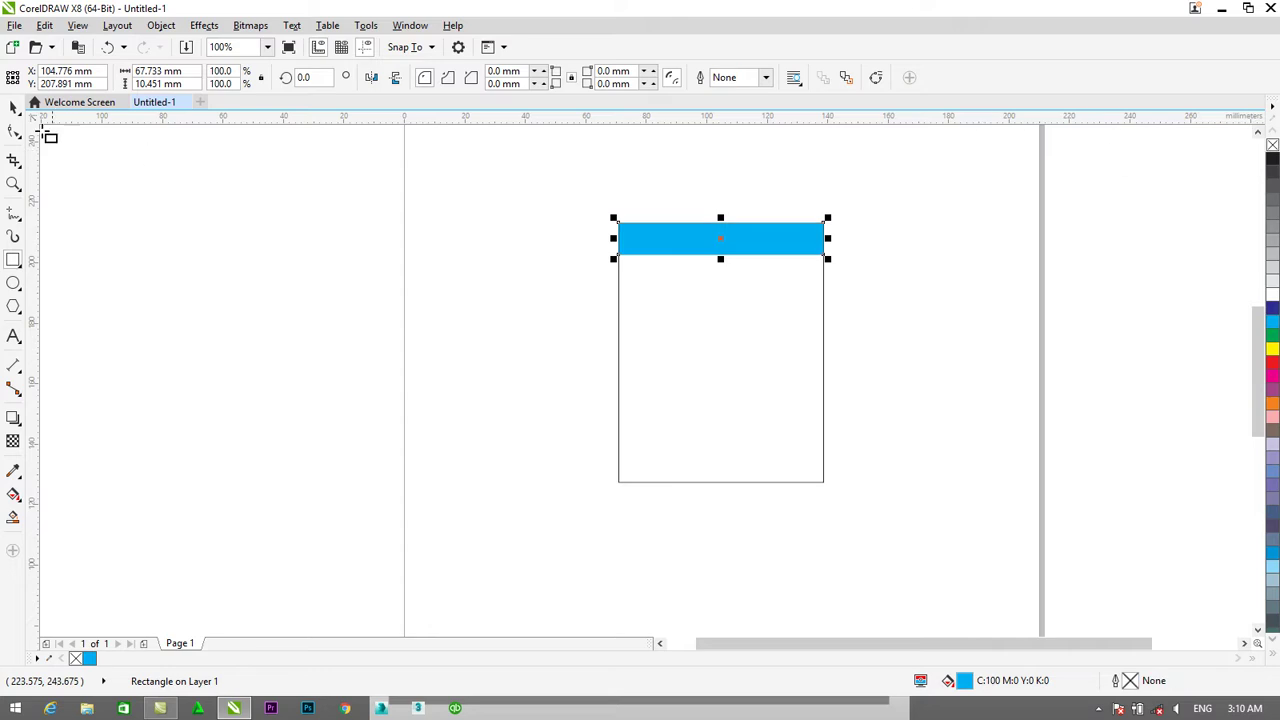
{"action": "key", "text": "space"}
Duplicate the cyan bar and move the copy to the card's bottom edge.
{"action": "key", "text": "Escape"}
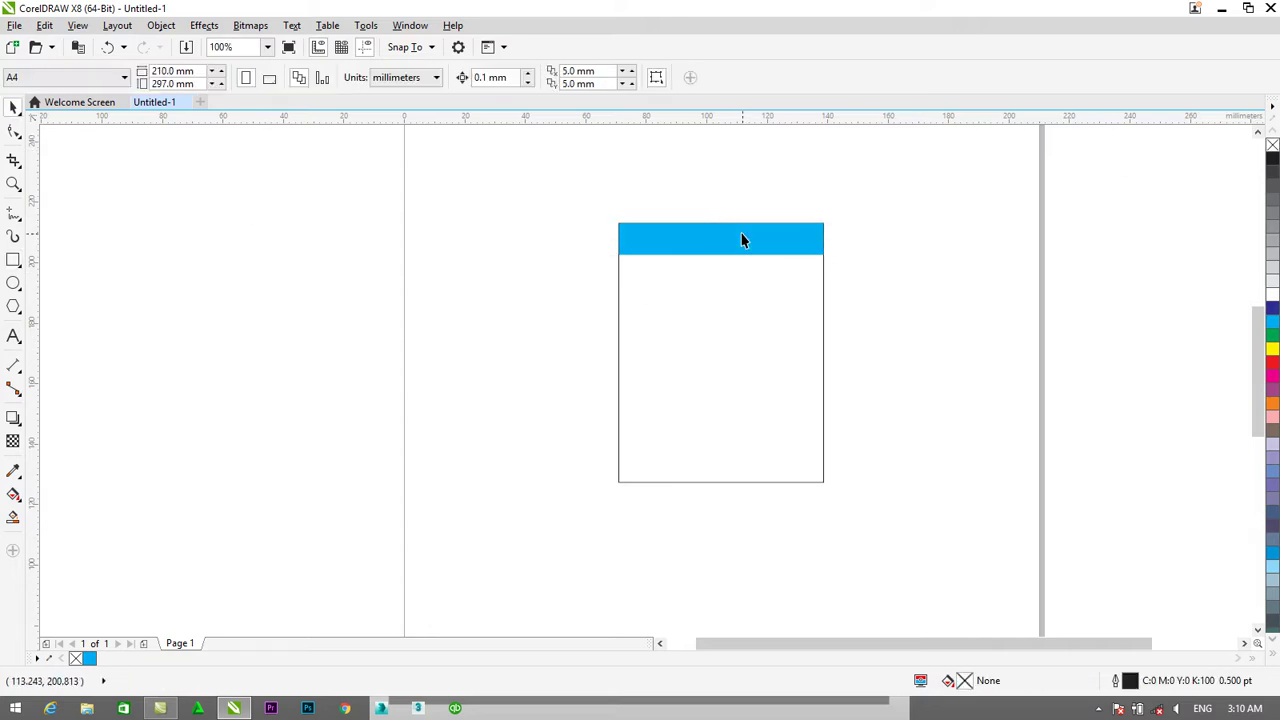
{"action": "left_click", "coordinate": [741, 240]}
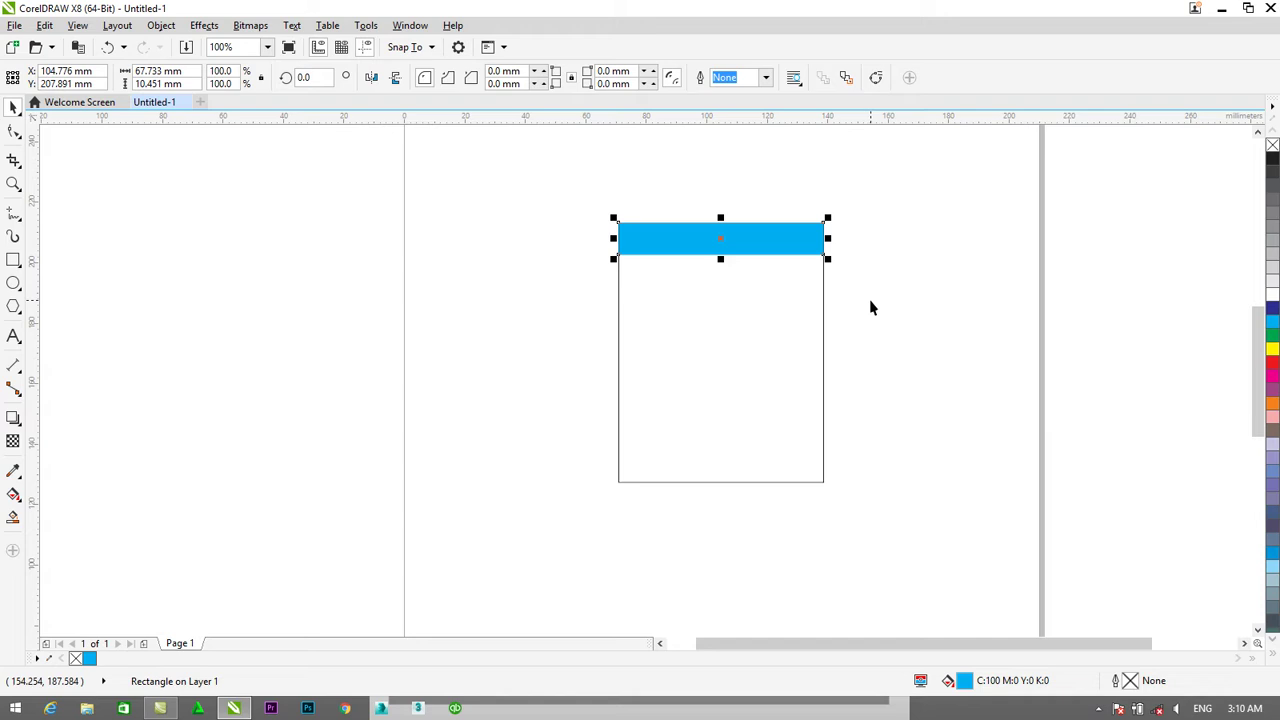
{"action": "key", "text": "ctrl+d"}
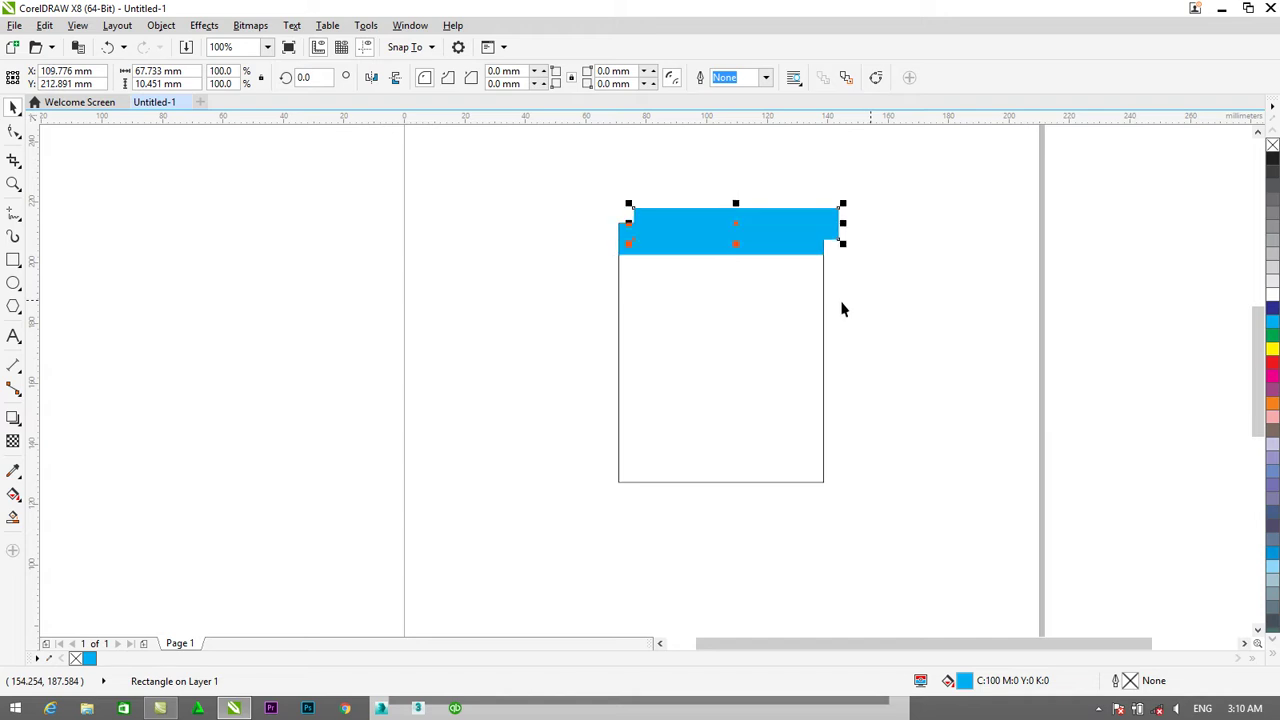
{"action": "left_click_drag", "start_coordinate": [765, 230], "coordinate": [750, 493]}
{"action": "scroll", "coordinate": [749, 466], "scroll_direction": "up", "scroll_amount": 1}
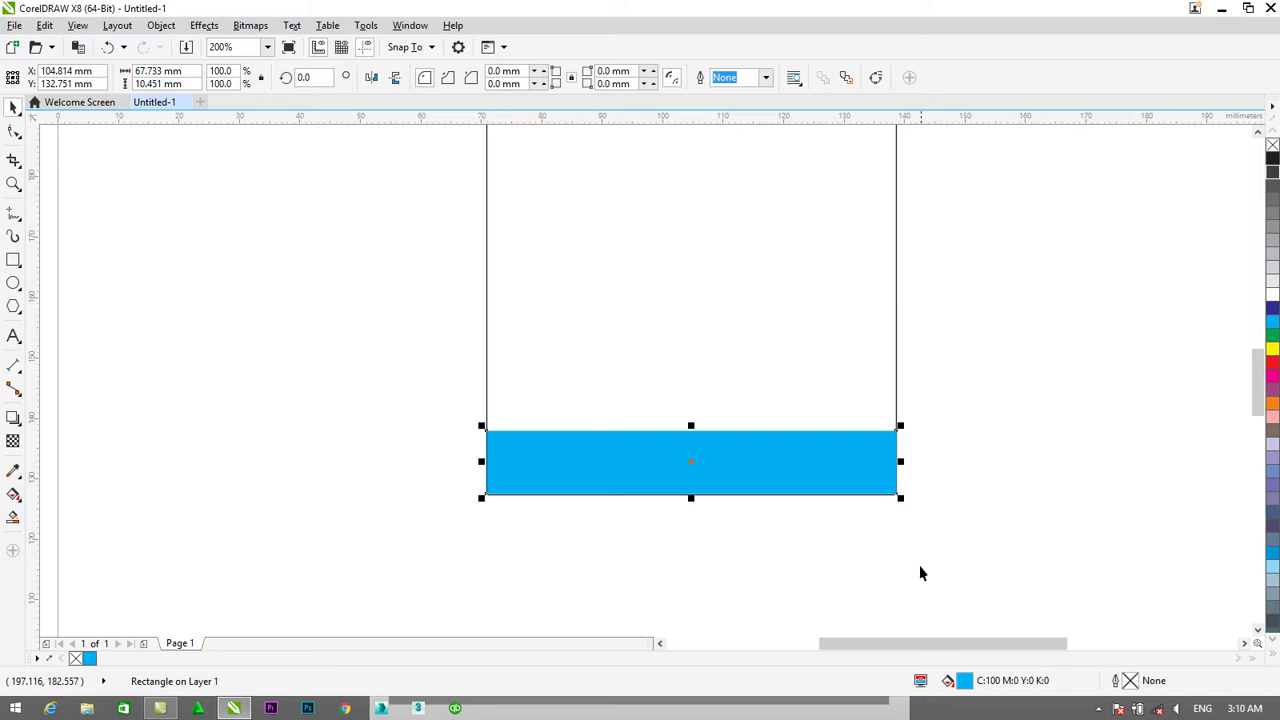
Nudge the bottom bar down slightly and convert it to curves.
{"action": "scroll", "coordinate": [818, 558], "scroll_direction": "up", "scroll_amount": 1}
{"action": "left_click", "coordinate": [381, 509]}
{"action": "left_click", "coordinate": [384, 410]}
{"action": "key", "text": "Down"}
{"action": "right_click", "coordinate": [383, 384]}
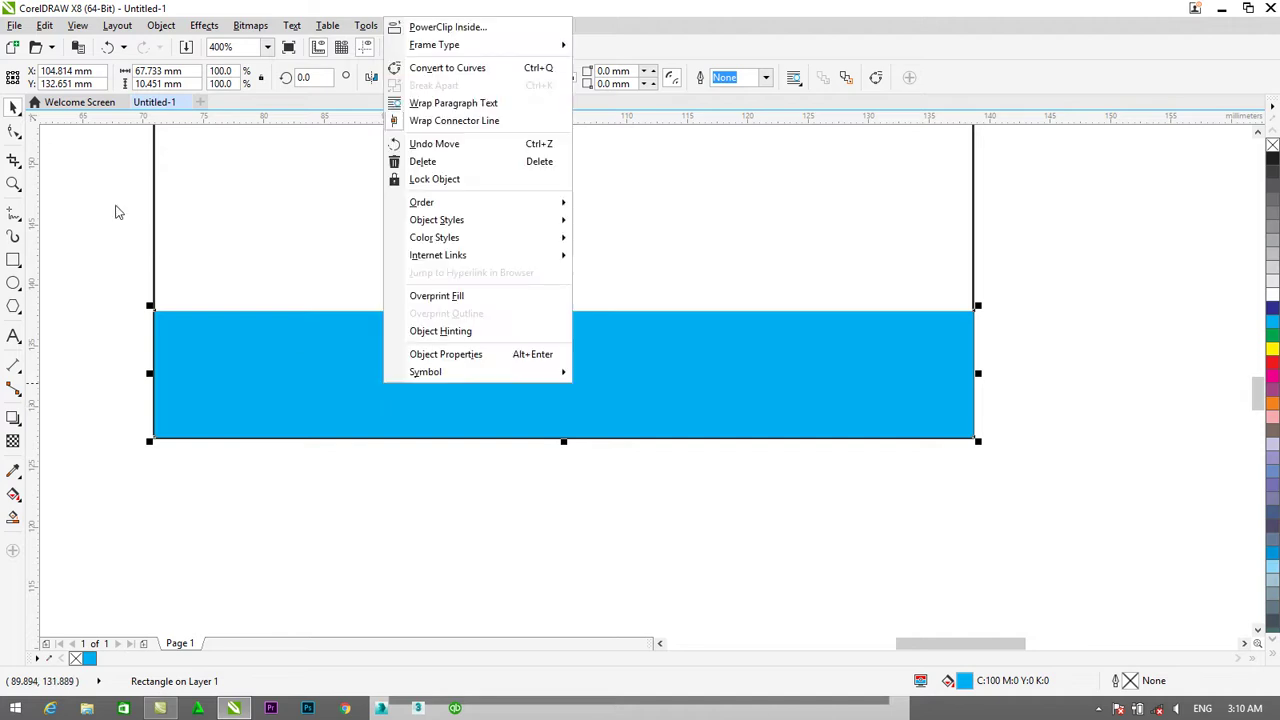
{"action": "left_click", "coordinate": [14, 136]}
{"action": "right_click", "coordinate": [265, 366]}
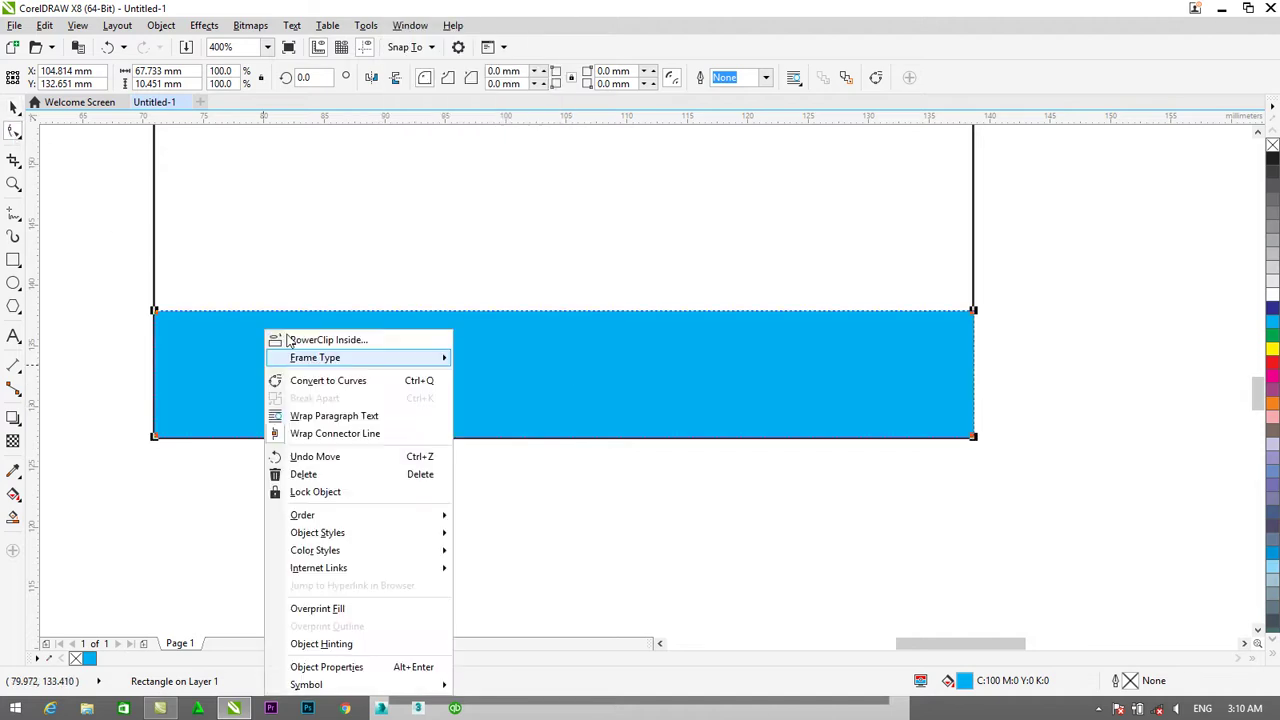
{"action": "left_click", "coordinate": [325, 378]}
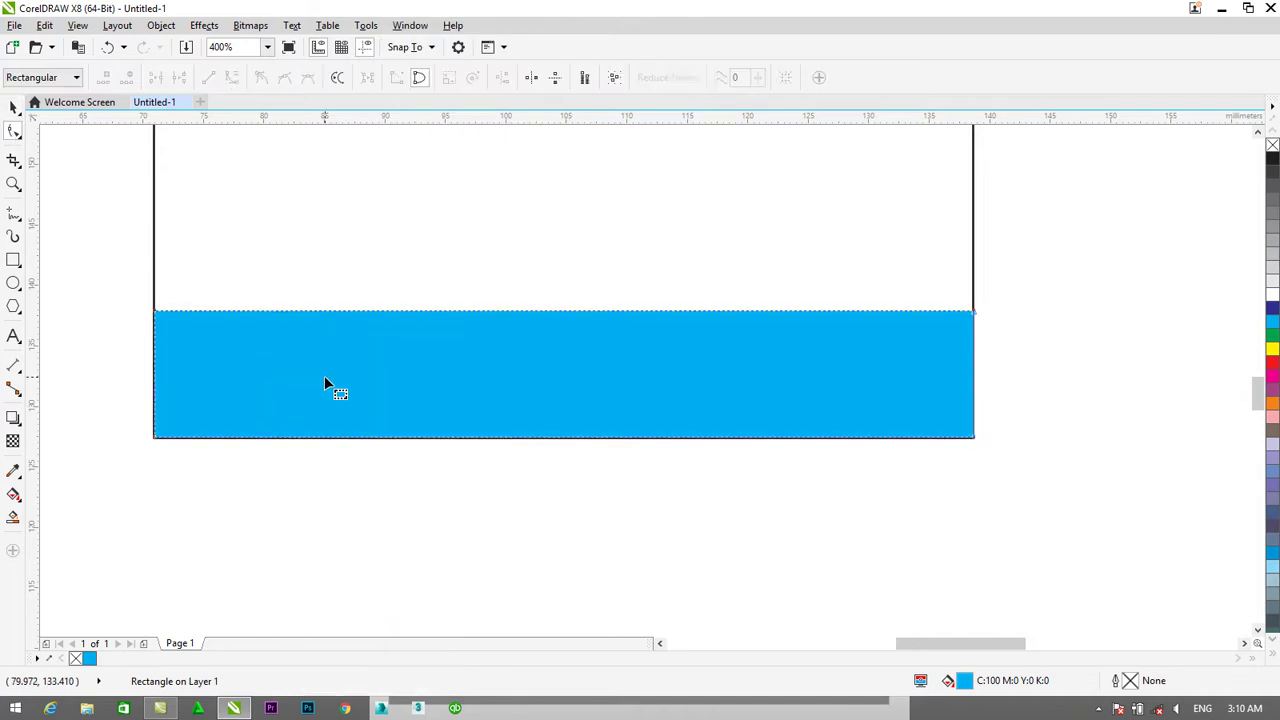
Make the bar's segments curved and drag its top edge into a smooth wave.
{"action": "left_click", "coordinate": [979, 318]}
{"action": "left_click", "coordinate": [232, 79]}
{"action": "left_click", "coordinate": [156, 312]}
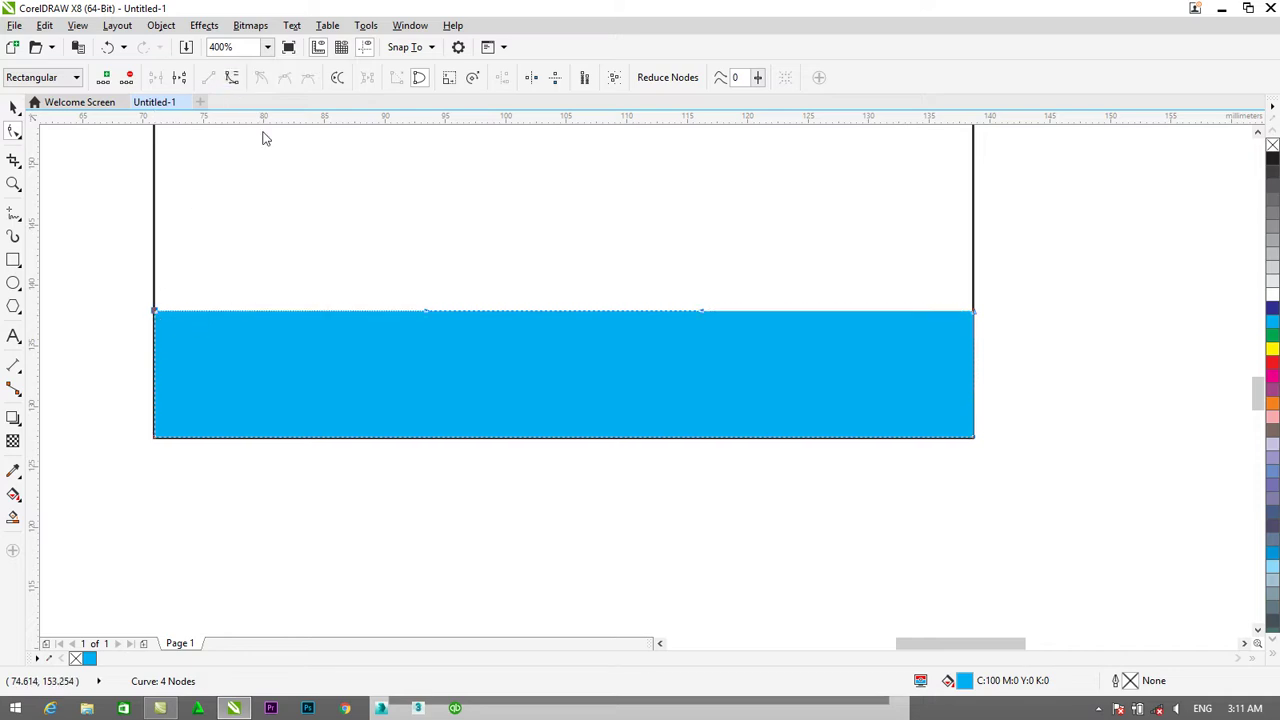
{"action": "left_click_drag", "start_coordinate": [430, 320], "coordinate": [419, 442]}
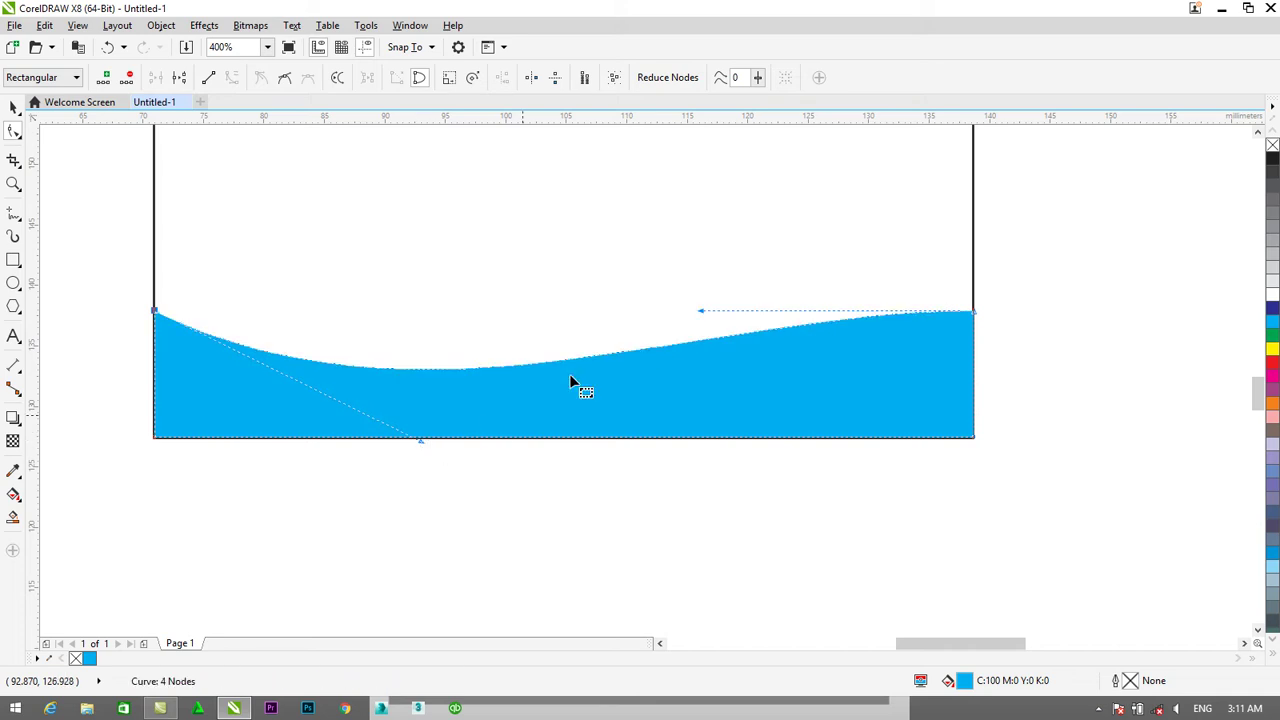
{"action": "left_click_drag", "start_coordinate": [697, 312], "coordinate": [695, 147]}
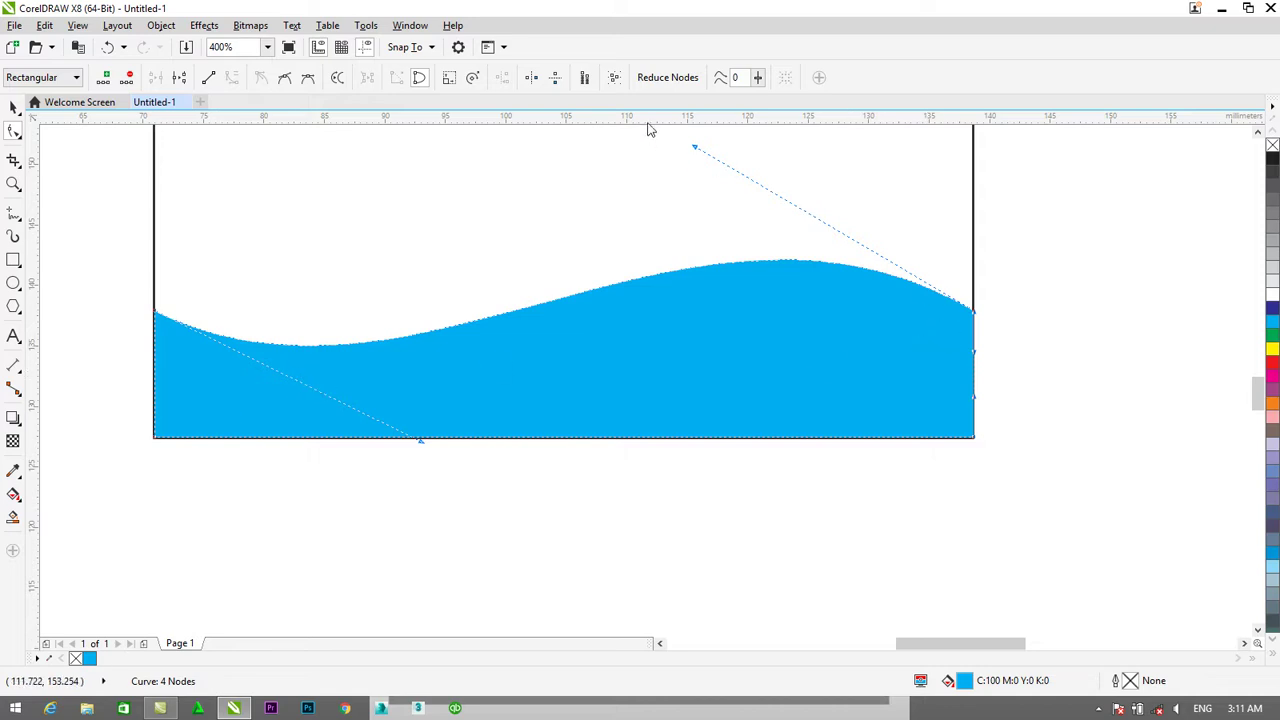
{"action": "left_click", "coordinate": [691, 310]}
{"action": "left_click", "coordinate": [161, 311]}
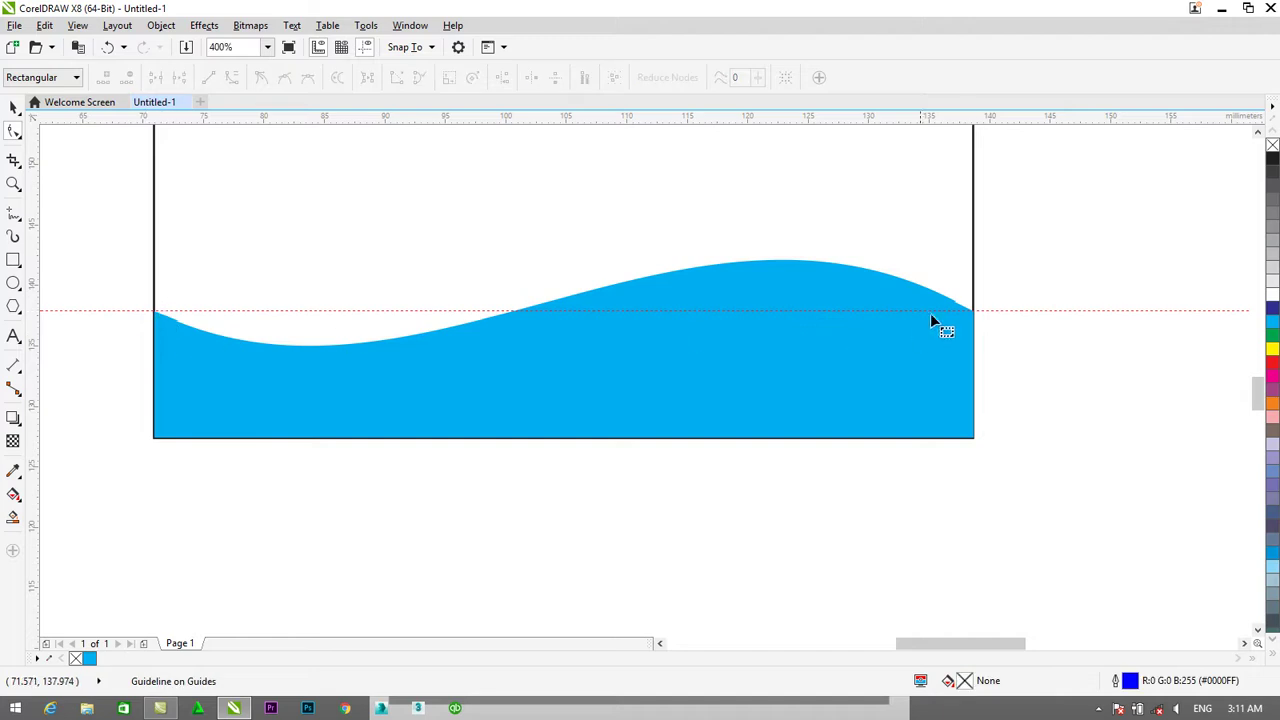
Drag the wave's top-right node handle upward so the crest rises near the right edge.
{"action": "scroll", "coordinate": [295, 357], "scroll_direction": "down", "scroll_amount": 3}
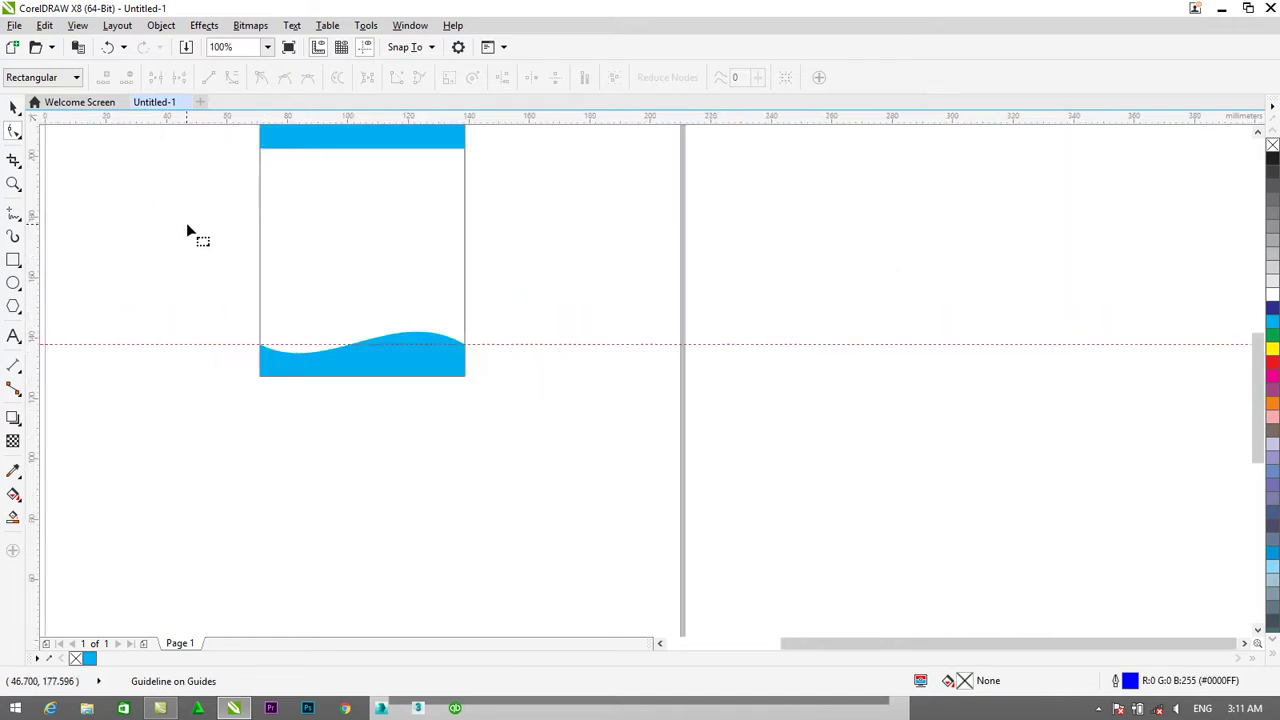
{"action": "scroll", "coordinate": [185, 230], "scroll_direction": "up", "scroll_amount": 1}
{"action": "left_click", "coordinate": [375, 482]}
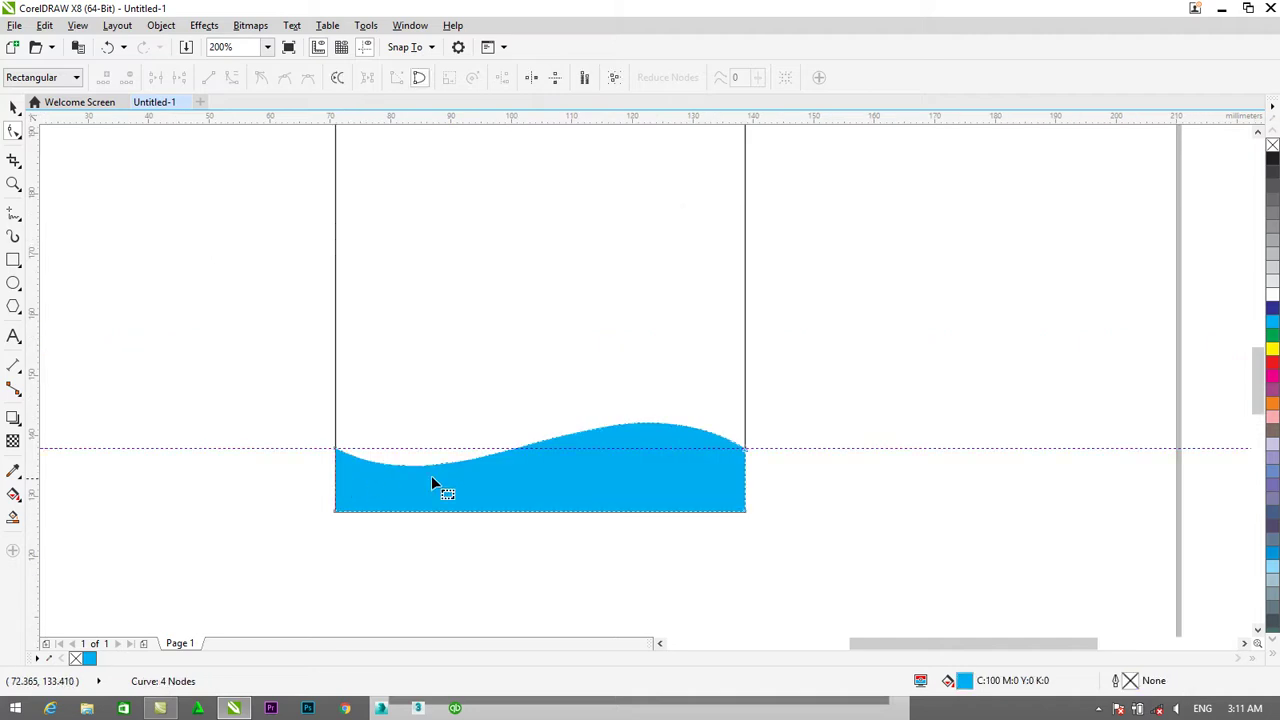
{"action": "left_click", "coordinate": [746, 451]}
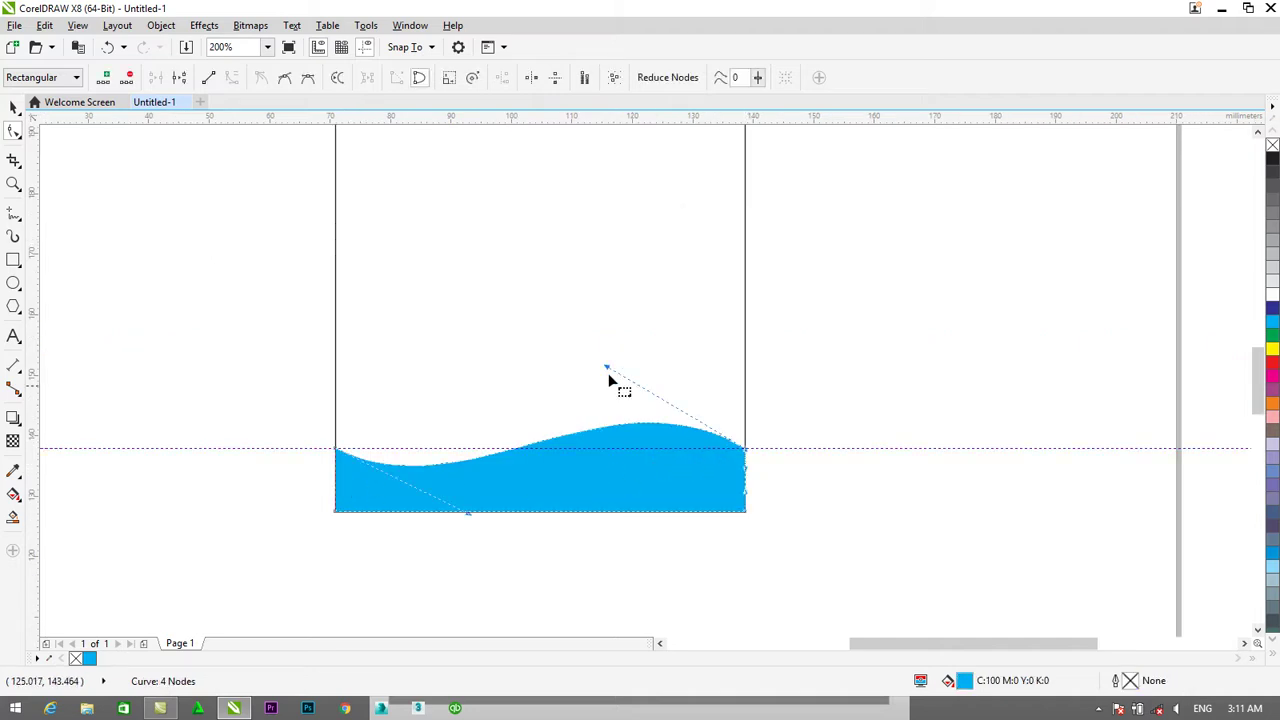
{"action": "left_click_drag", "start_coordinate": [607, 368], "coordinate": [631, 353]}
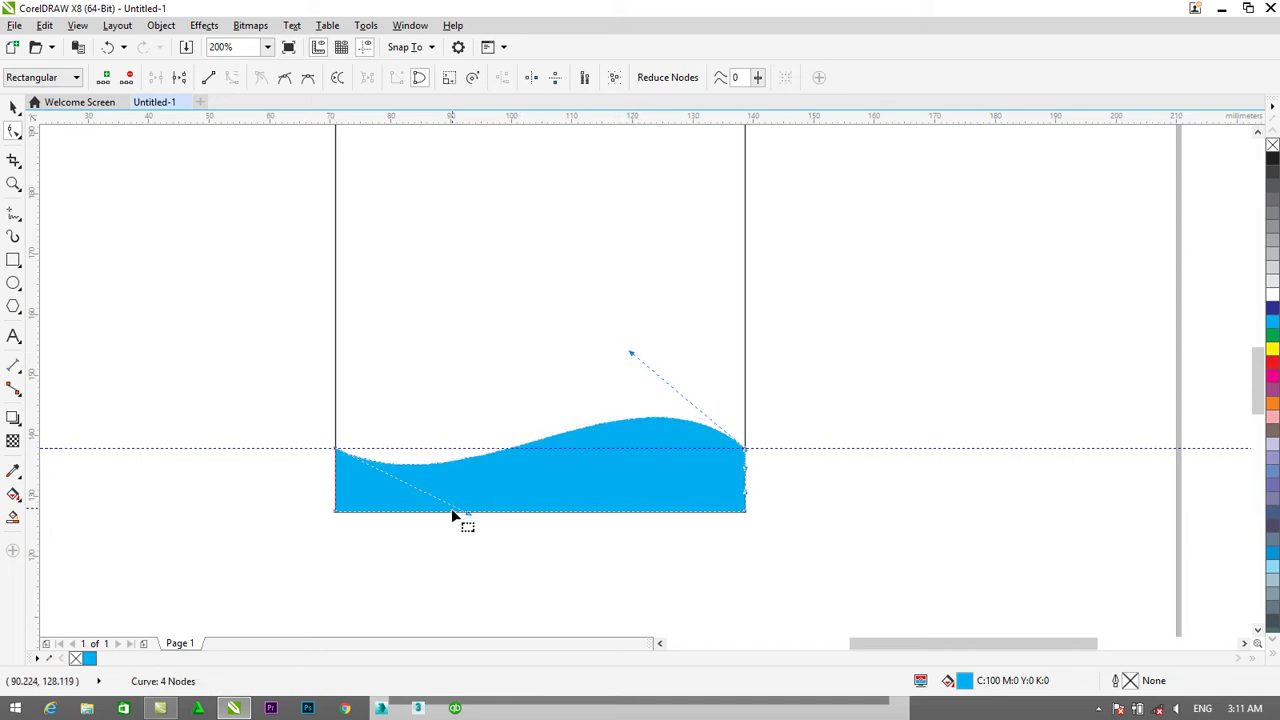
{"action": "left_click", "coordinate": [14, 106]}
{"action": "scroll", "coordinate": [700, 340], "scroll_direction": "down", "scroll_amount": 1}
{"action": "left_click", "coordinate": [657, 334]}
{"action": "scroll", "coordinate": [603, 289], "scroll_direction": "up", "scroll_amount": 1}
{"action": "scroll", "coordinate": [603, 289], "scroll_direction": "down", "scroll_amount": 1}
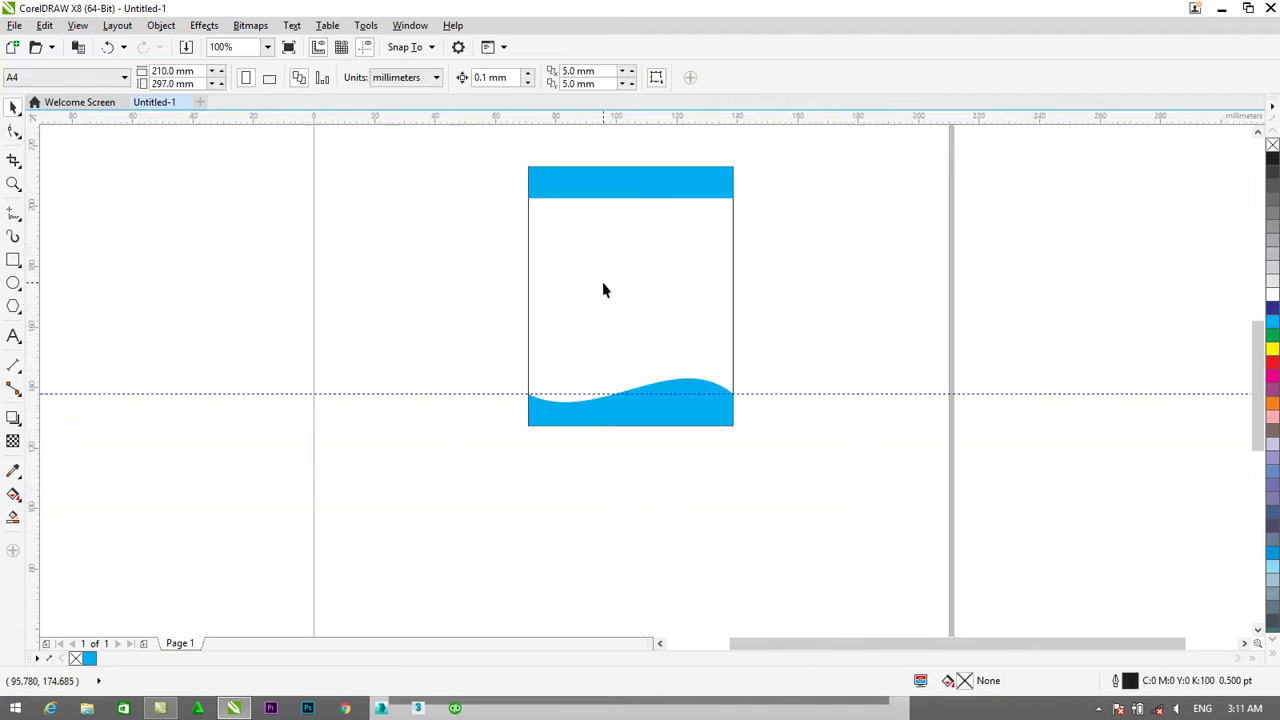
Import the logo JPG (23.283 × 20.5 mm) and place it just below the top bar.
{"action": "right_click", "coordinate": [229, 250]}
{"action": "left_click", "coordinate": [277, 315]}
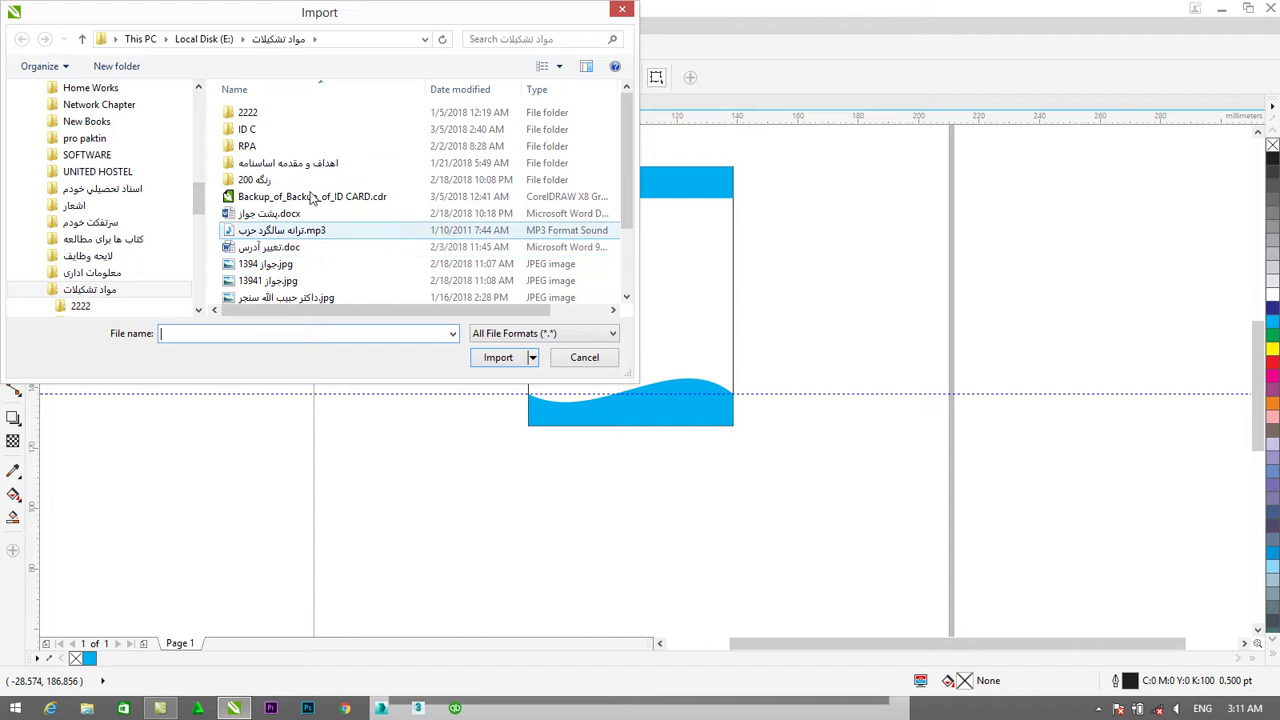
{"action": "left_click_drag", "start_coordinate": [624, 148], "coordinate": [634, 226]}
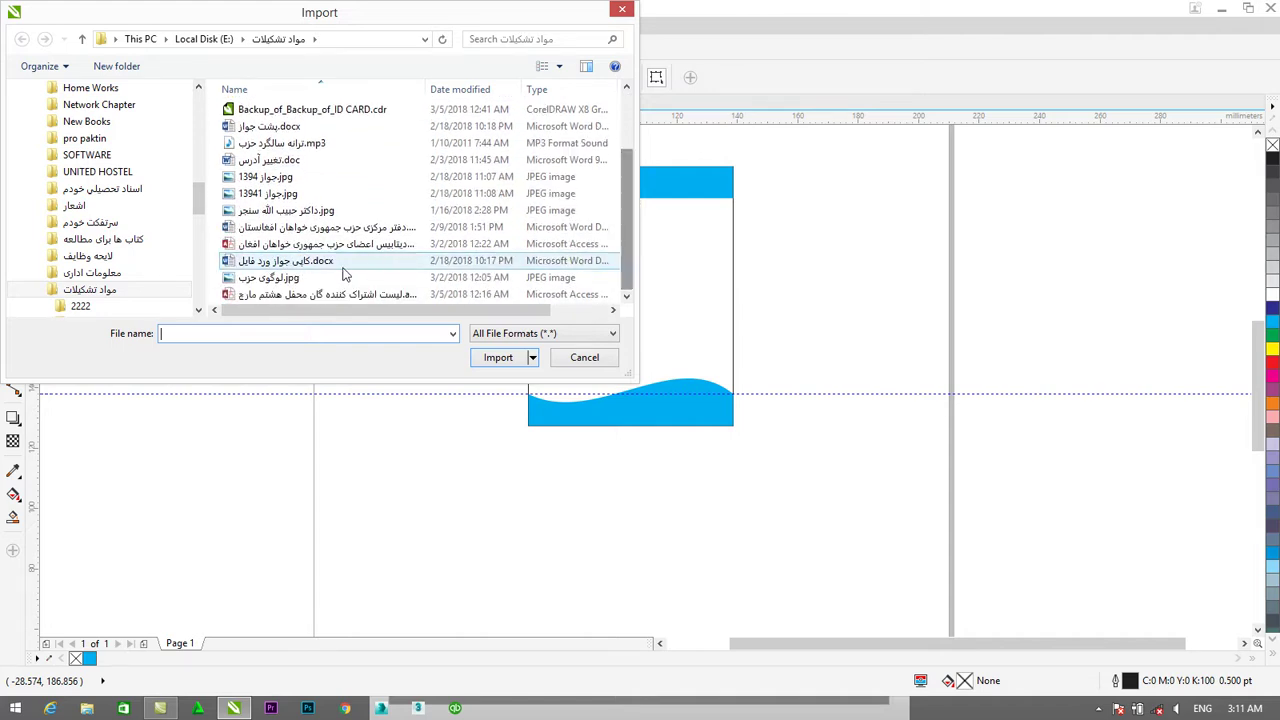
{"action": "left_click", "coordinate": [300, 278]}
{"action": "left_click", "coordinate": [498, 358]}
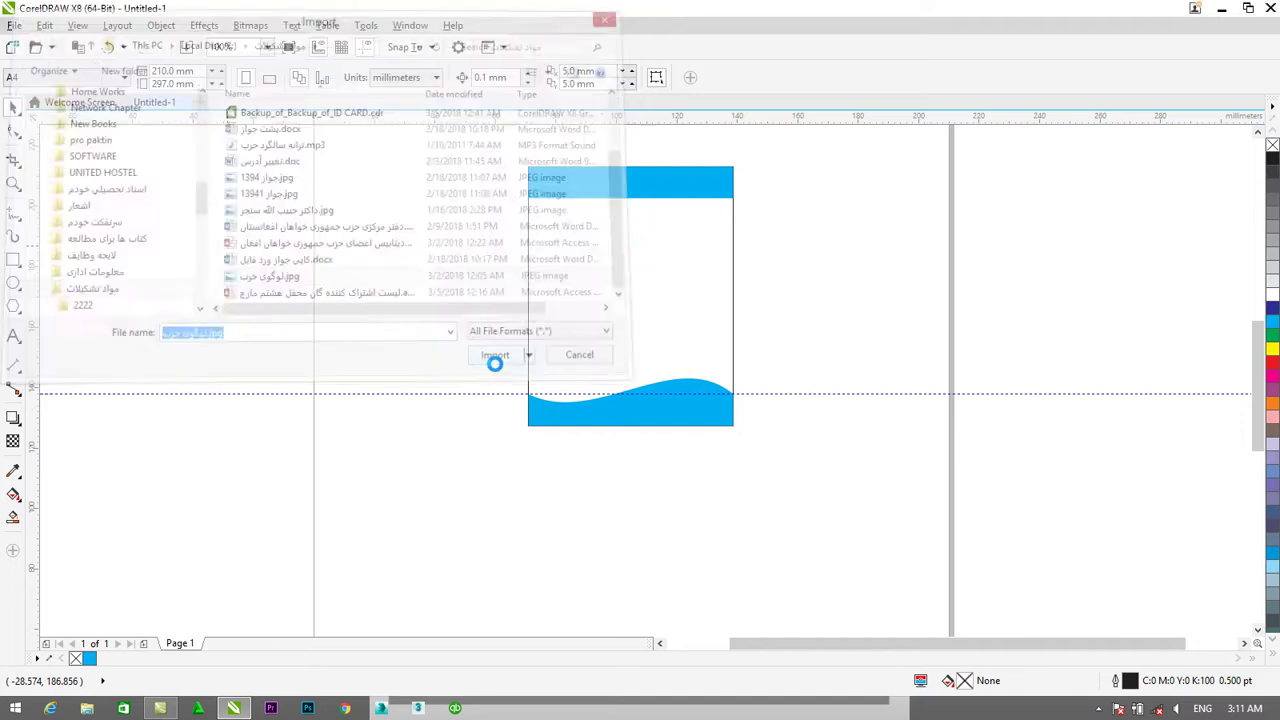
{"action": "left_click_drag", "start_coordinate": [222, 287], "coordinate": [246, 309]}
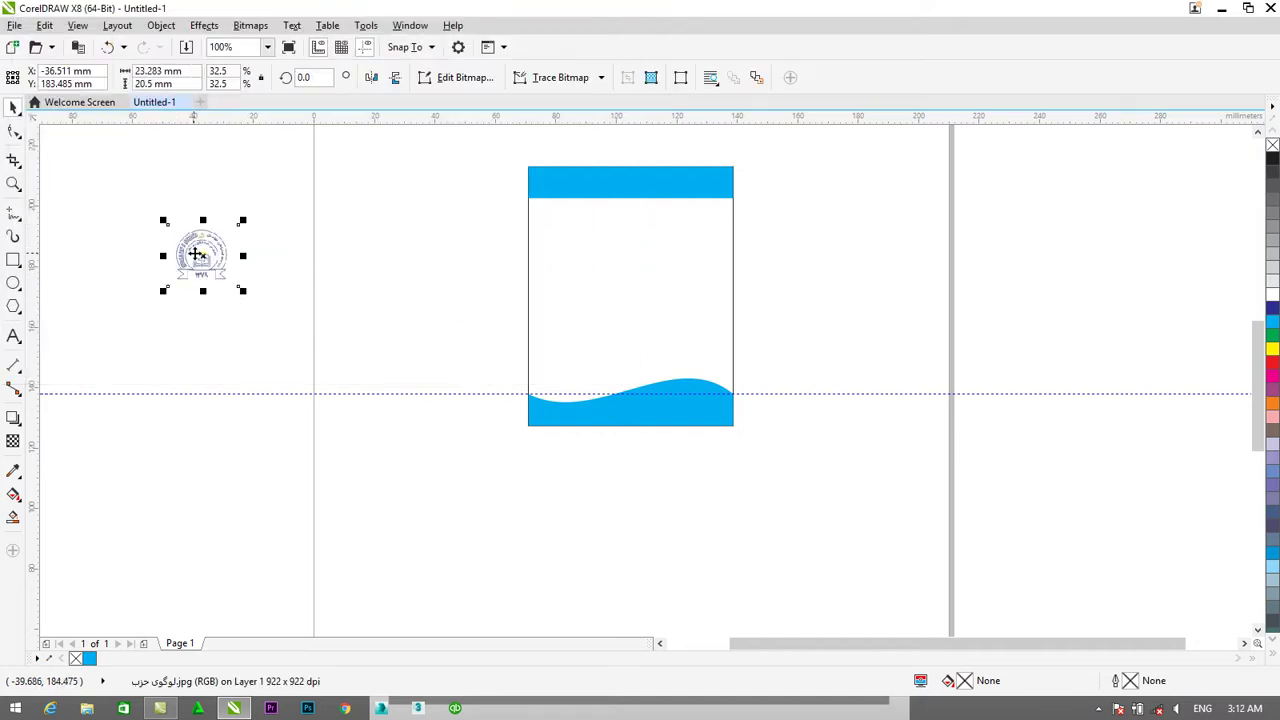
{"action": "left_click_drag", "start_coordinate": [200, 254], "coordinate": [629, 241]}
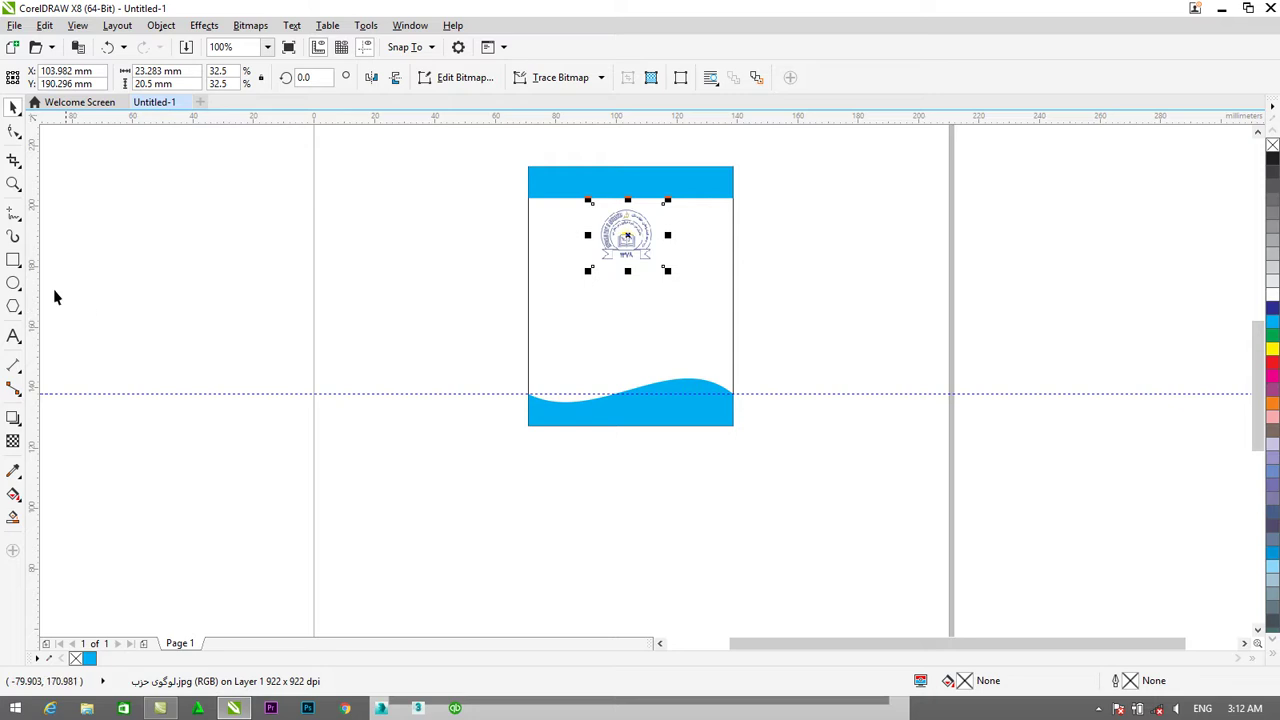
Drop a vertical guide at the card centre and nudge the logo right to centre it.
{"action": "left_click_drag", "start_coordinate": [33, 292], "coordinate": [630, 296]}
{"action": "left_click", "coordinate": [666, 196]}
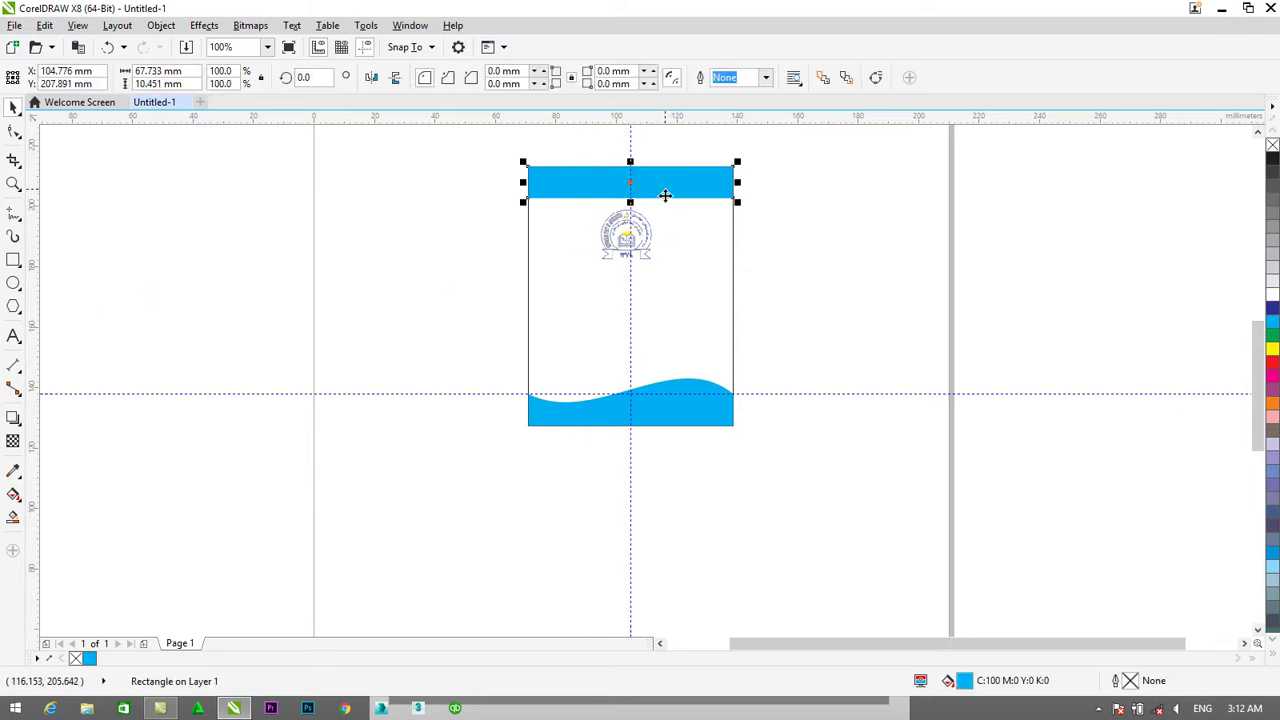
{"action": "left_click", "coordinate": [640, 232]}
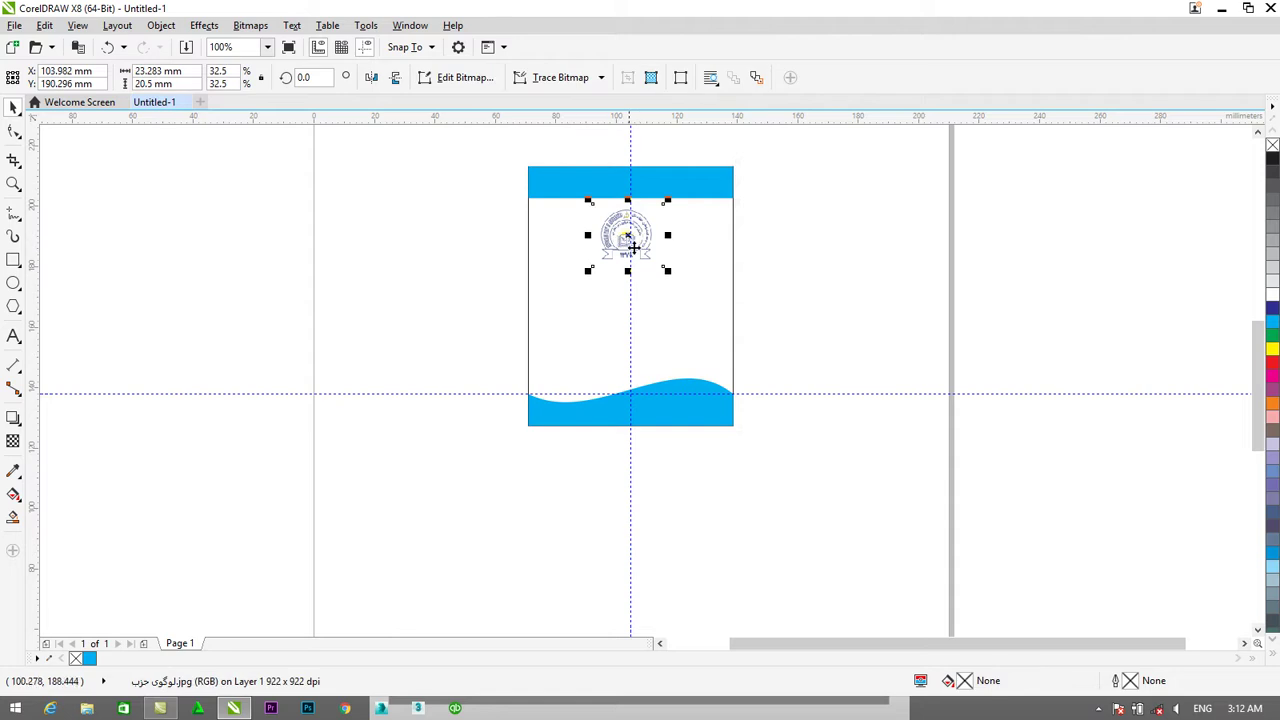
{"action": "key", "text": "Right"}
{"action": "key", "text": "Right"}
{"action": "key", "text": "Right"}
{"action": "key", "text": "Right"}
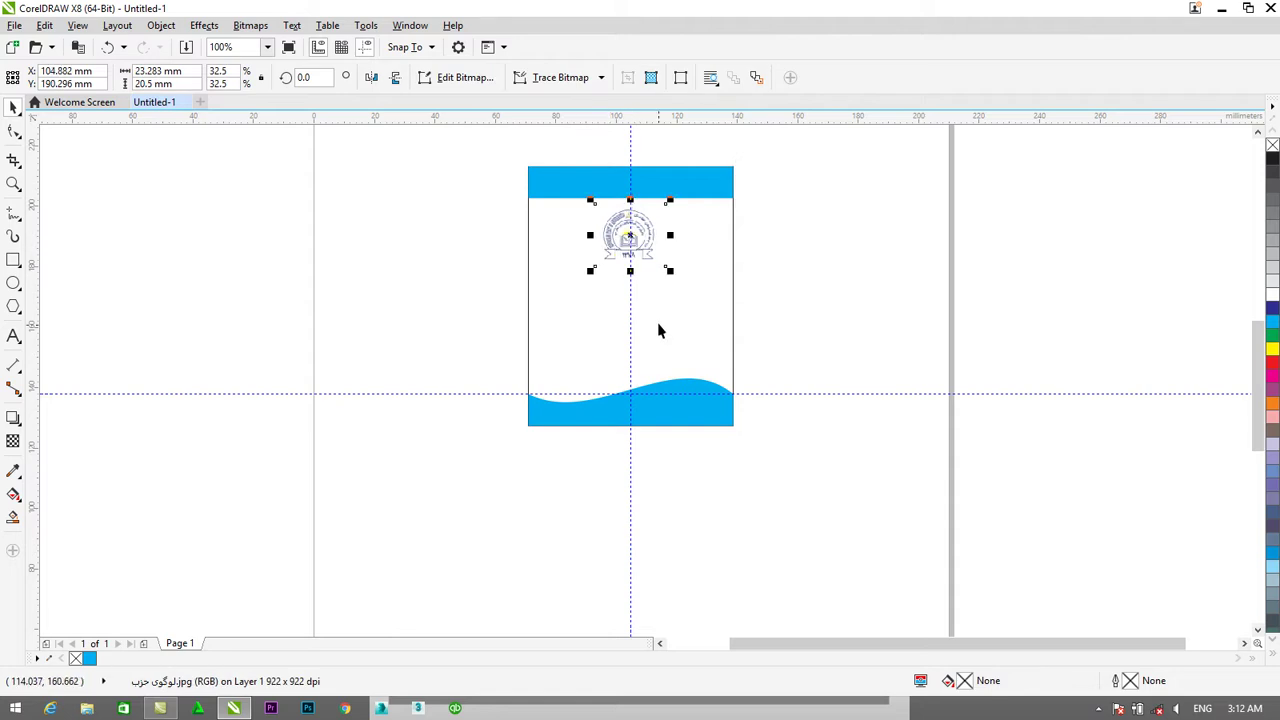
{"action": "left_click", "coordinate": [672, 184], "text": "shift"}
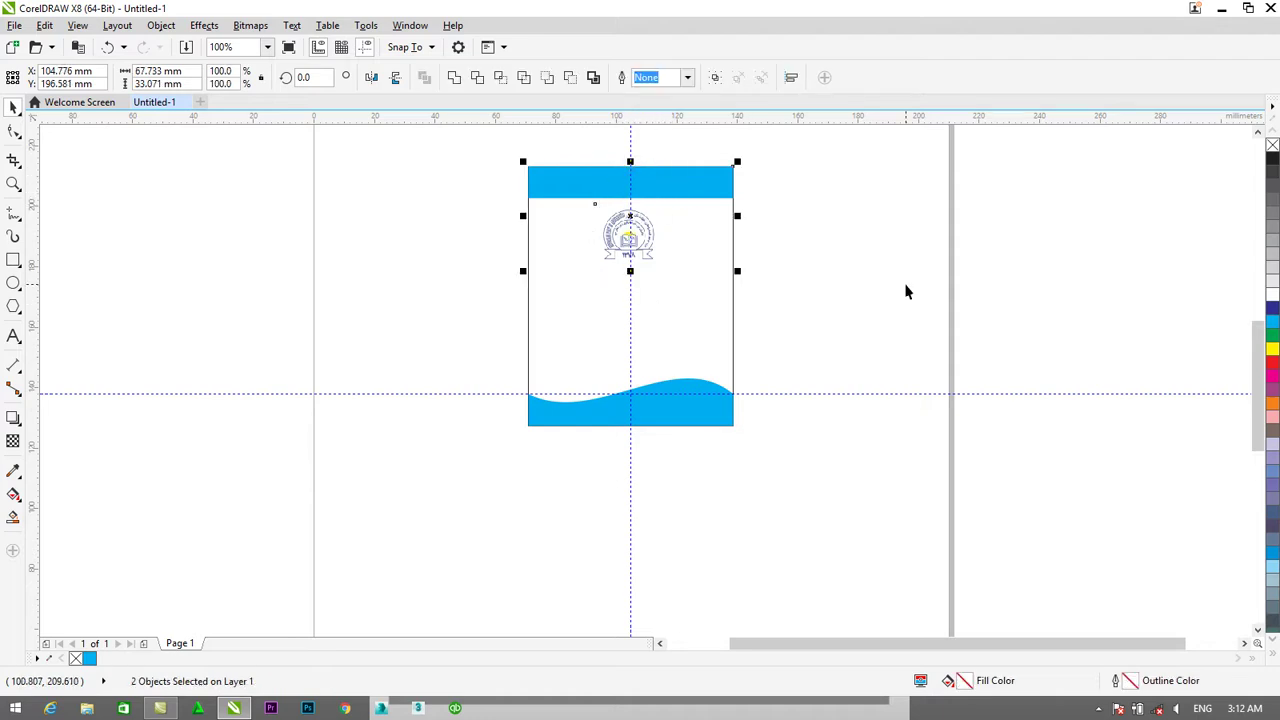
{"action": "left_click", "coordinate": [663, 160]}
{"action": "scroll", "coordinate": [663, 166], "scroll_direction": "up", "scroll_amount": 2}
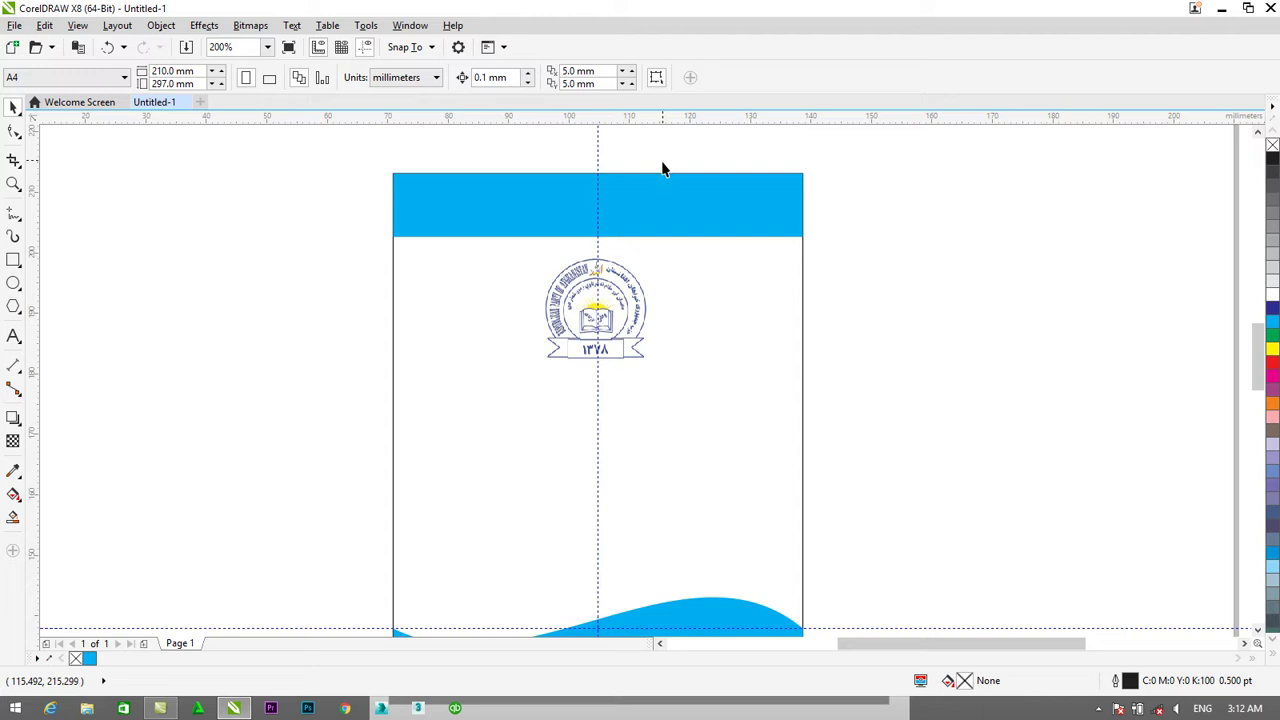
Type the Persian line 'وطن،آزادی، احترام به مقام والای انسان' in 24 pt Arial below the logo.
{"action": "left_click", "coordinate": [13, 338]}
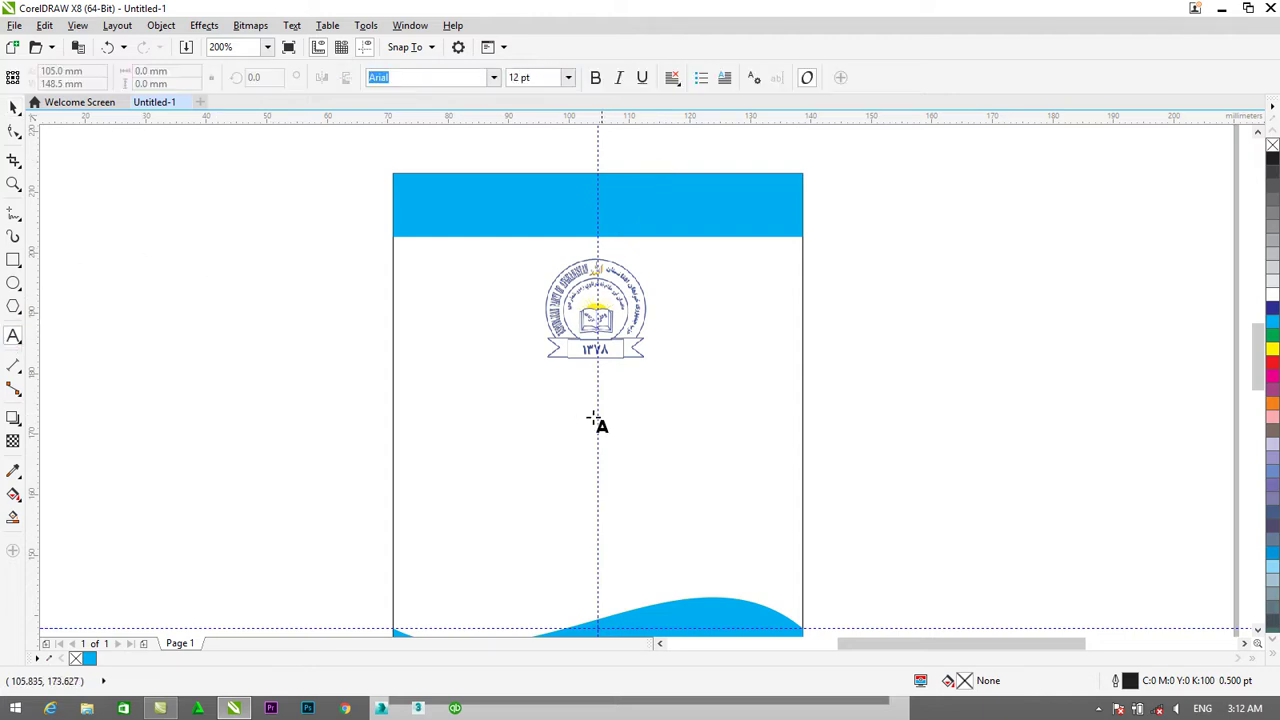
{"action": "left_click", "coordinate": [587, 417]}
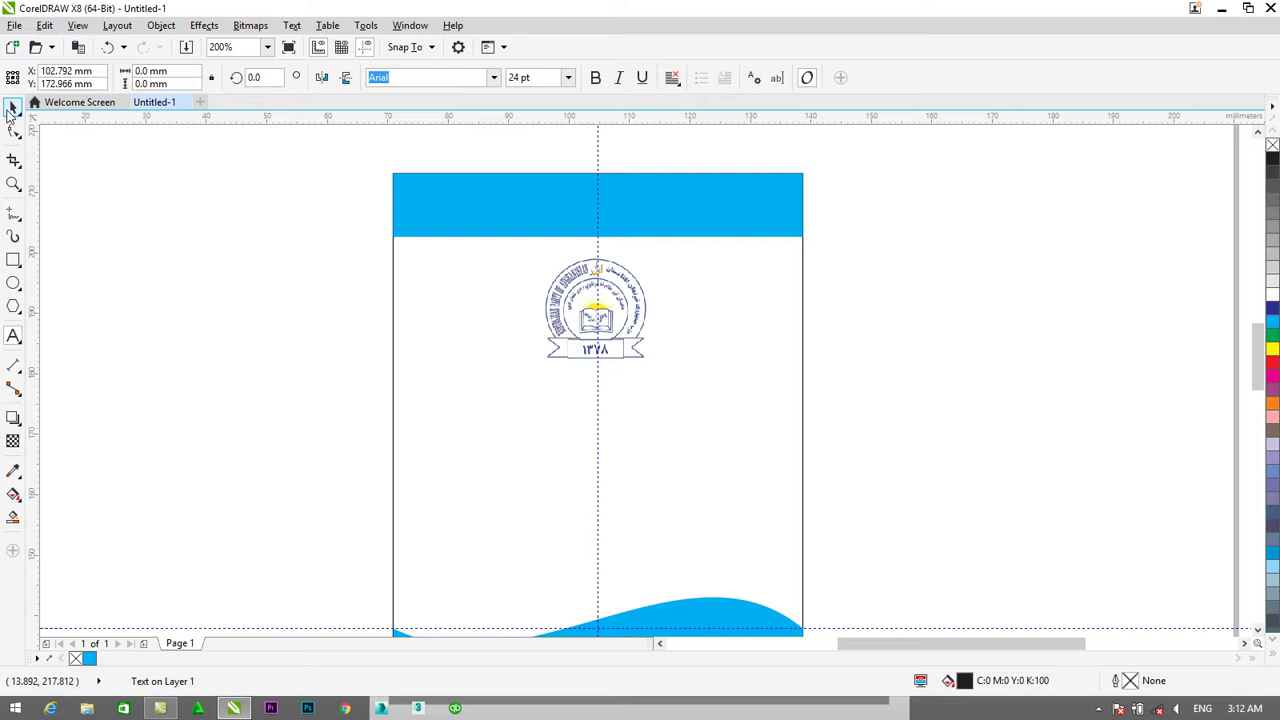
{"action": "left_click", "coordinate": [12, 108]}
{"action": "type", "text": "وطن"}
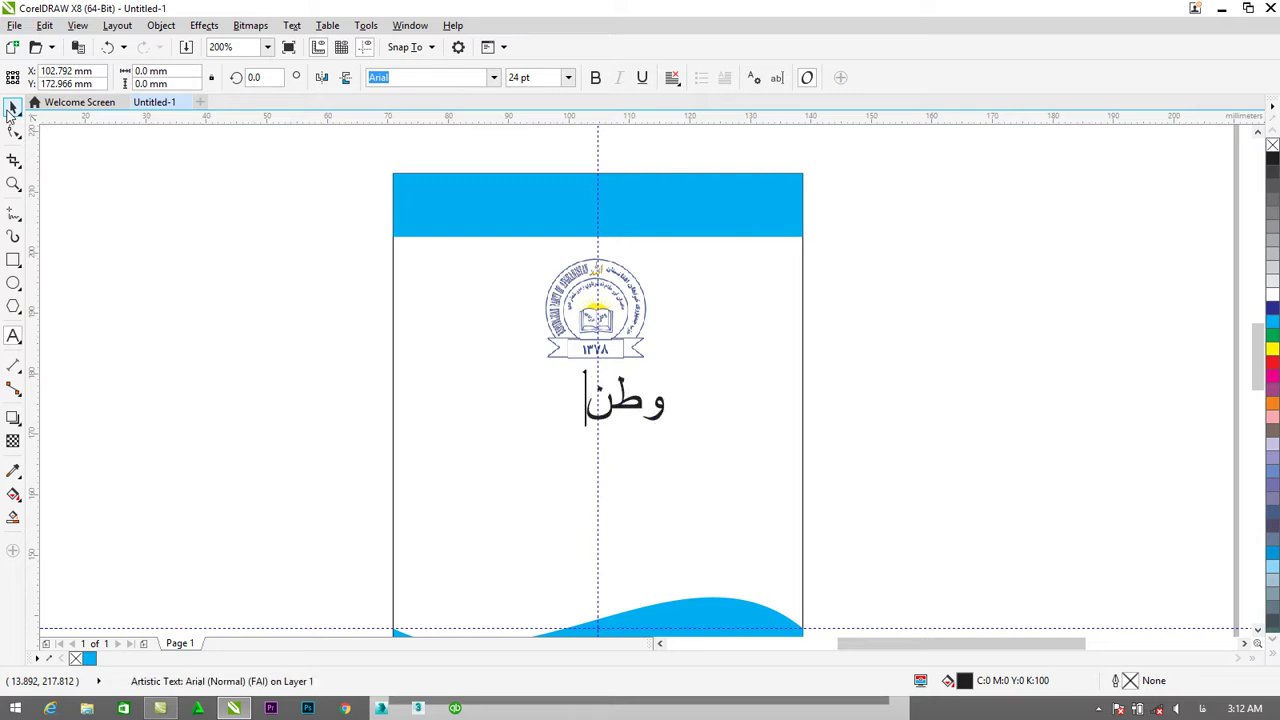
{"action": "type", "text": "ه"}
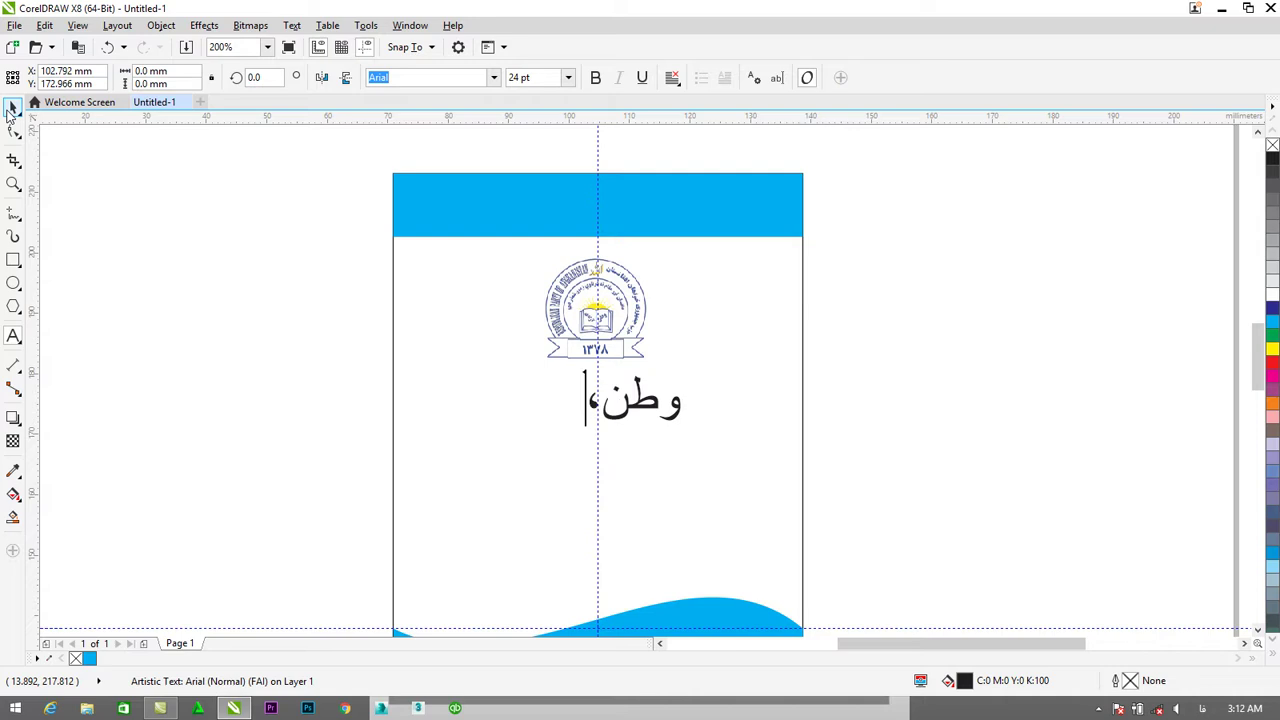
{"action": "type", "text": "آزادی"}
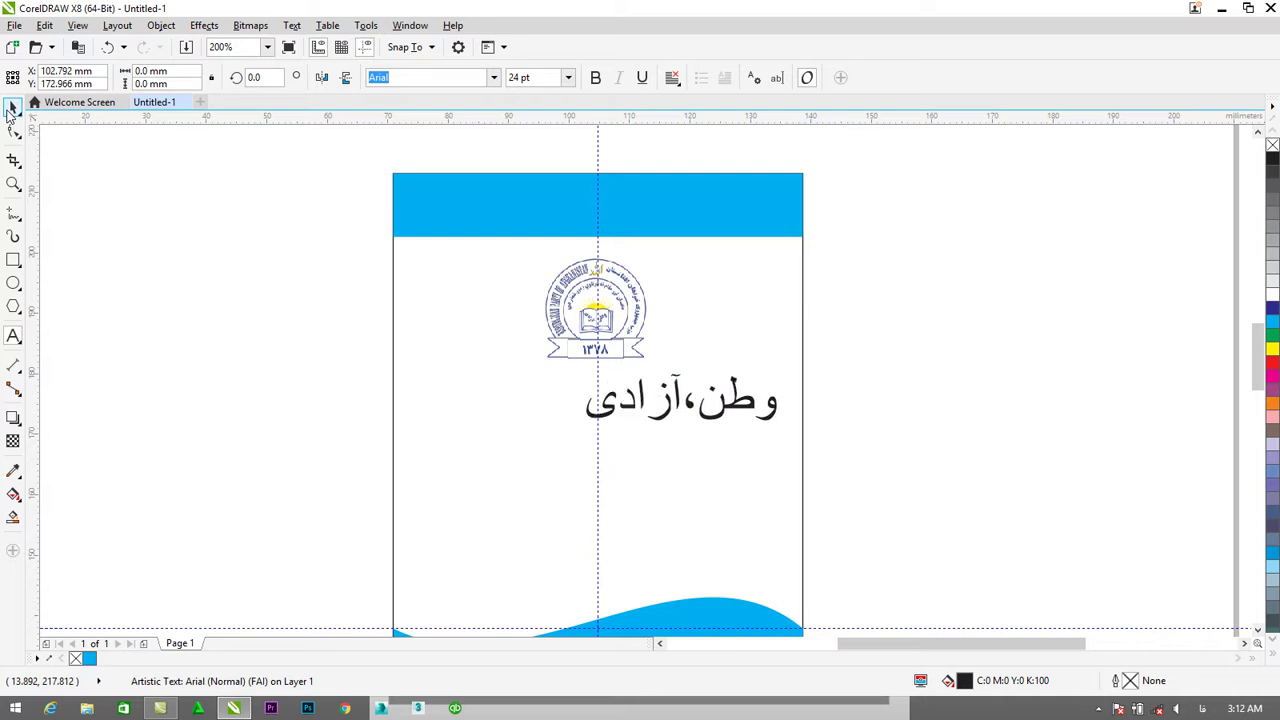
{"action": "type", "text": "، ا"}
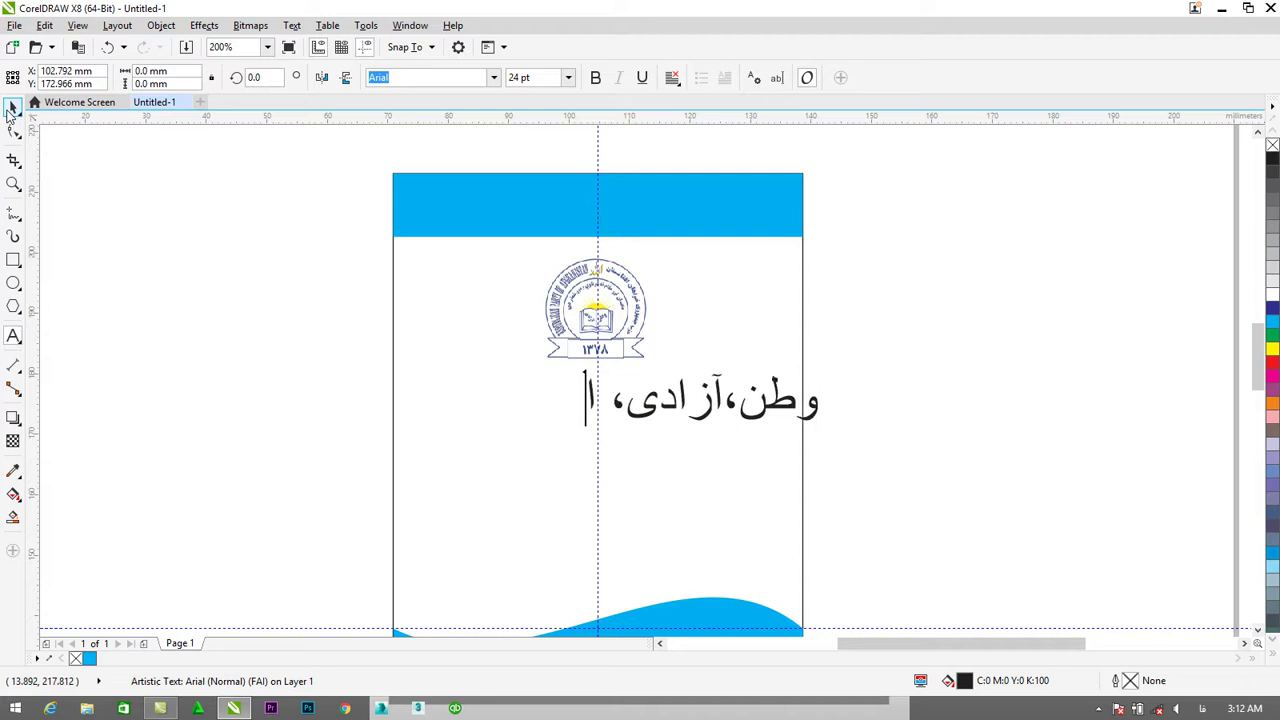
{"action": "type", "text": "حترام به مقام"}
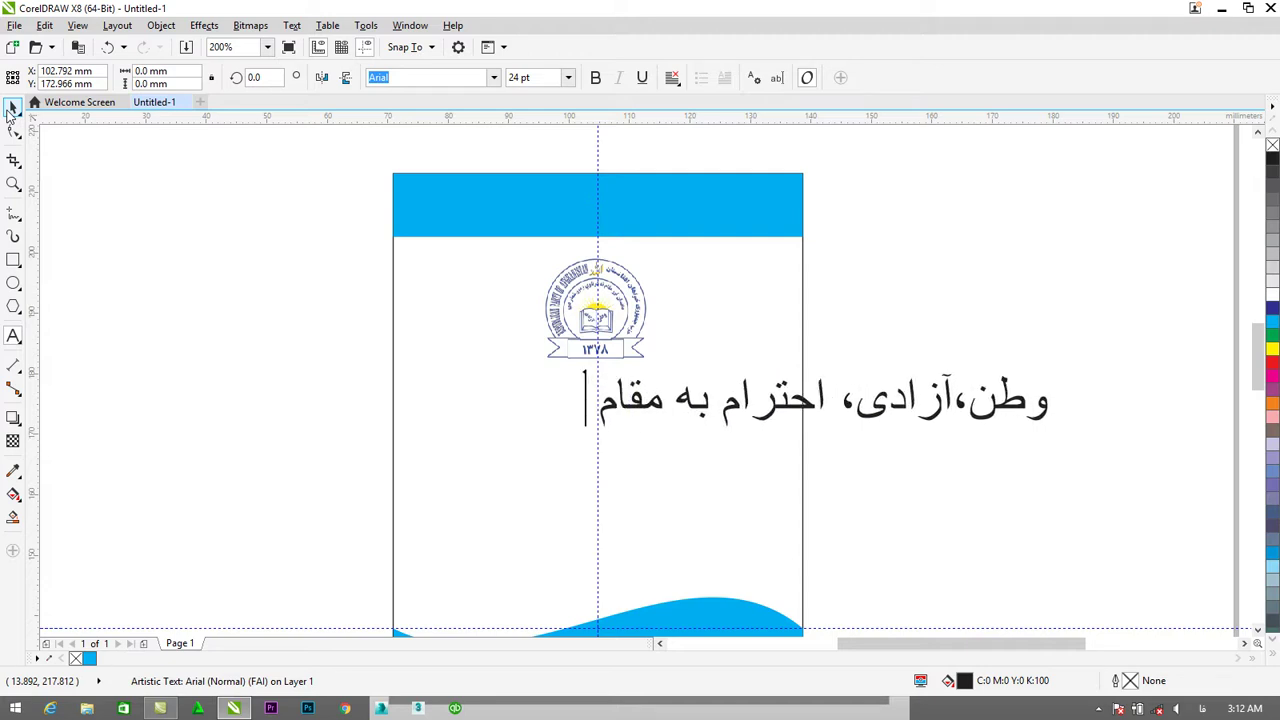
{"action": "type", "text": " والای انسان"}
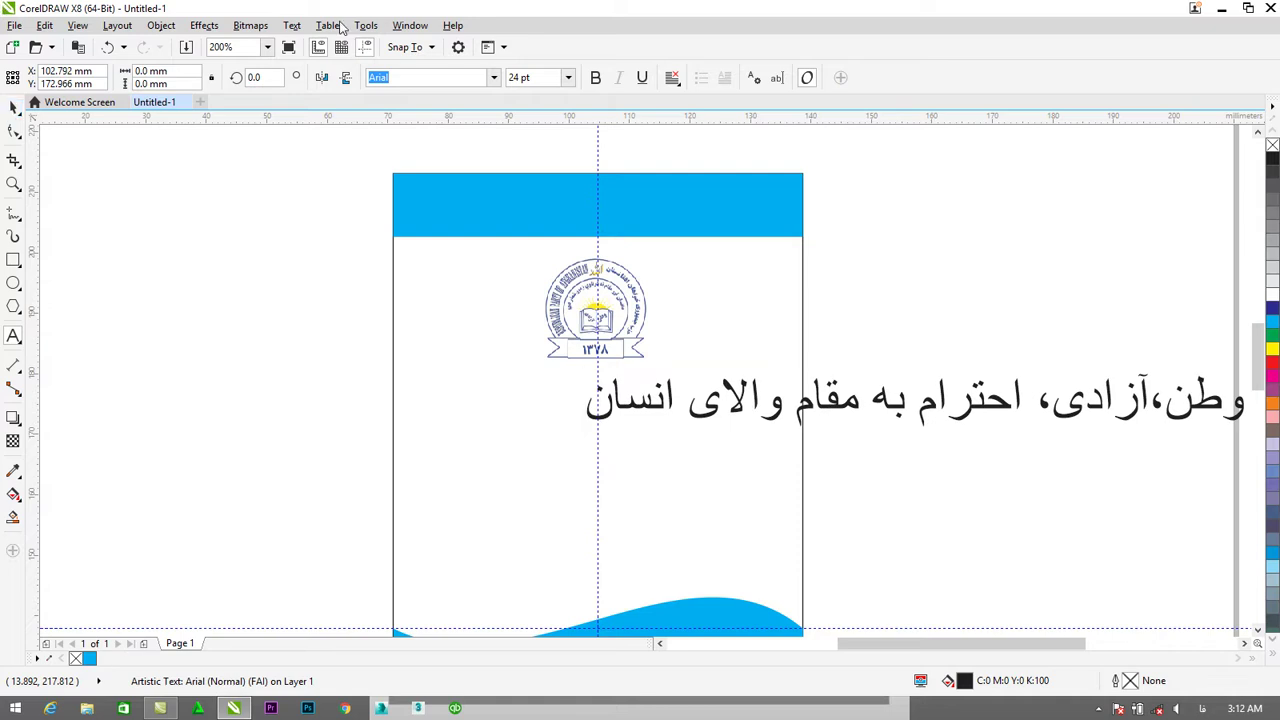
Move the slogan over the card centre and set its size to 14 pt.
{"action": "left_click", "coordinate": [13, 107]}
{"action": "left_click", "coordinate": [916, 414]}
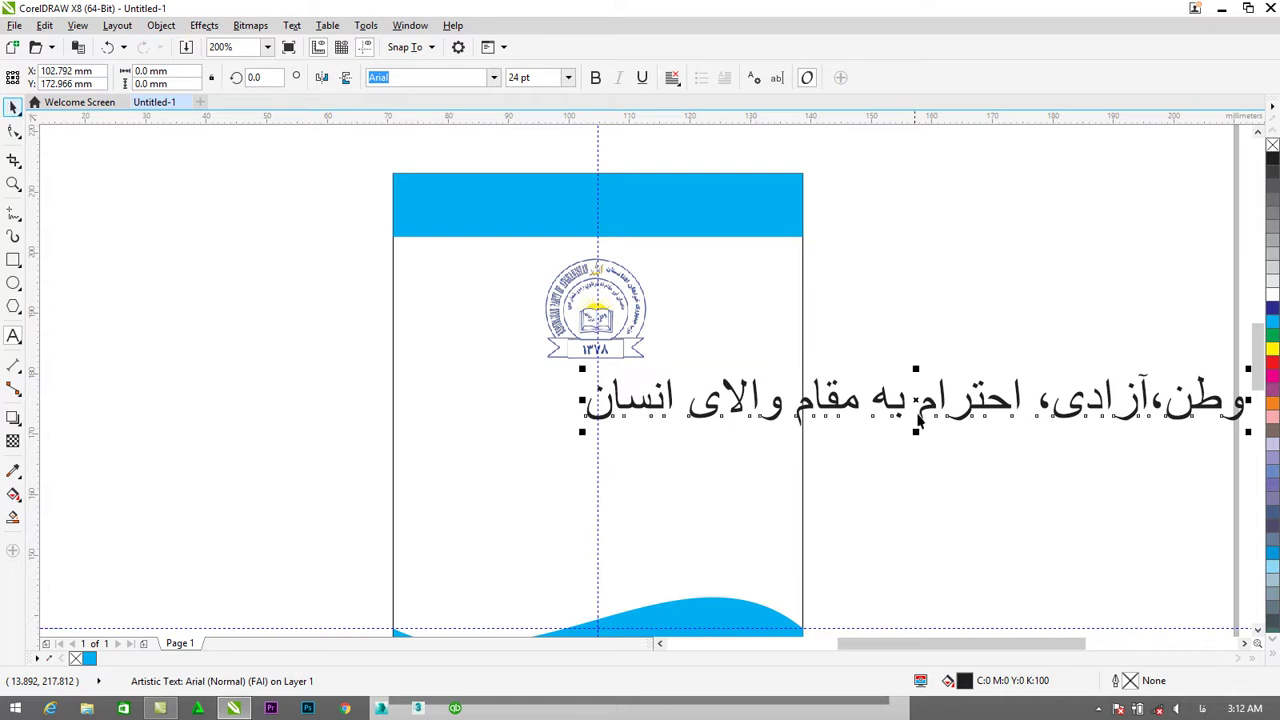
{"action": "left_click_drag", "start_coordinate": [893, 408], "coordinate": [641, 428]}
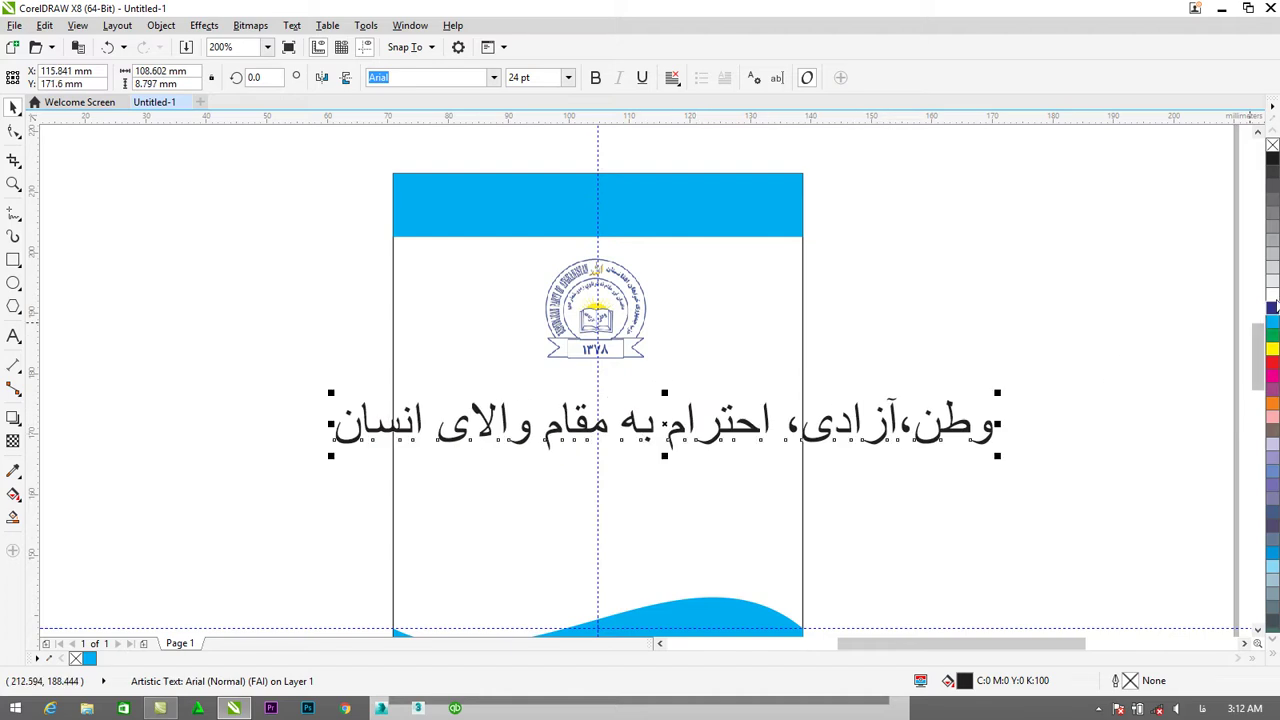
{"action": "left_click", "coordinate": [567, 77]}
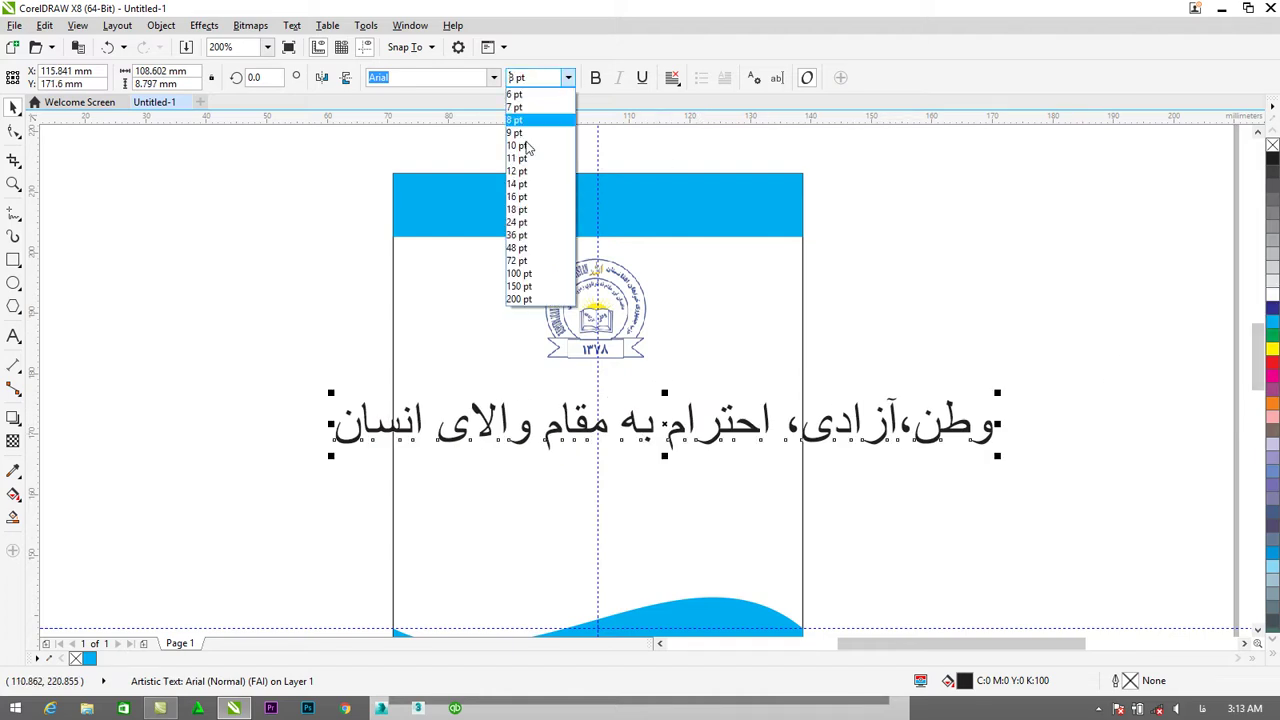
{"action": "left_click", "coordinate": [517, 197]}
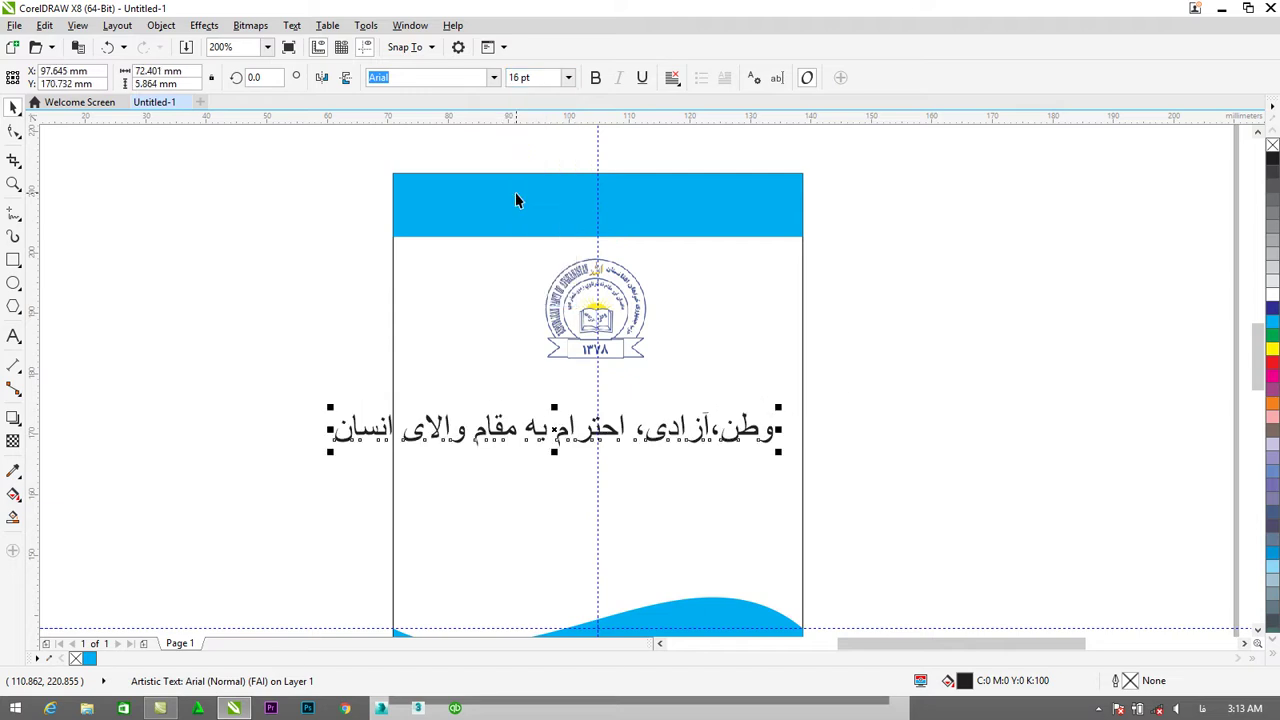
{"action": "left_click", "coordinate": [567, 77]}
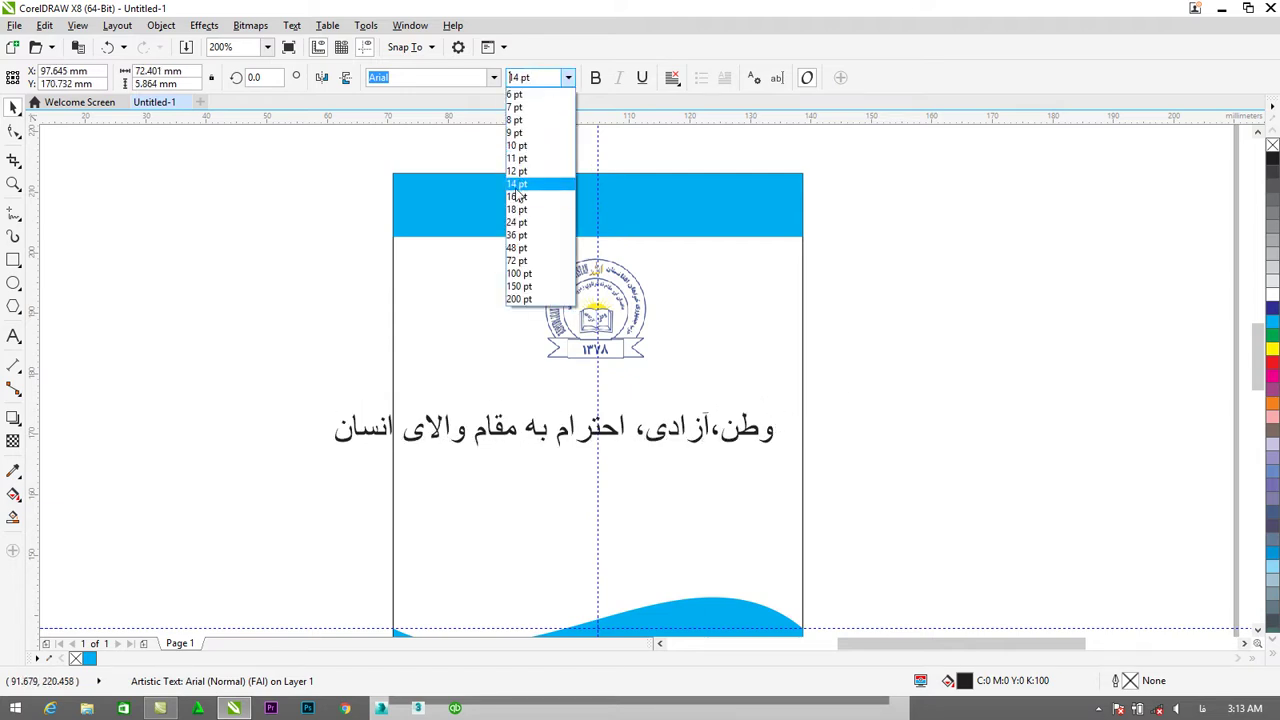
{"action": "left_click", "coordinate": [517, 186]}
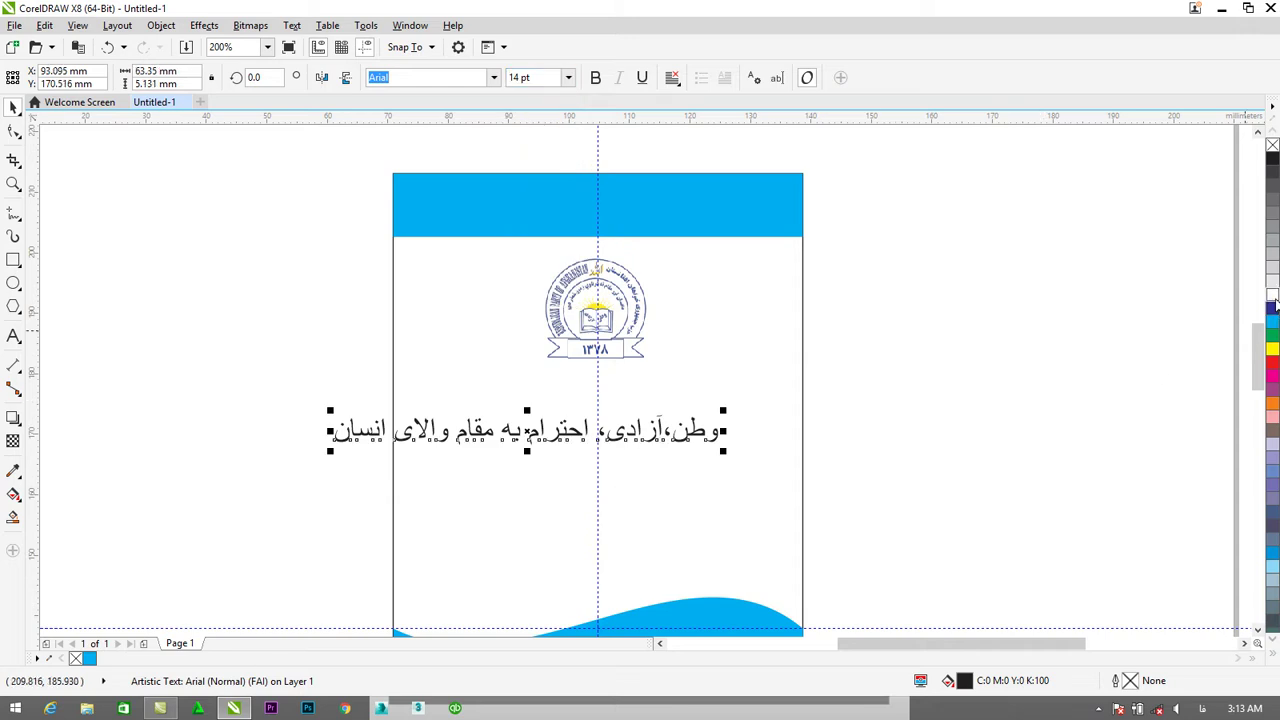
Make the slogan white and bold, then nudge it left and down inside the top bar.
{"action": "mouse_move", "coordinate": [649, 405]}
{"action": "left_mouse_down"}
{"action": "mouse_move", "coordinate": [557, 441]}
{"action": "mouse_move", "coordinate": [610, 330]}
{"action": "mouse_move", "coordinate": [610, 218]}
{"action": "mouse_move", "coordinate": [599, 214]}
{"action": "left_mouse_up"}
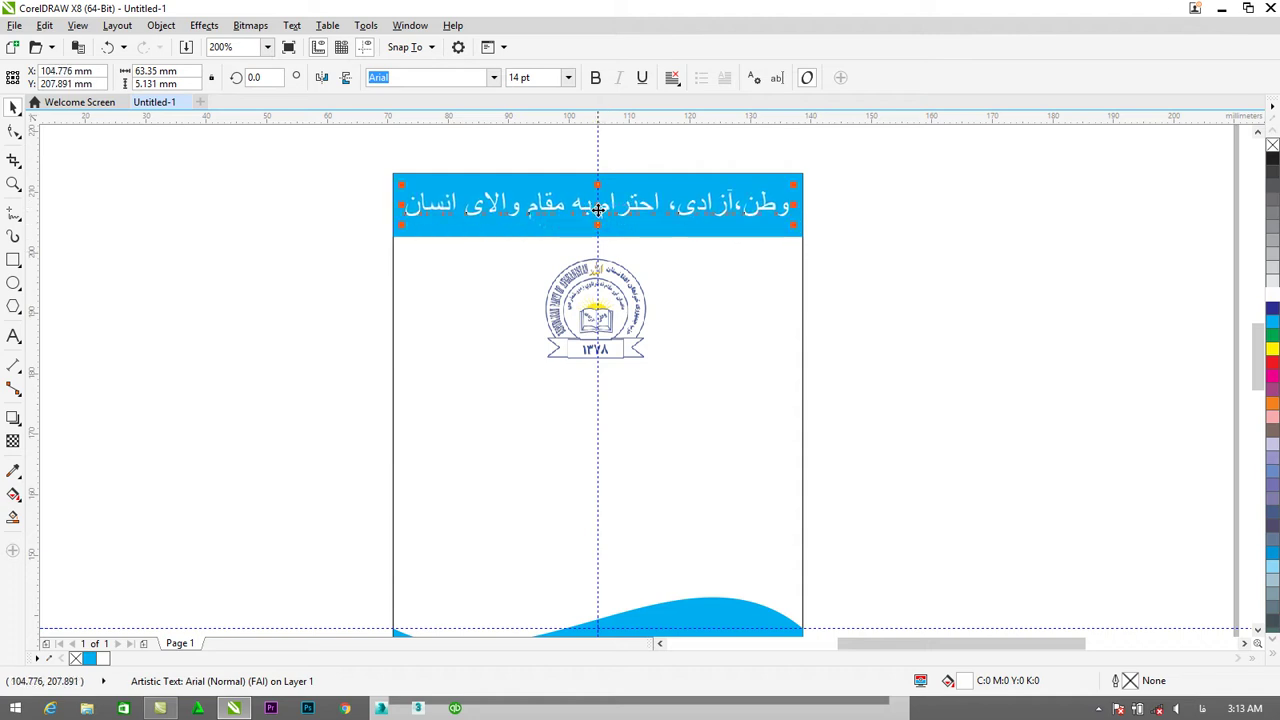
{"action": "left_click", "coordinate": [595, 78]}
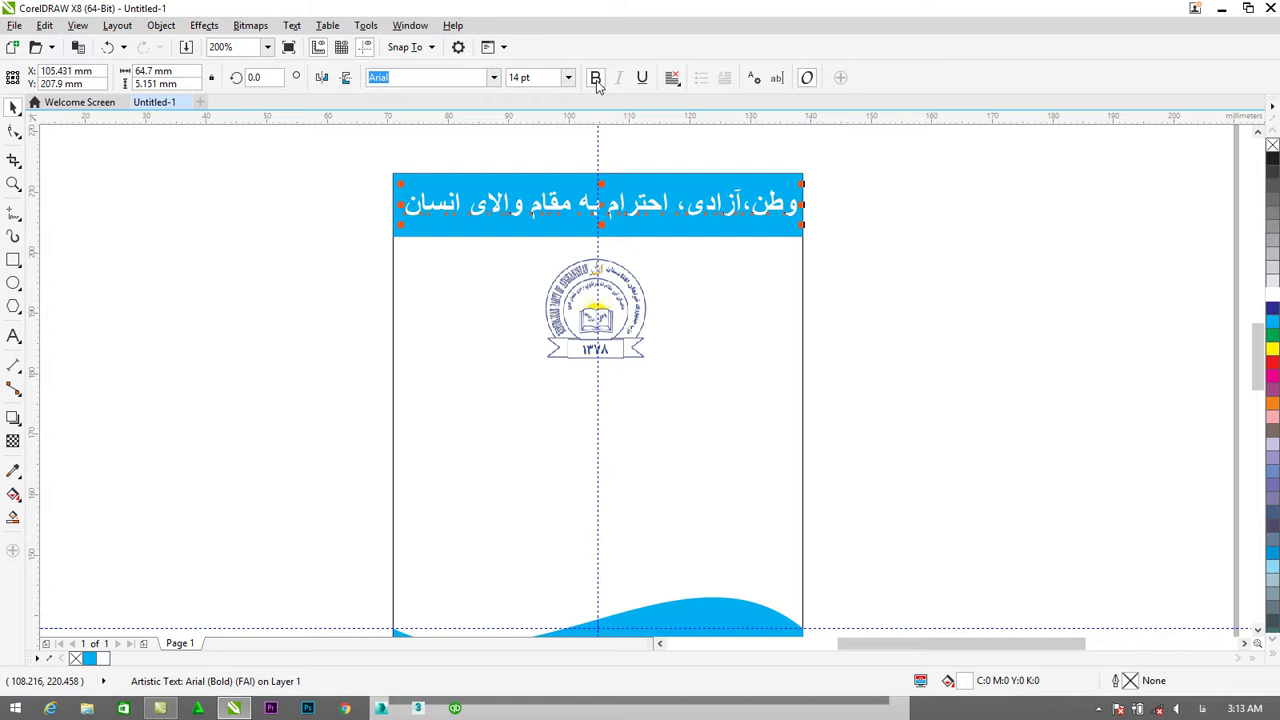
{"action": "key", "text": "Left"}
{"action": "key", "text": "Left"}
{"action": "key", "text": "Left"}
{"action": "key", "text": "Left"}
{"action": "key", "text": "Left"}
{"action": "key", "text": "Left"}
{"action": "key", "text": "Left"}
{"action": "key", "text": "Left"}
{"action": "key", "text": "Down"}
{"action": "key", "text": "Down"}
{"action": "key", "text": "Down"}
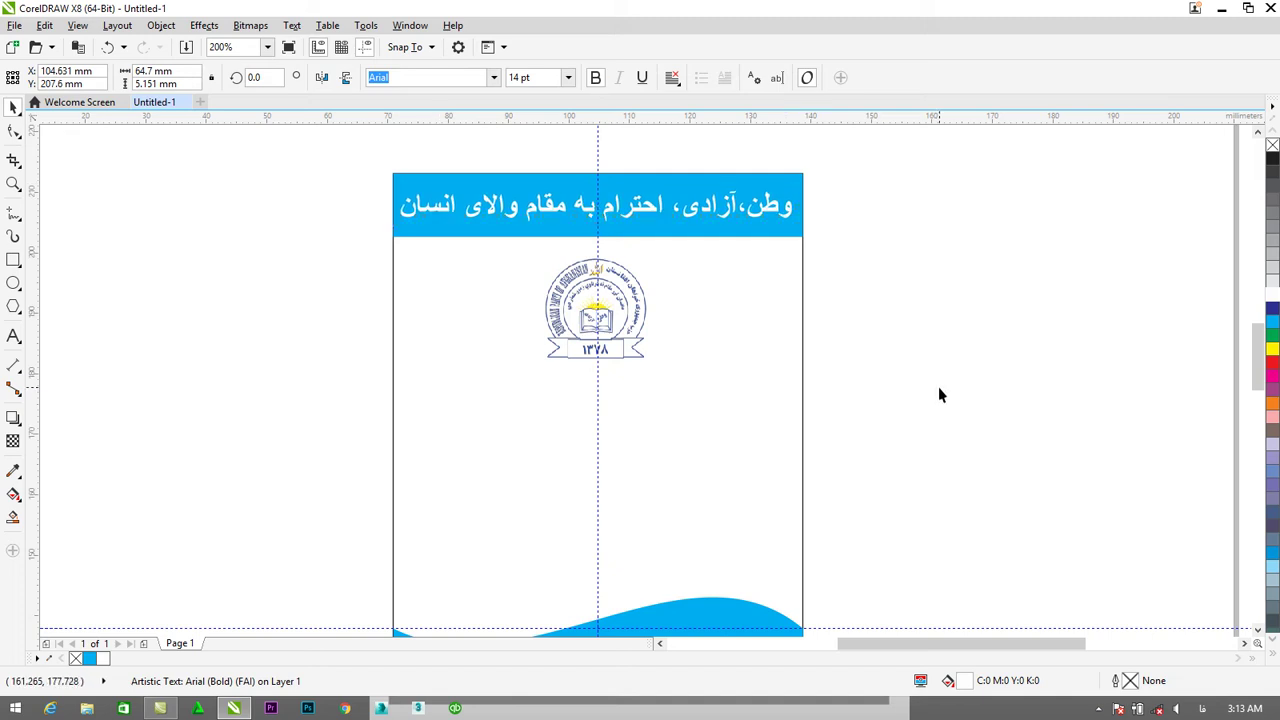
{"action": "left_click", "coordinate": [938, 386]}
{"action": "left_click", "coordinate": [647, 206]}
Duplicate the header slogan and move the copy below the logo.
{"action": "left_click_drag", "start_coordinate": [647, 206], "coordinate": [680, 176]}
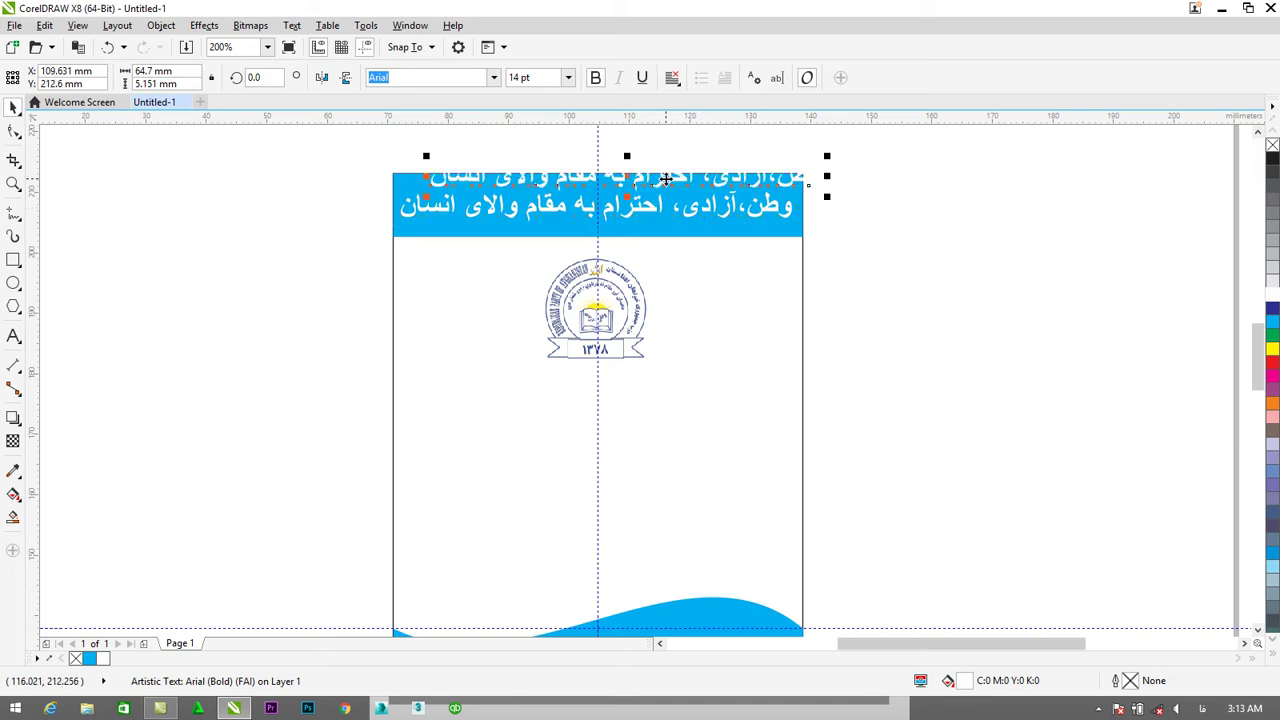
{"action": "left_click_drag", "start_coordinate": [661, 305], "coordinate": [643, 406]}
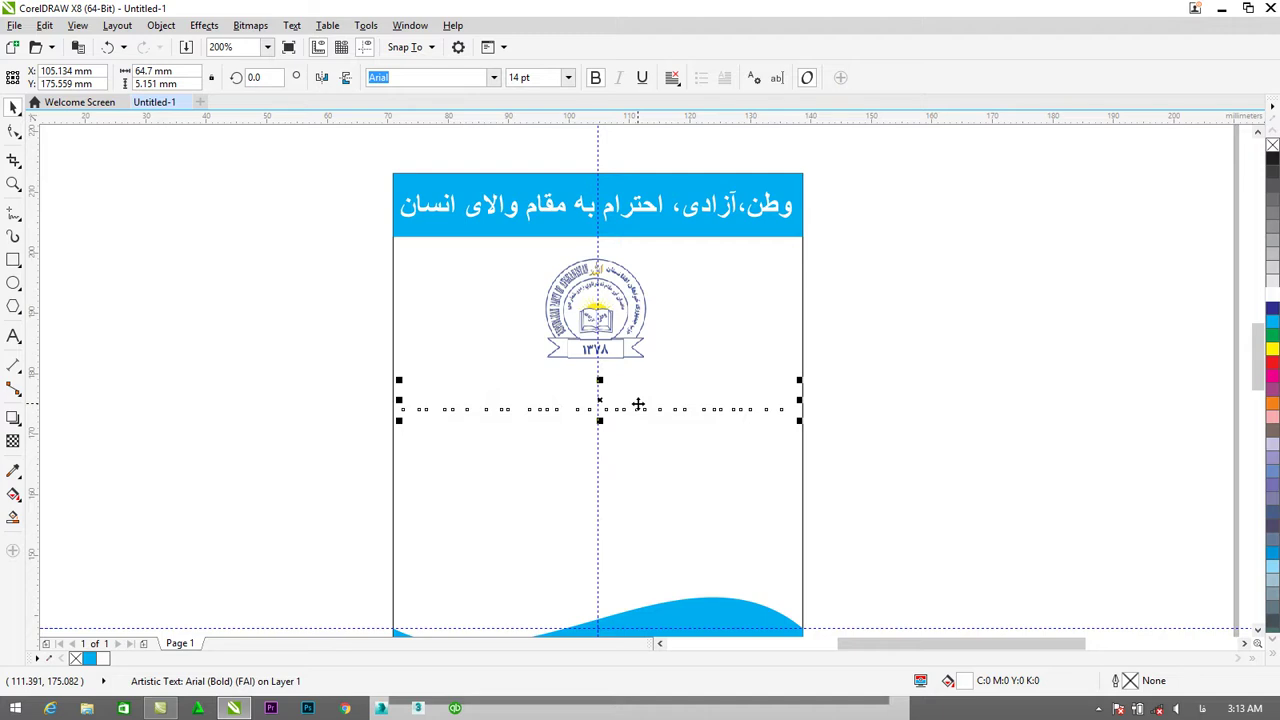
{"action": "left_click", "coordinate": [638, 403]}
{"action": "left_click_drag", "start_coordinate": [638, 403], "coordinate": [636, 396]}
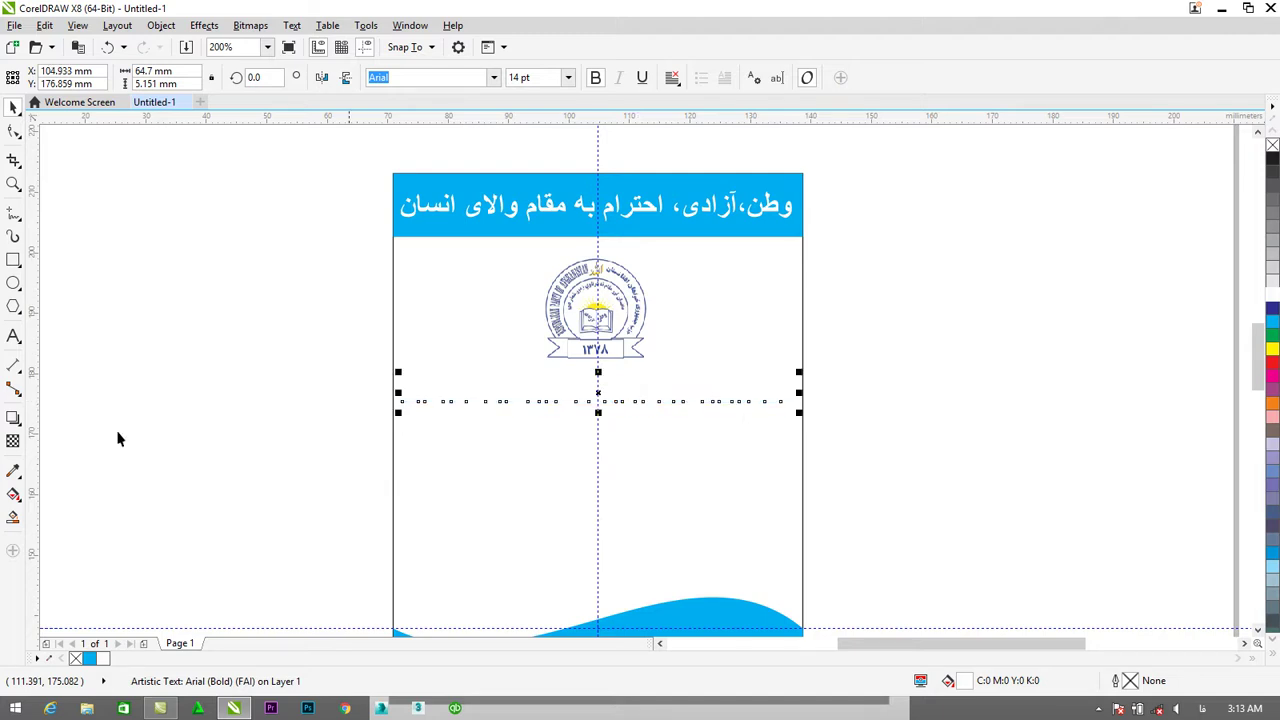
Make the copy black and retype it as 'حزب جمهوری خواهان افغانستان'.
{"action": "left_click", "coordinate": [13, 336]}
{"action": "left_click", "coordinate": [403, 391]}
{"action": "left_click", "coordinate": [409, 392]}
{"action": "left_click_drag", "start_coordinate": [407, 391], "coordinate": [834, 374]}
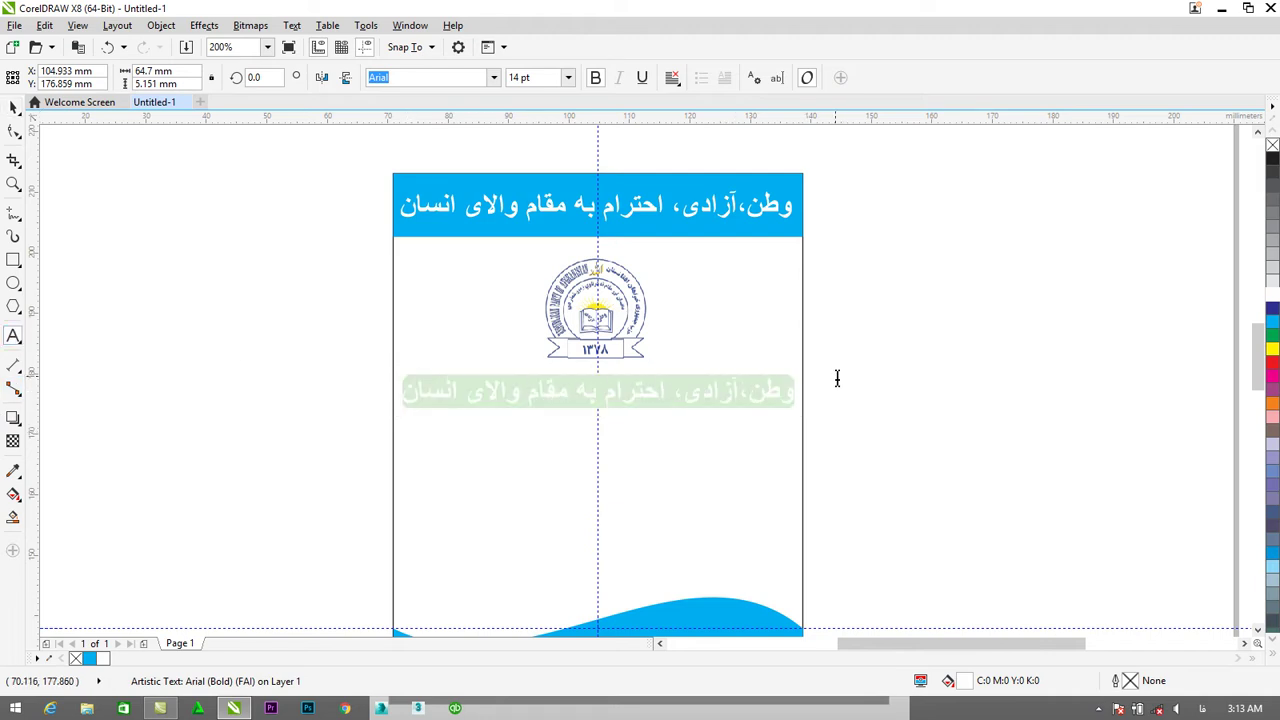
{"action": "left_click", "coordinate": [1273, 158]}
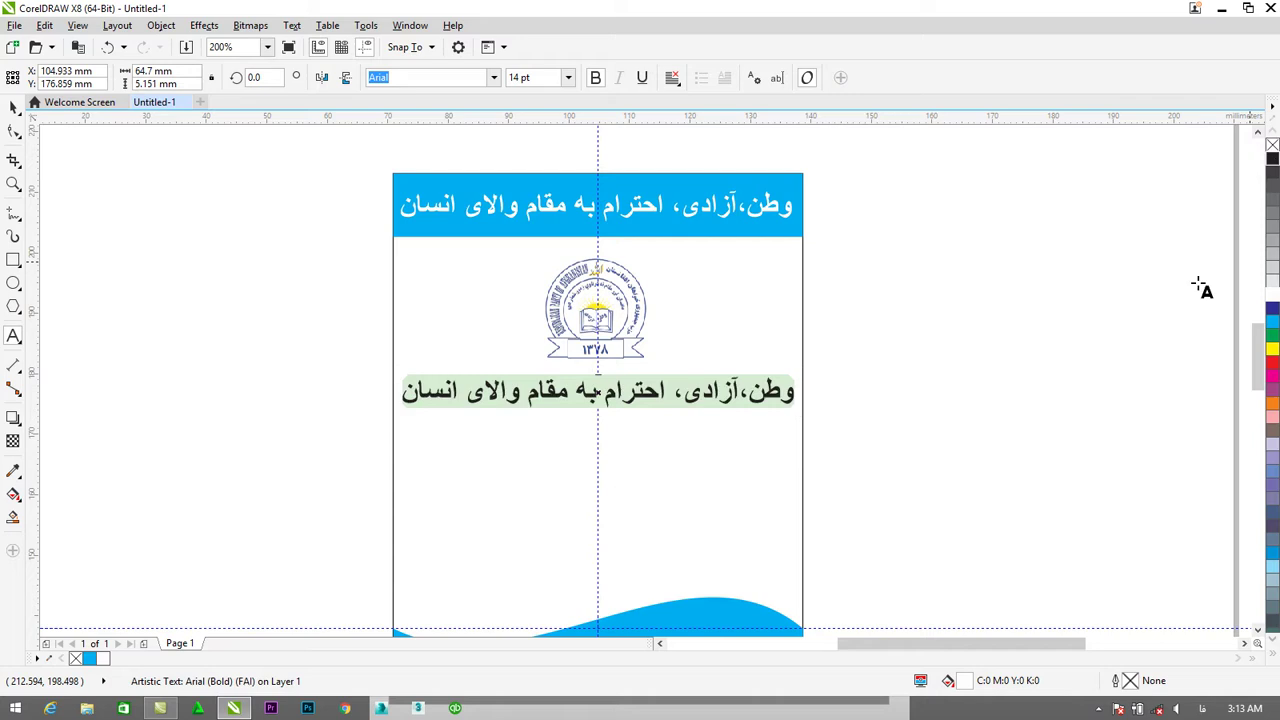
{"action": "type", "text": "حزب ح"}
{"action": "type", "text": "مهور"}
{"action": "key", "text": "BackSpace"}
{"action": "key", "text": "BackSpace"}
{"action": "key", "text": "BackSpace"}
{"action": "key", "text": "BackSpace"}
{"action": "key", "text": "BackSpace"}
{"action": "type", "text": "جمهور"}
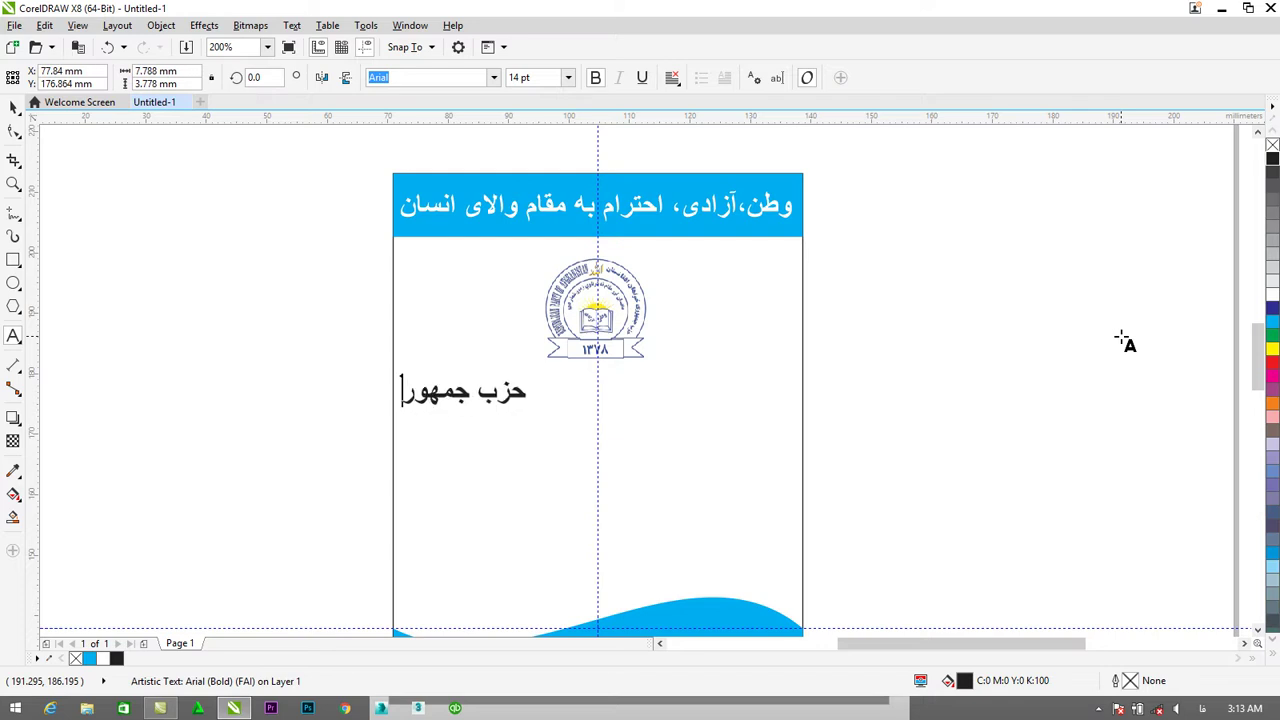
{"action": "type", "text": "ی خواهان افغانستان"}
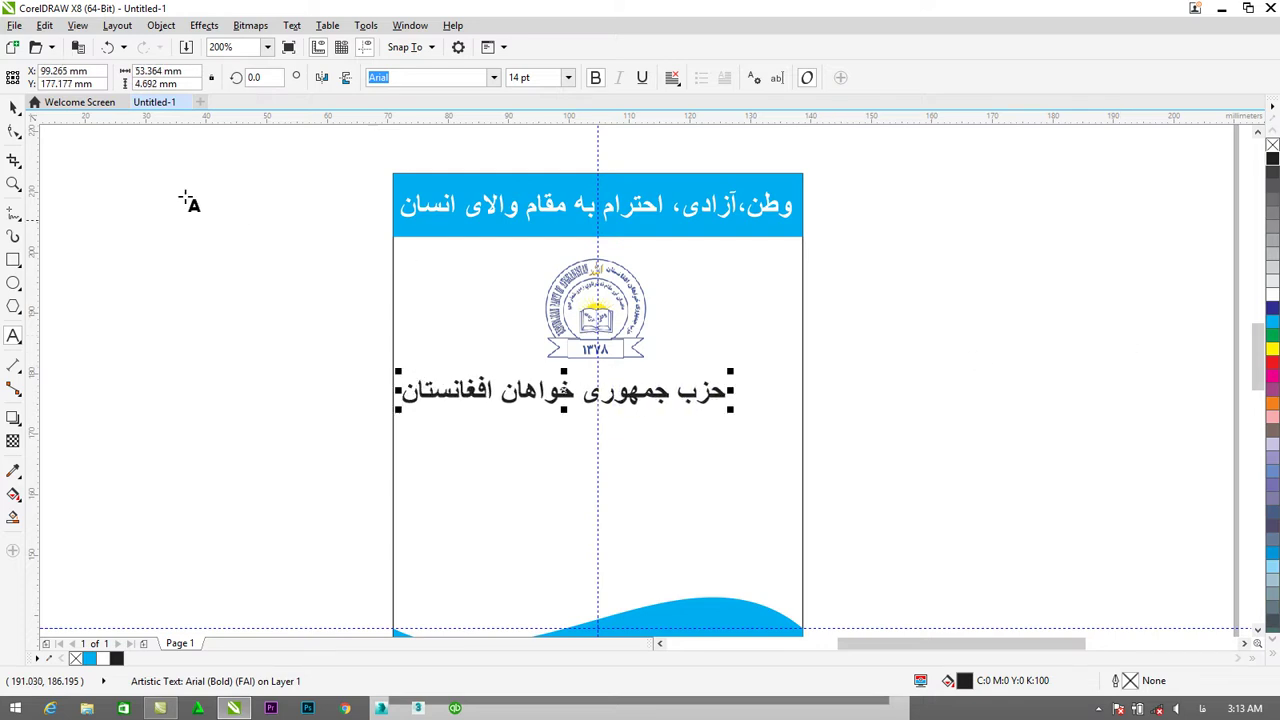
Centre the party-name heading on the page and nudge it into place.
{"action": "left_click", "coordinate": [14, 107]}
{"action": "left_click_drag", "start_coordinate": [565, 392], "coordinate": [607, 400]}
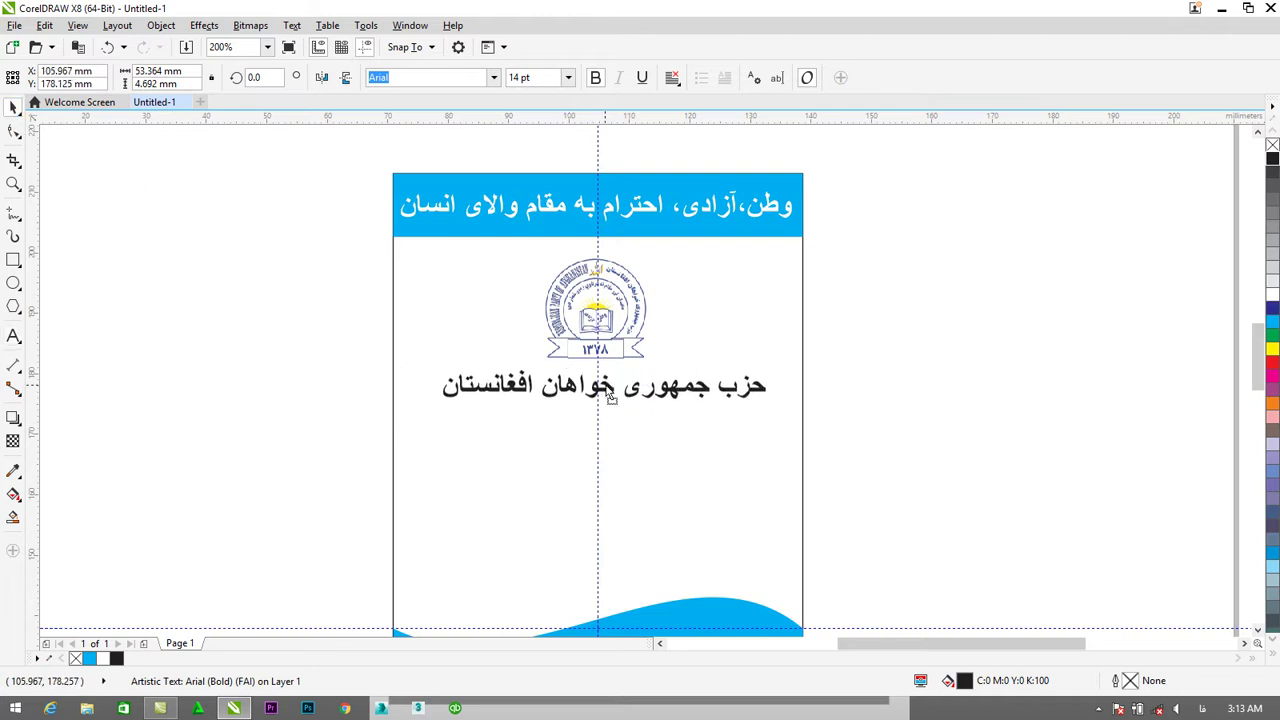
{"action": "key", "text": "Left"}
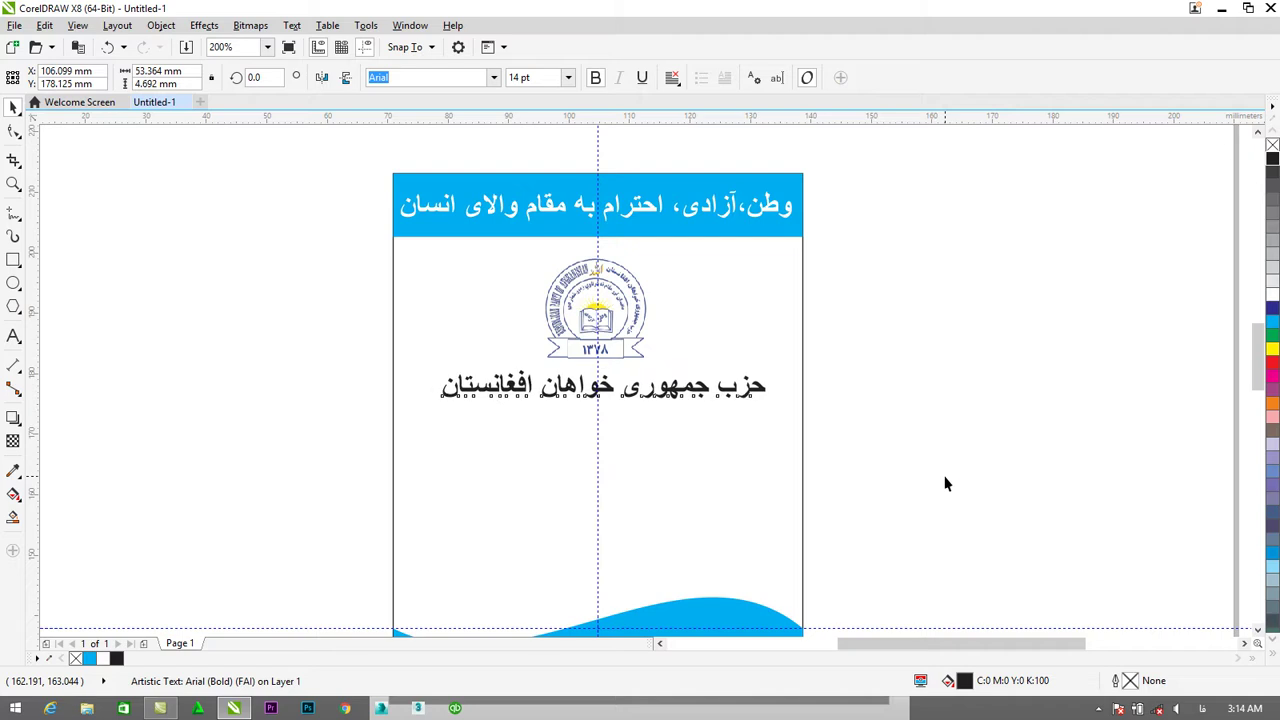
{"action": "key", "text": "Left"}
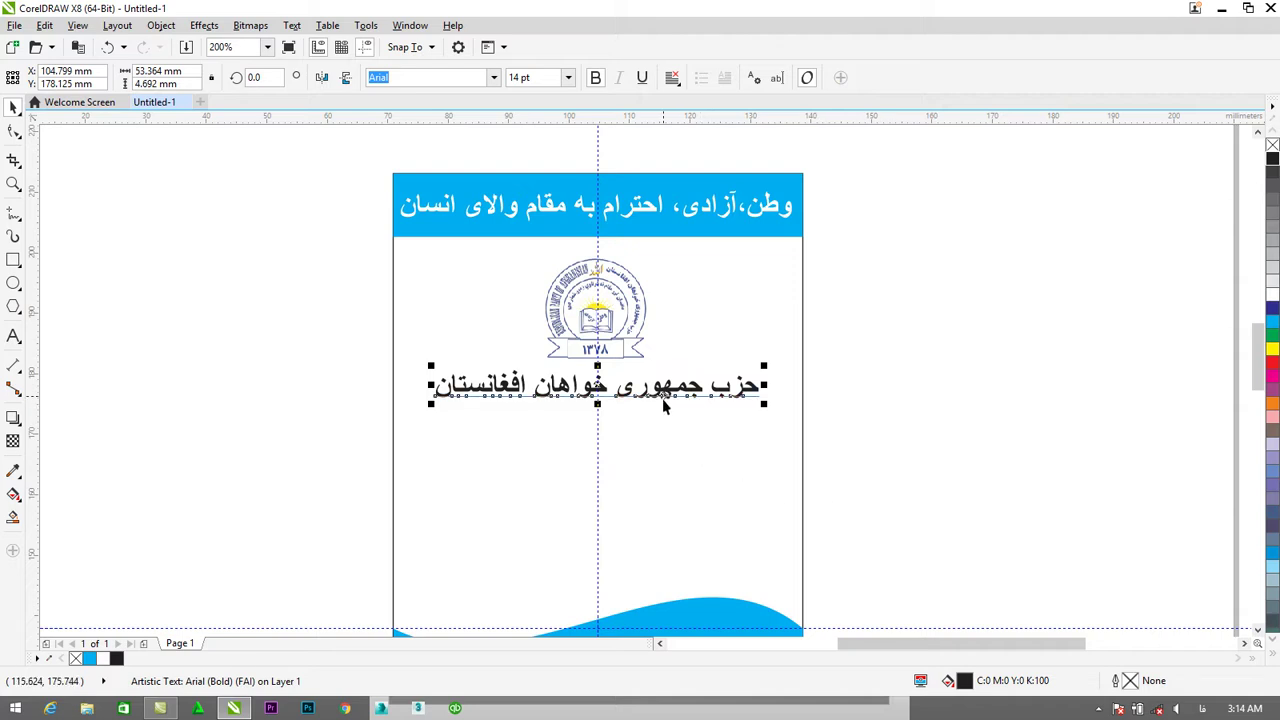
{"action": "left_click_drag", "start_coordinate": [663, 398], "coordinate": [663, 395]}
{"action": "left_click", "coordinate": [1272, 323]}
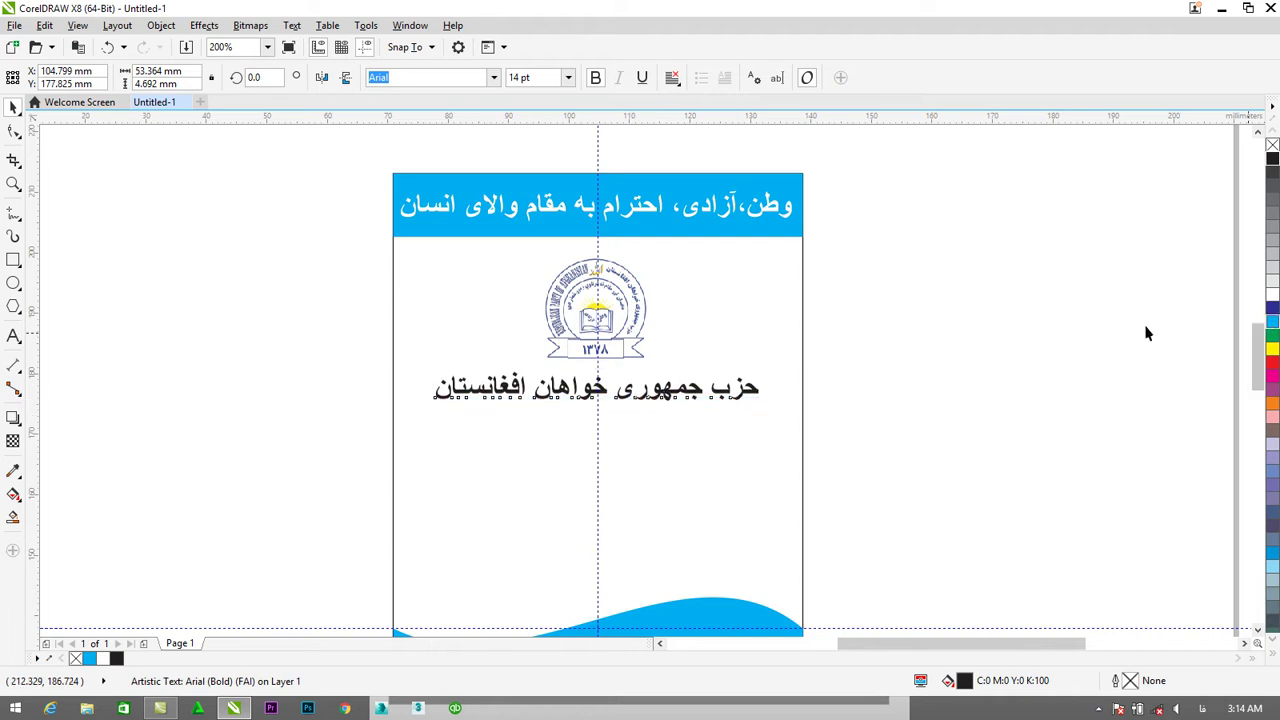
Make the party name heading cyan and place a copy just below it, nudged slightly left.
{"action": "left_click", "coordinate": [841, 487]}
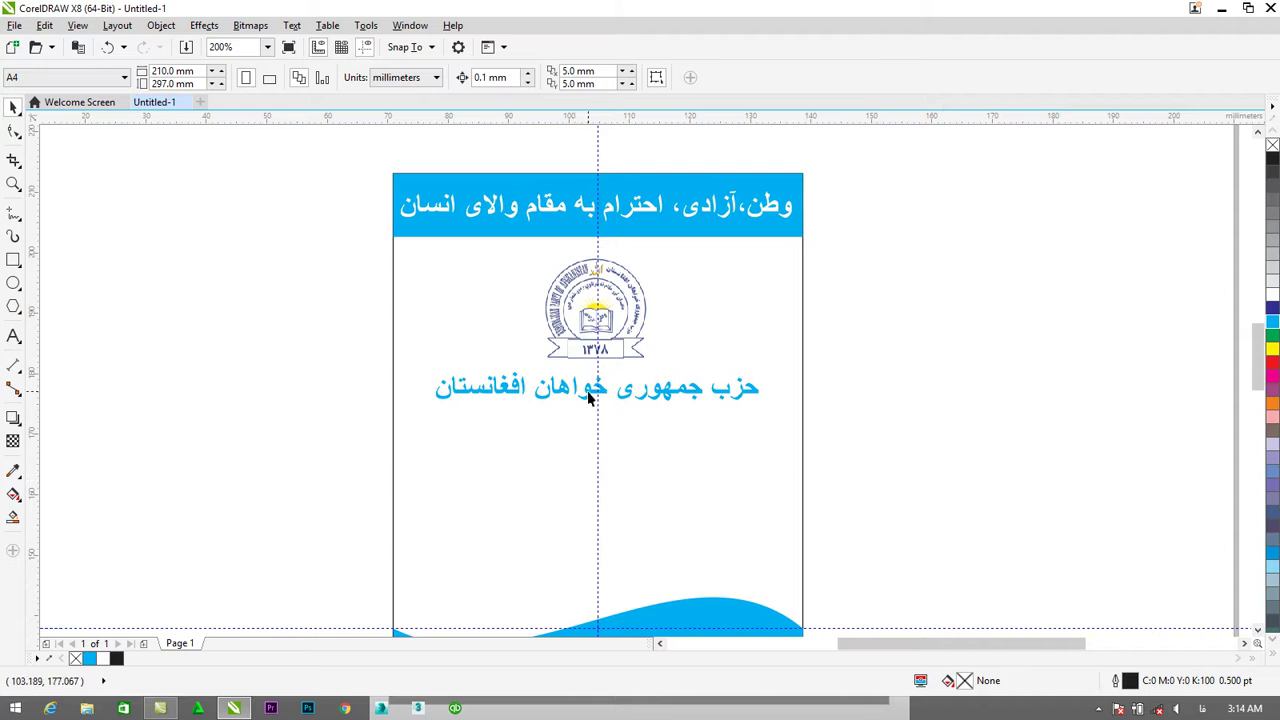
{"action": "left_click", "coordinate": [557, 394]}
{"action": "left_click", "coordinate": [675, 396]}
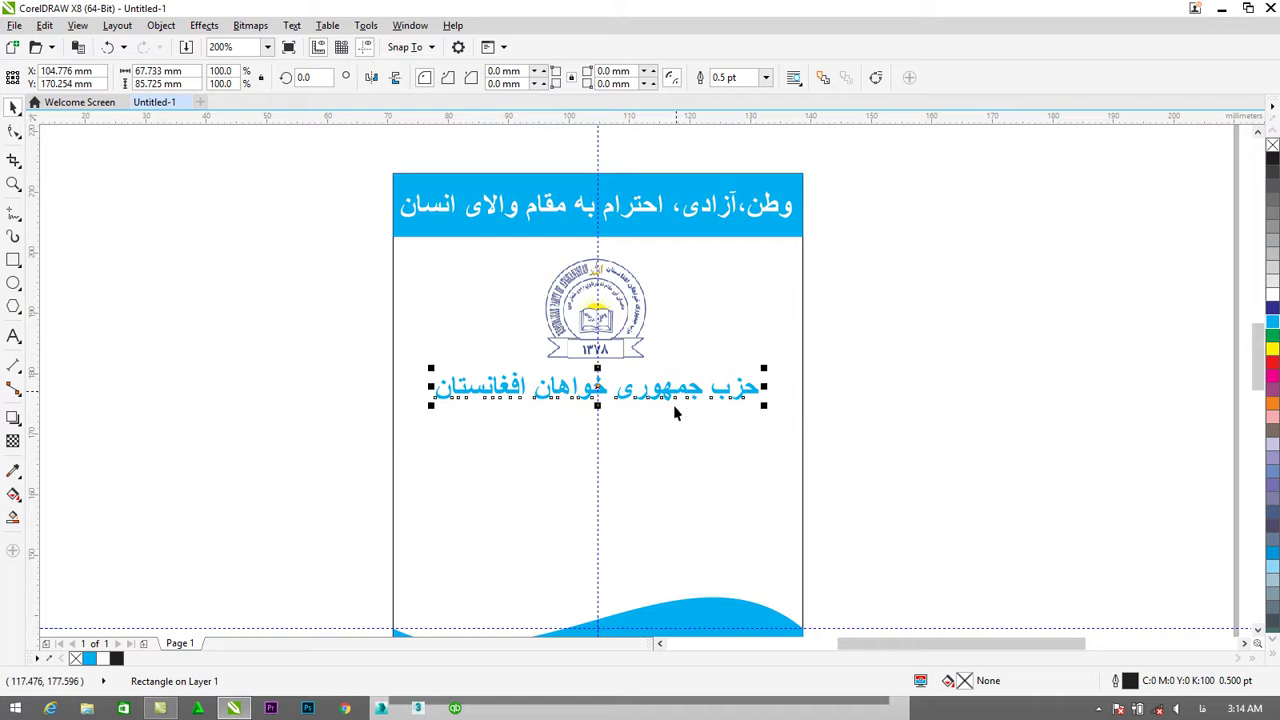
{"action": "left_click_drag", "start_coordinate": [669, 411], "coordinate": [668, 452]}
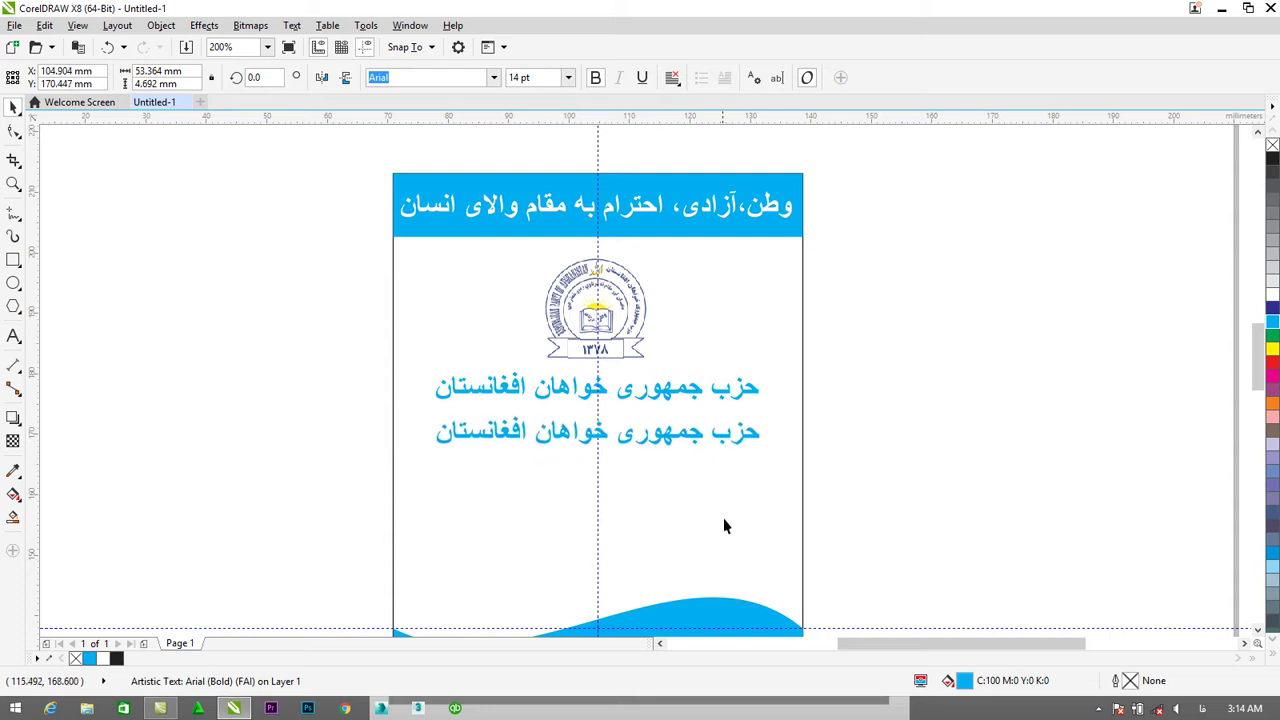
{"action": "key", "text": "Left"}
{"action": "key", "text": "Left"}
{"action": "key", "text": "Left"}
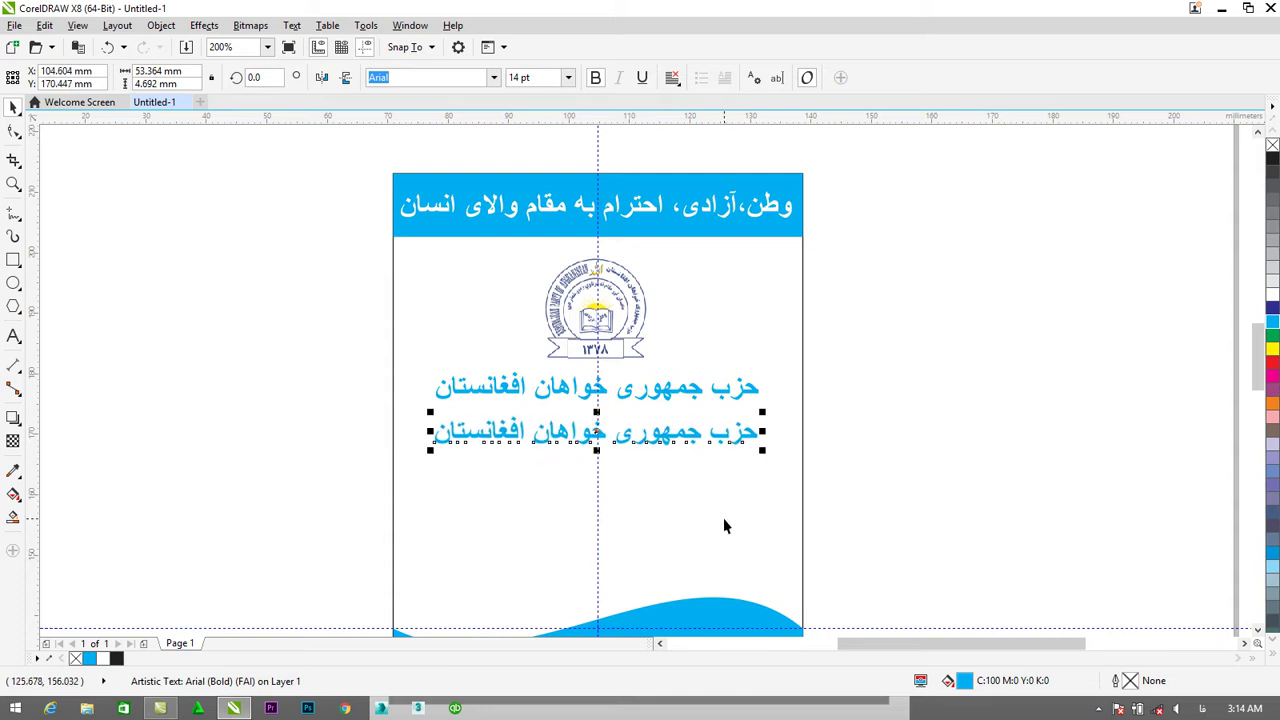
Retype the lower copy to read هشتم مارچ برهمه زنان خجسته باد.
{"action": "left_click", "coordinate": [13, 336]}
{"action": "left_click", "coordinate": [446, 440]}
{"action": "left_click_drag", "start_coordinate": [438, 437], "coordinate": [754, 446]}
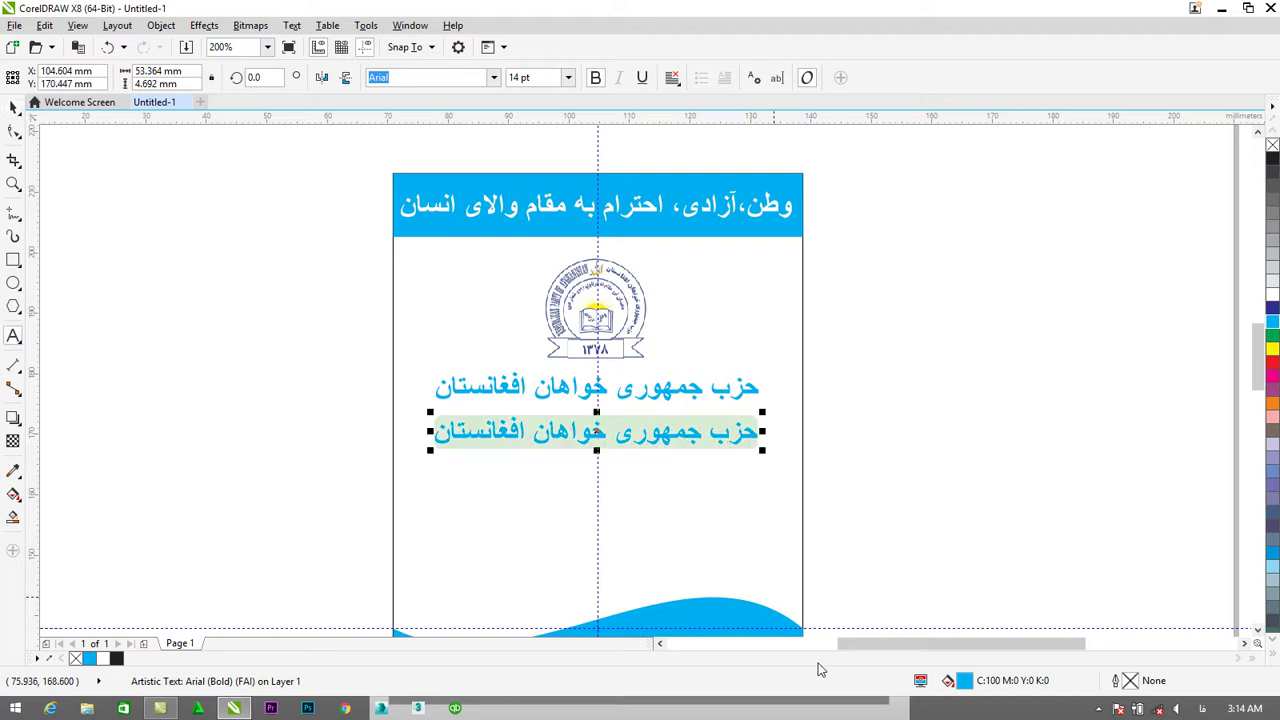
{"action": "type", "text": "هشتم م"}
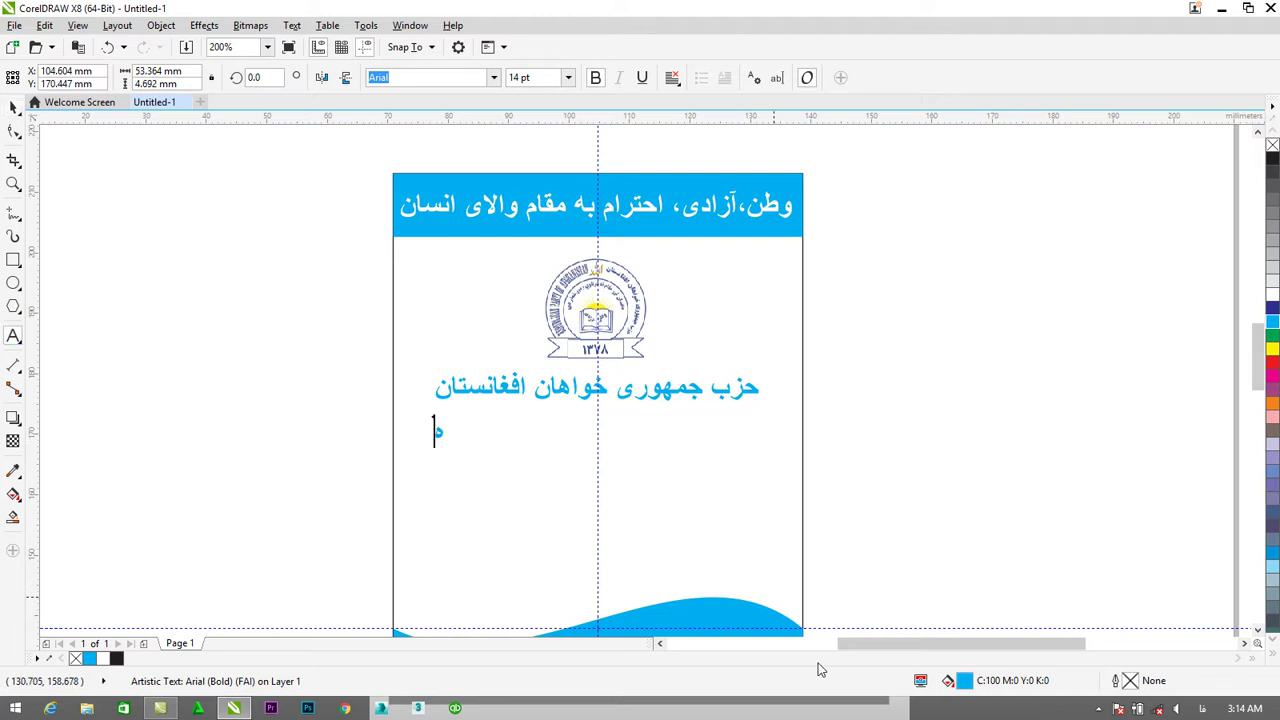
{"action": "type", "text": "ار"}
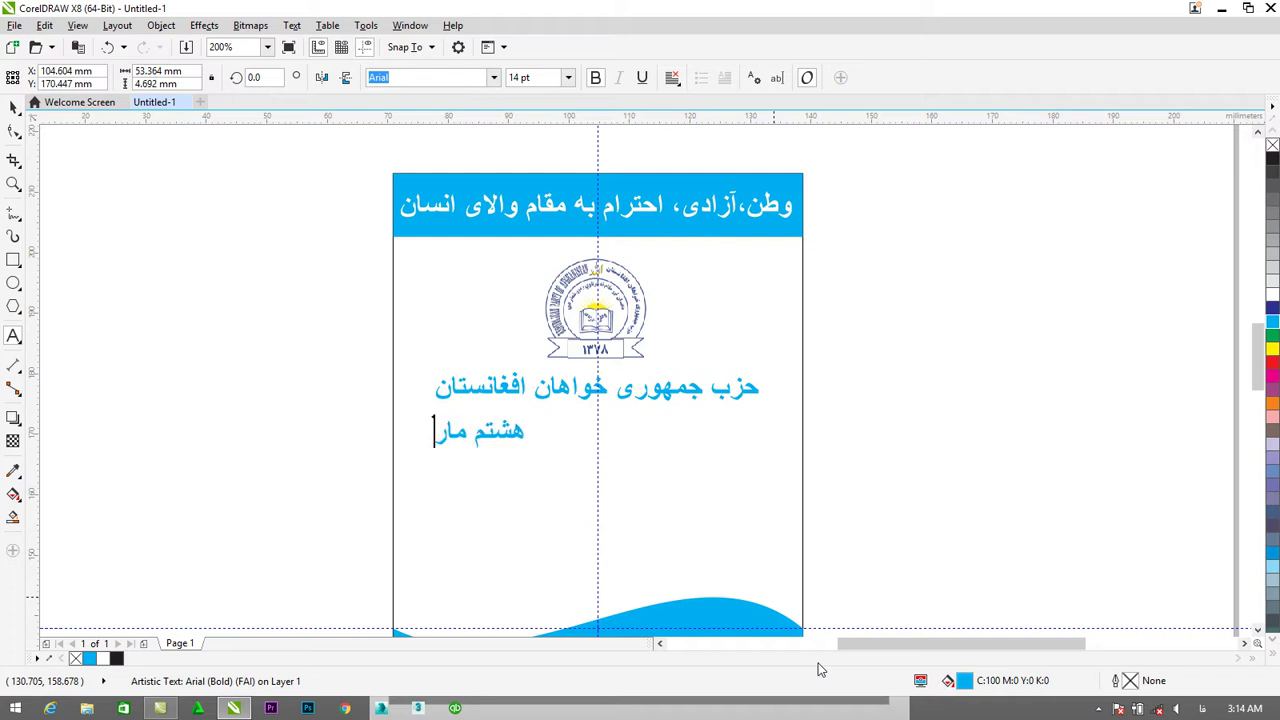
{"action": "type", "text": "چ برهمه زنان خس"}
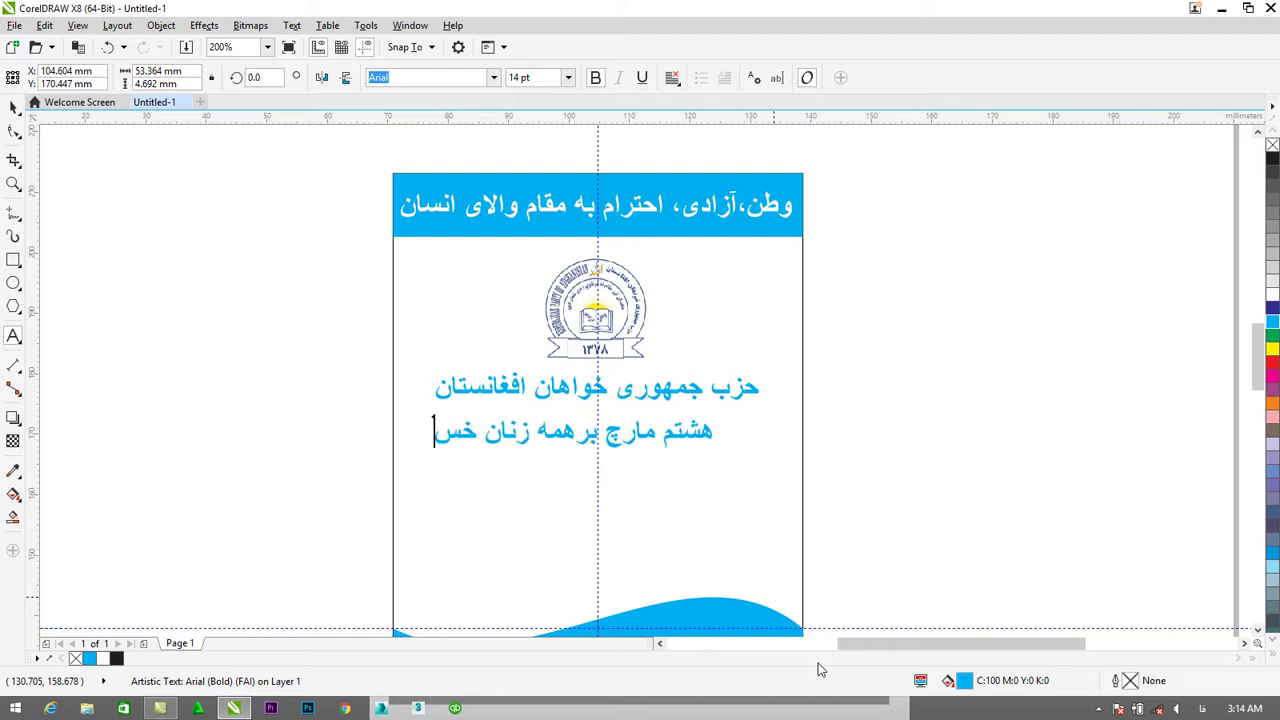
{"action": "key", "text": "BackSpace"}
{"action": "type", "text": "جسته باد"}
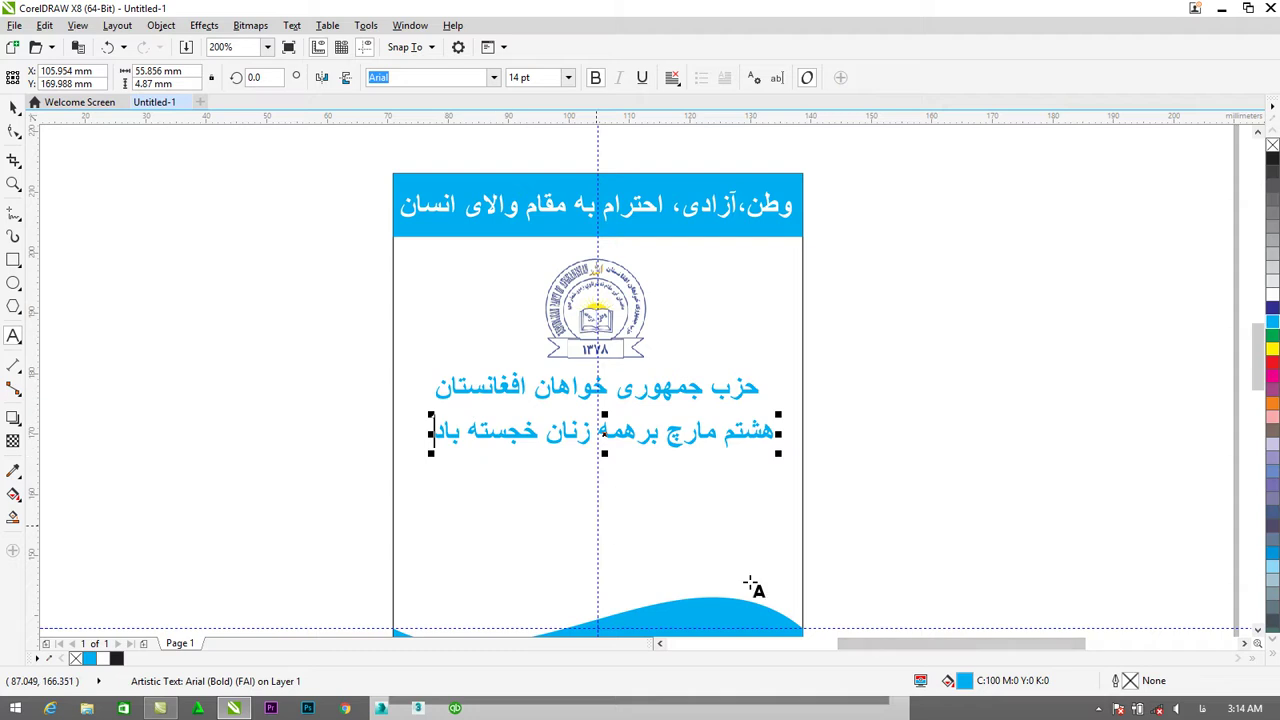
Select the March 8 greeting line and preview fonts from the font list on it.
{"action": "left_click_drag", "start_coordinate": [882, 645], "coordinate": [810, 651]}
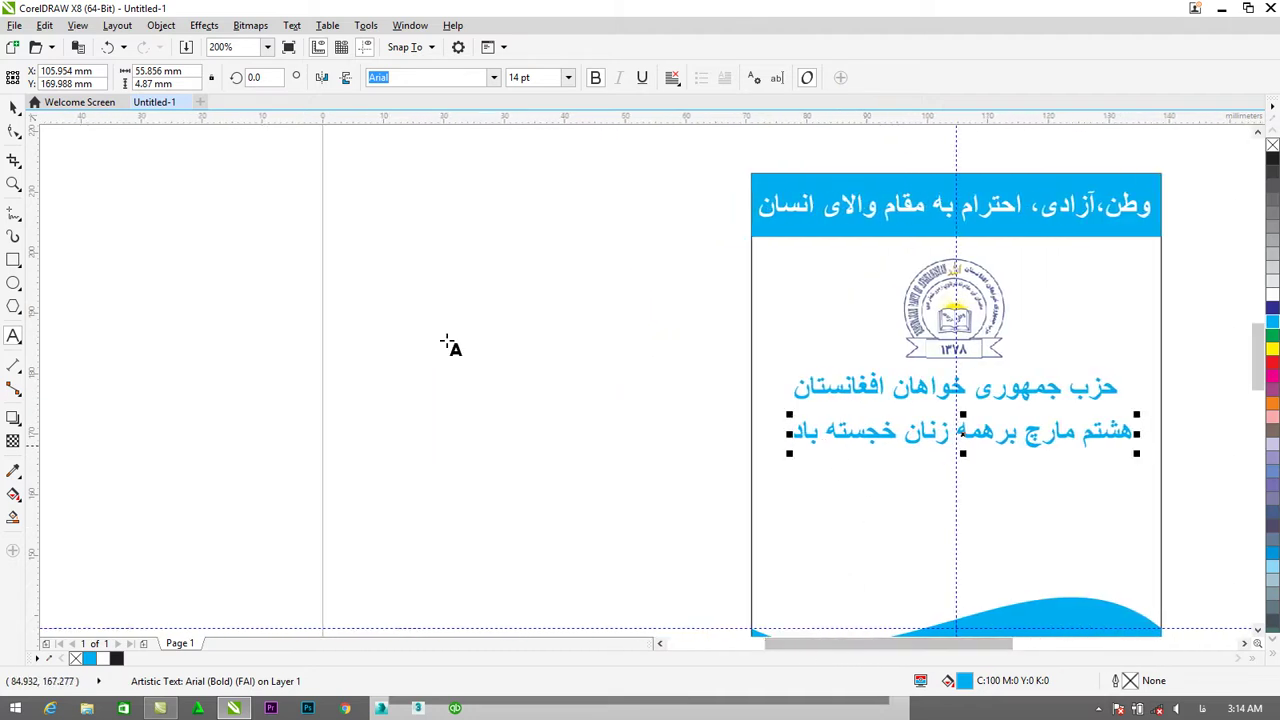
{"action": "left_click", "coordinate": [13, 107]}
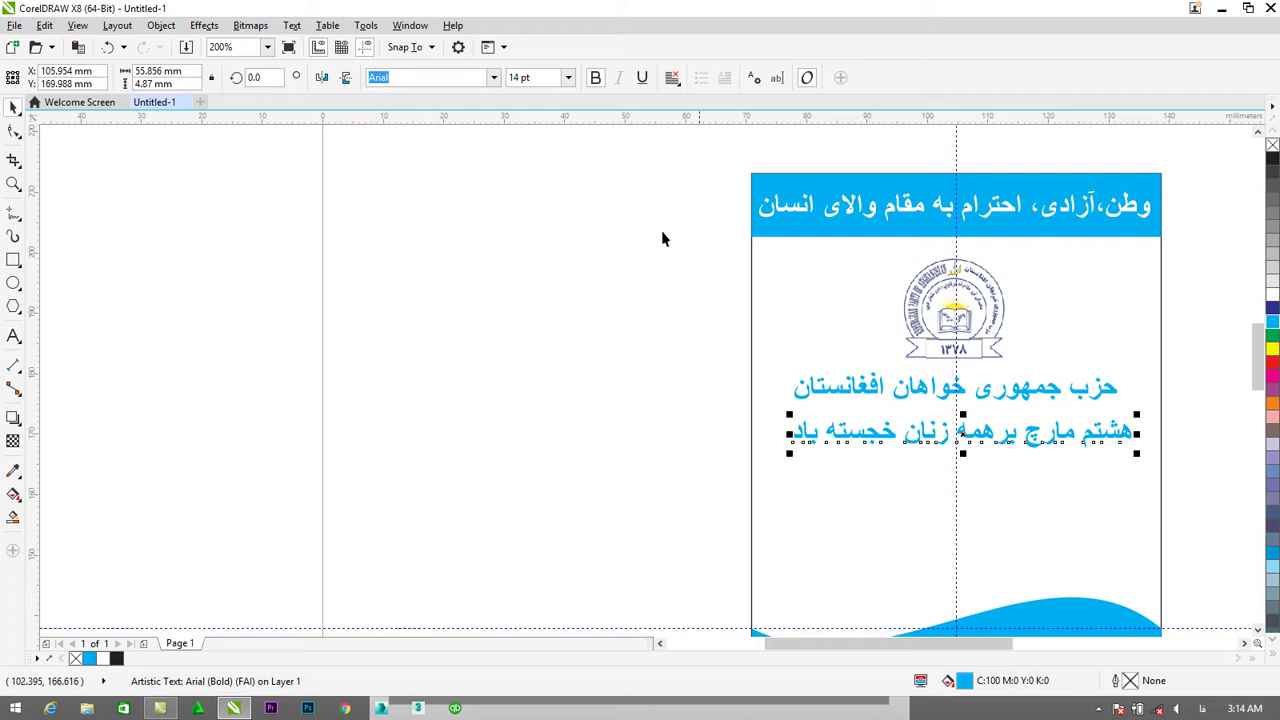
{"action": "left_click", "coordinate": [494, 78]}
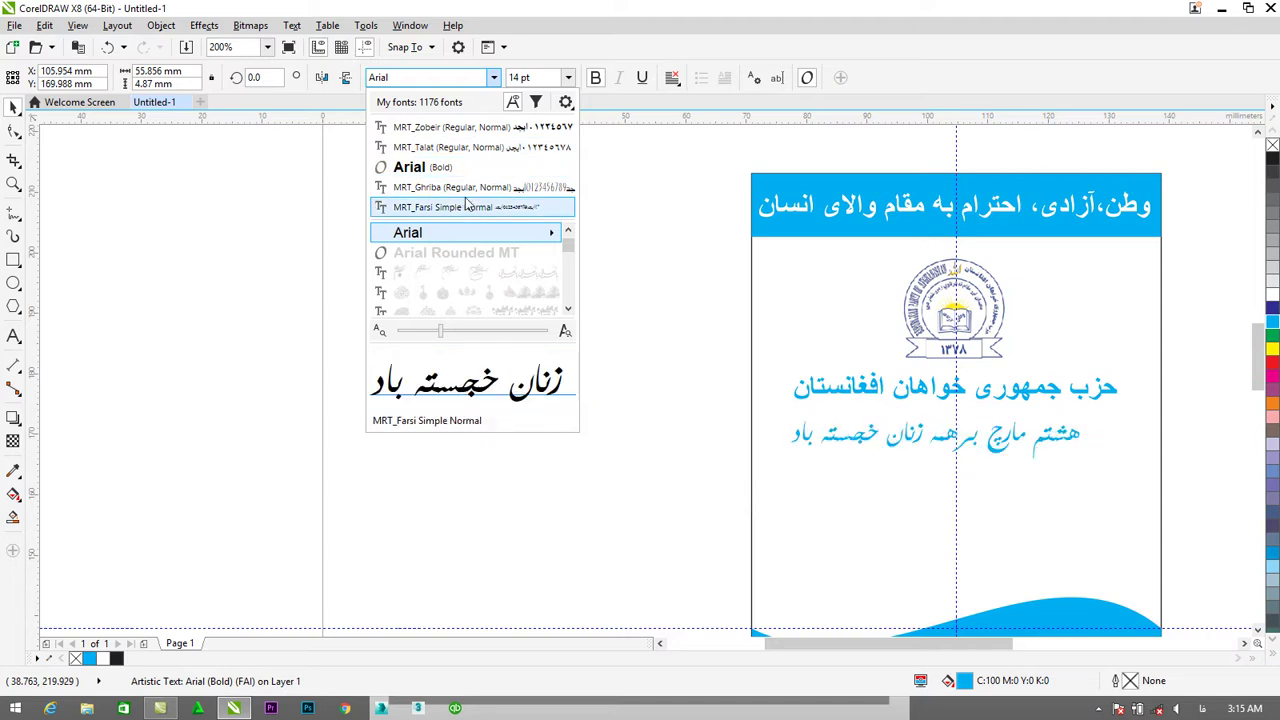
{"action": "key", "text": "Down"}
{"action": "key", "text": "Down"}
{"action": "key", "text": "Down"}
{"action": "key", "text": "Down"}
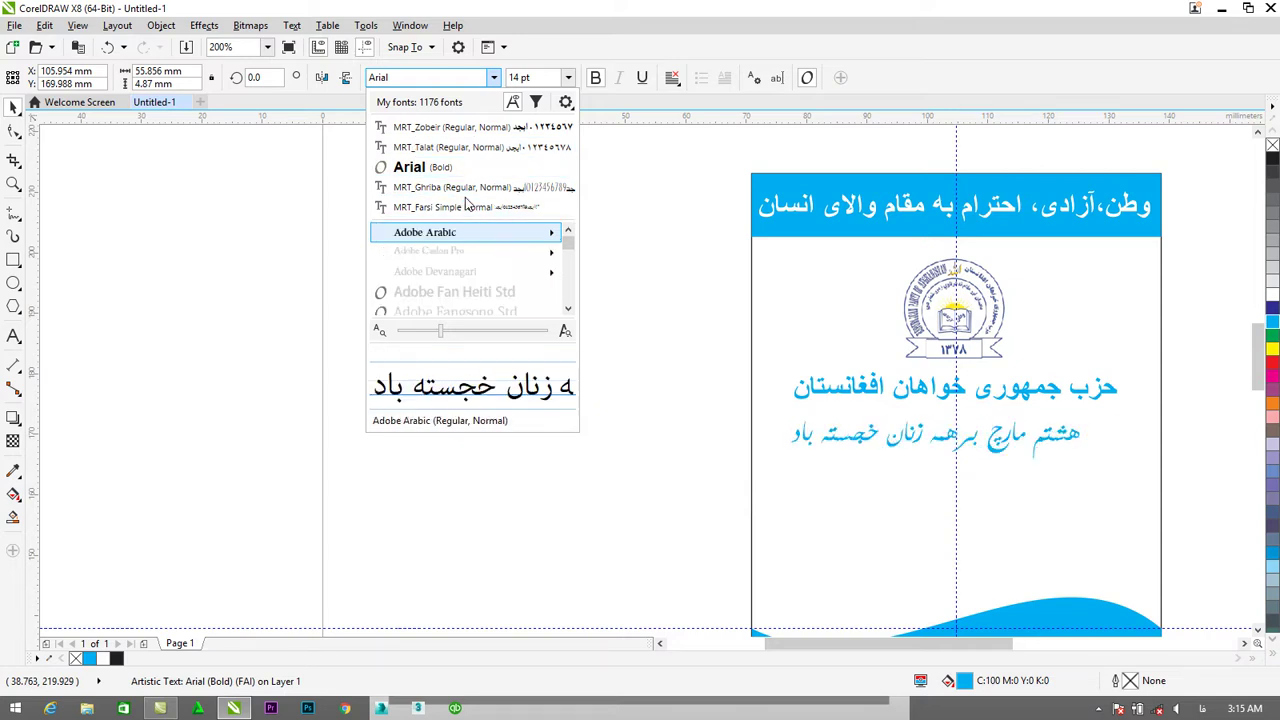
{"action": "key", "text": "Down"}
{"action": "key", "text": "Down"}
{"action": "key", "text": "Down"}
{"action": "key", "text": "Down"}
{"action": "key", "text": "Down"}
{"action": "key", "text": "Down"}
{"action": "key", "text": "Down"}
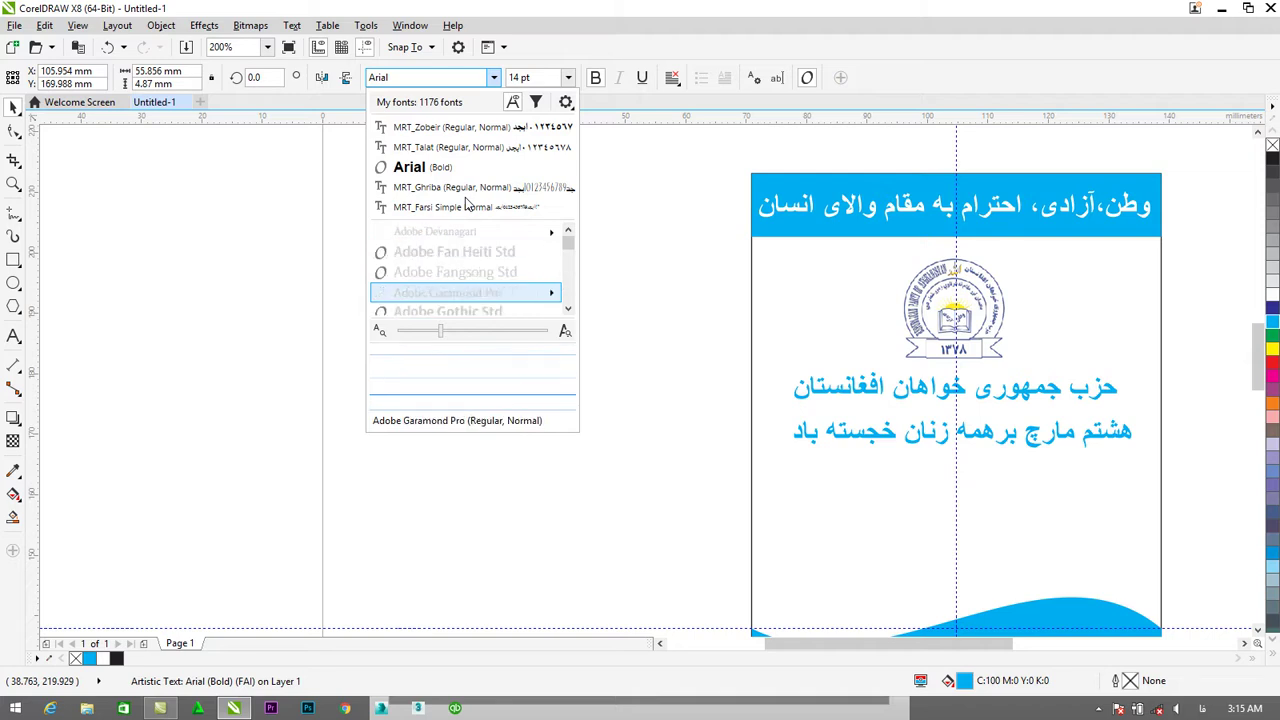
{"action": "key", "text": "Down"}
{"action": "key", "text": "Down"}
{"action": "key", "text": "Down"}
{"action": "key", "text": "Down"}
{"action": "key", "text": "Down"}
{"action": "key", "text": "Down"}
{"action": "key", "text": "Down"}
{"action": "key", "text": "Down"}
{"action": "key", "text": "Down"}
{"action": "key", "text": "Down"}
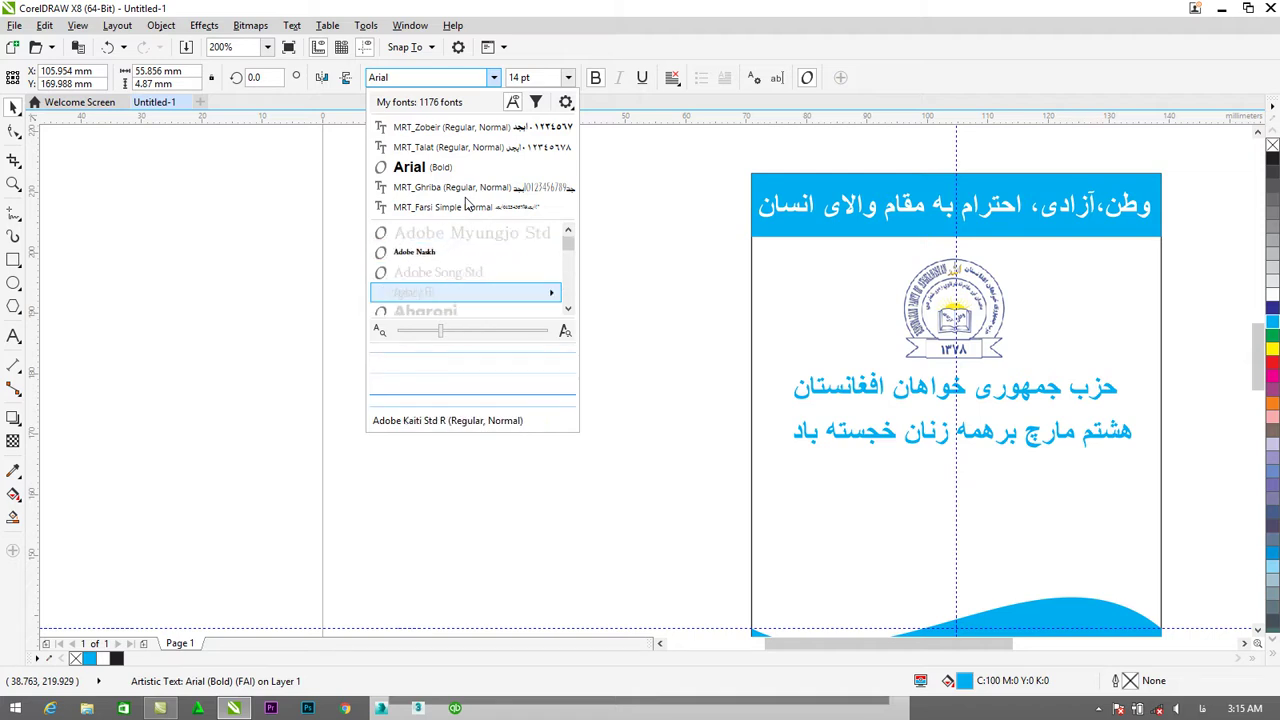
{"action": "key", "text": "Down"}
{"action": "key", "text": "Down"}
{"action": "key", "text": "Down"}
{"action": "key", "text": "Down"}
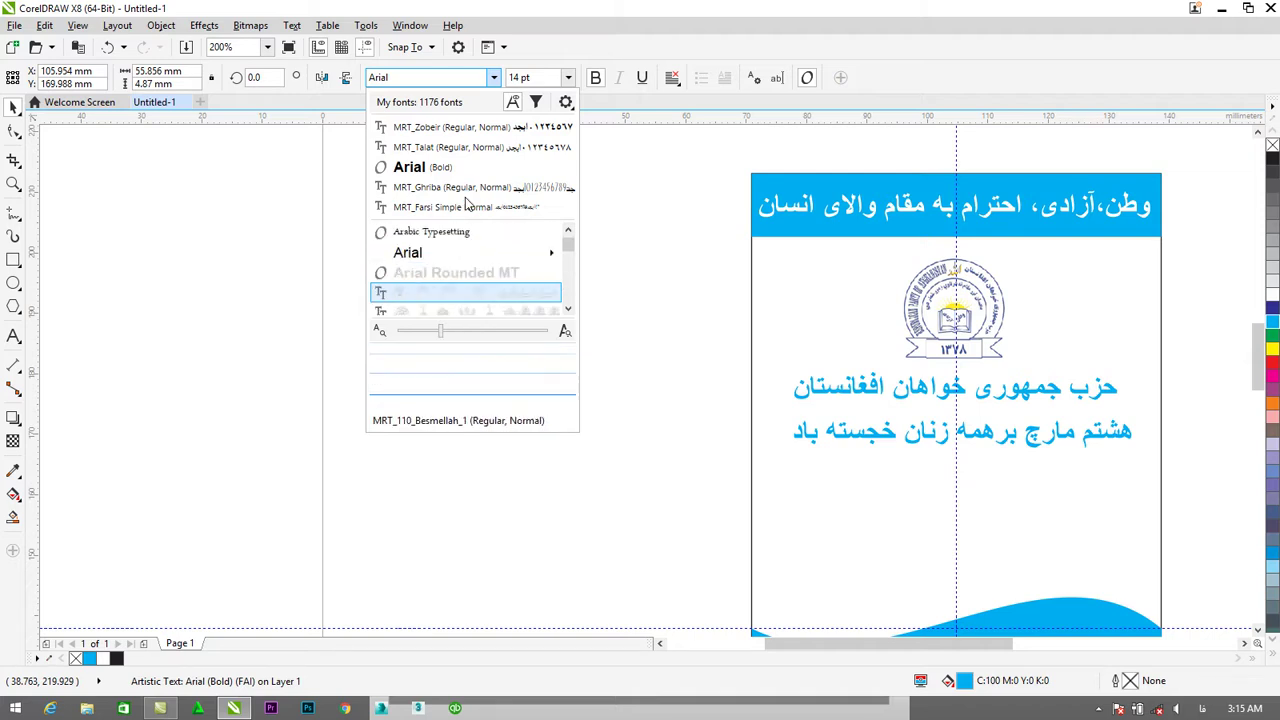
{"action": "key", "text": "Up"}
{"action": "key", "text": "Up"}
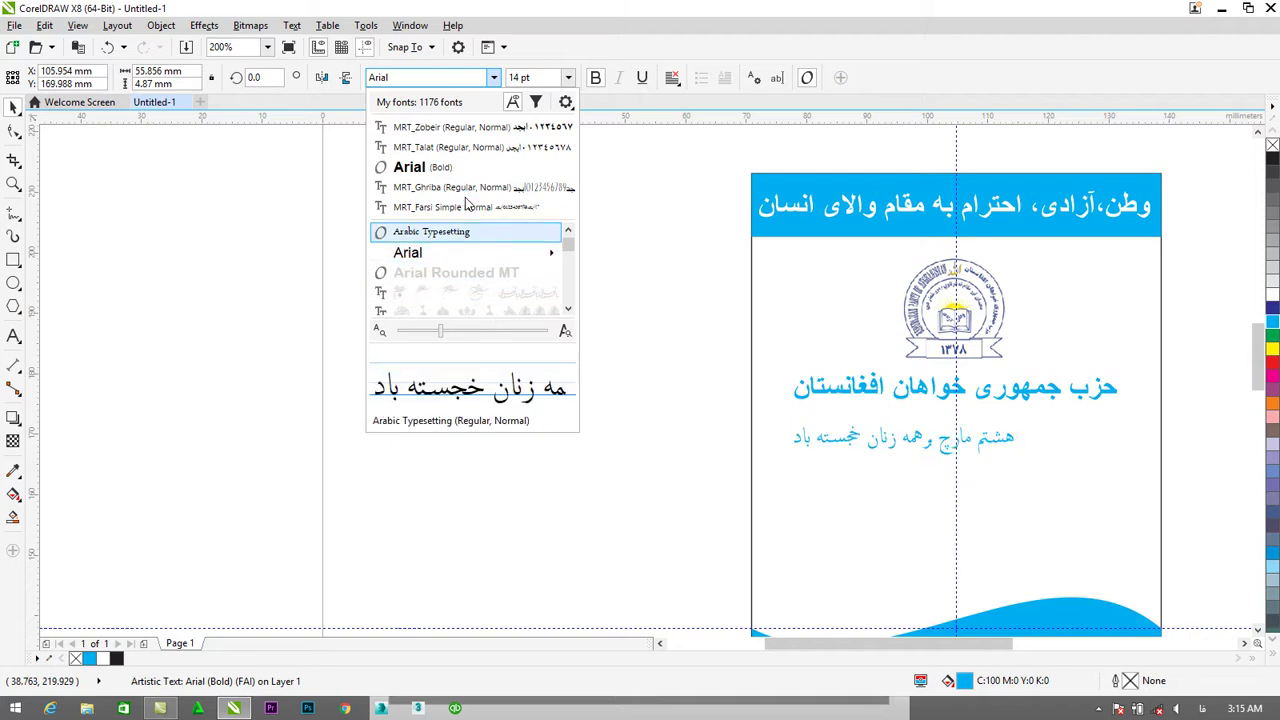
{"action": "key", "text": "Down"}
{"action": "key", "text": "Down"}
{"action": "key", "text": "Down"}
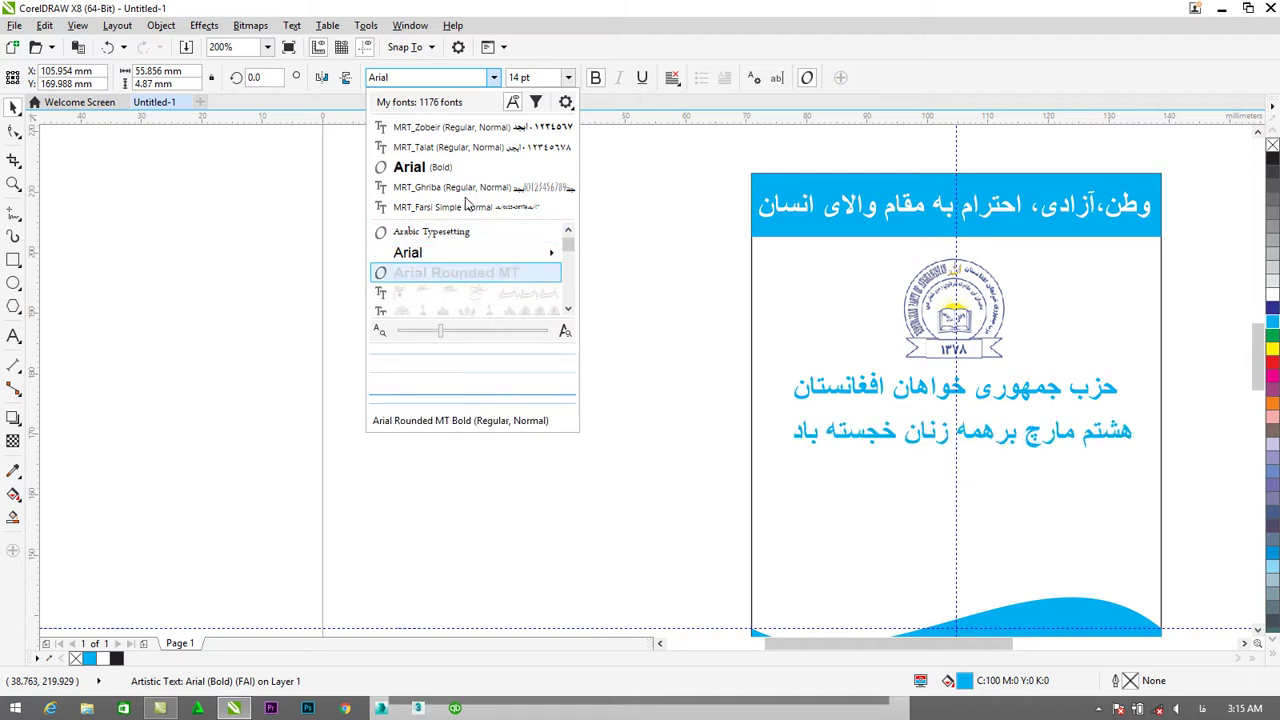
{"action": "key", "text": "Down"}
{"action": "key", "text": "Down"}
{"action": "key", "text": "Down"}
{"action": "key", "text": "Down"}
{"action": "key", "text": "Down"}
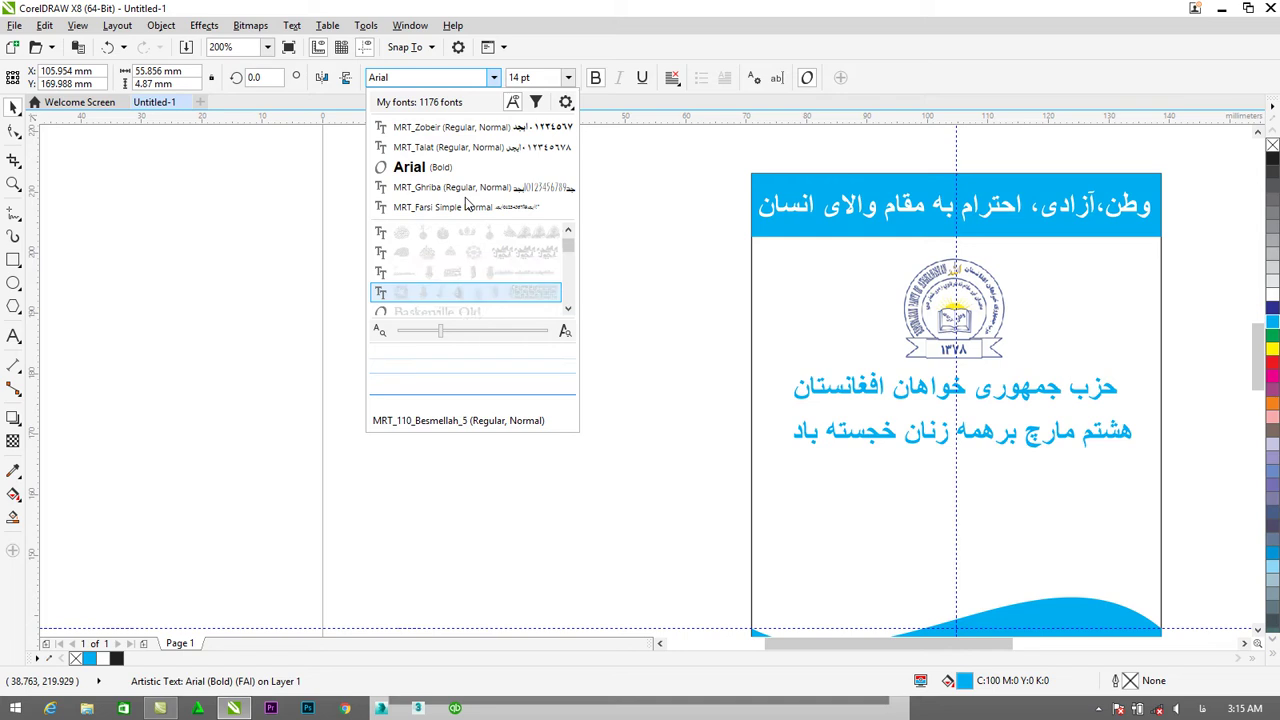
{"action": "key", "text": "Down"}
{"action": "key", "text": "Down"}
{"action": "key", "text": "Down"}
{"action": "key", "text": "Down"}
{"action": "key", "text": "Down"}
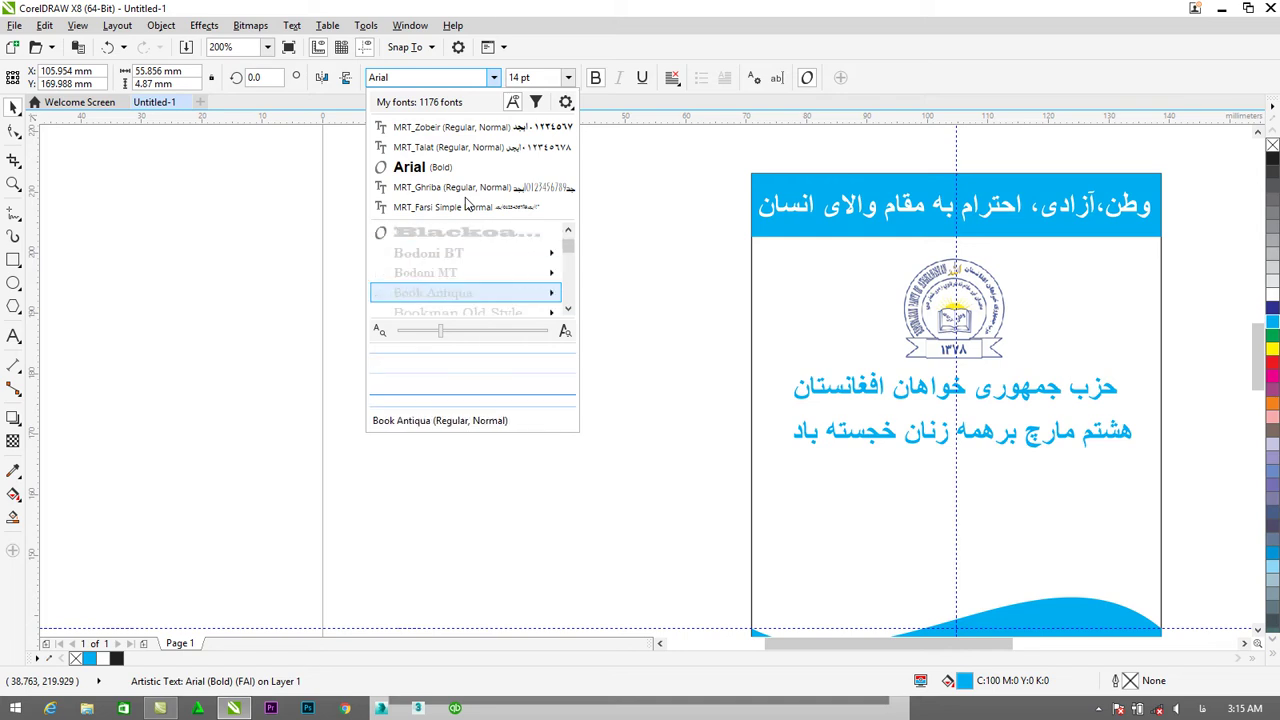
Try MRT_Jarida on the line, then set it in MRT_Kayrawan instead.
{"action": "left_click", "coordinate": [568, 280]}
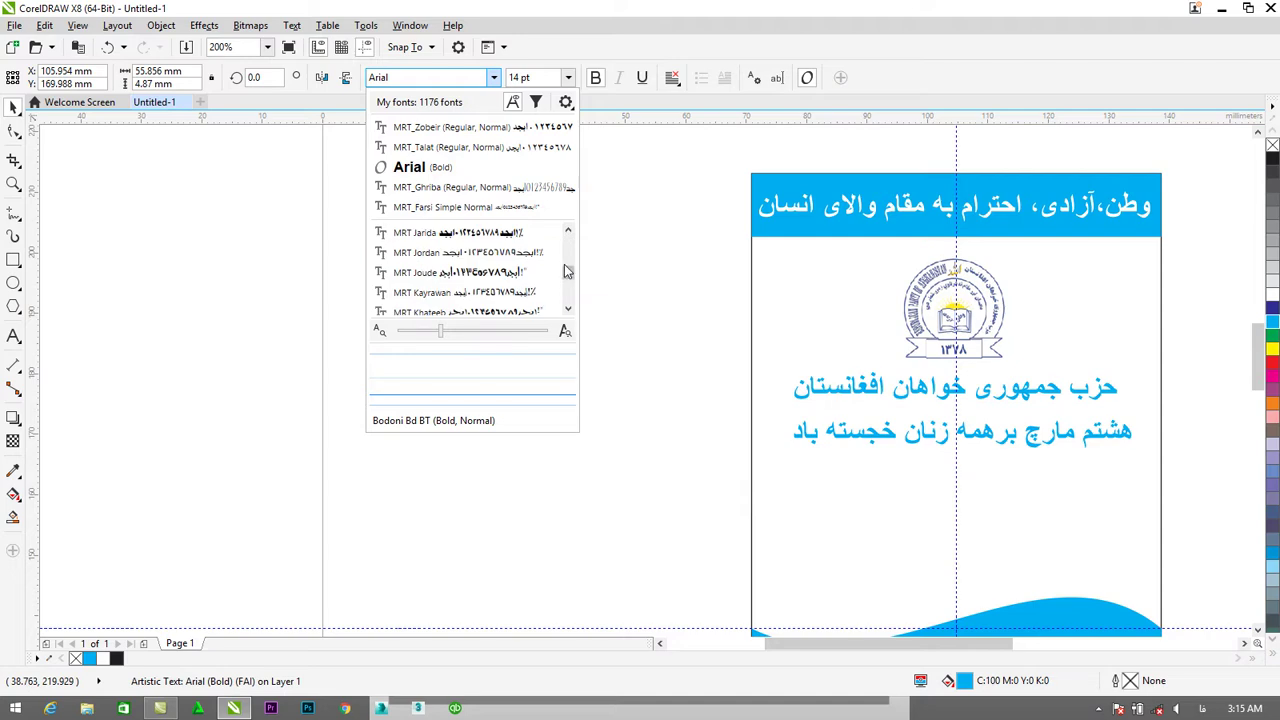
{"action": "left_click", "coordinate": [497, 232]}
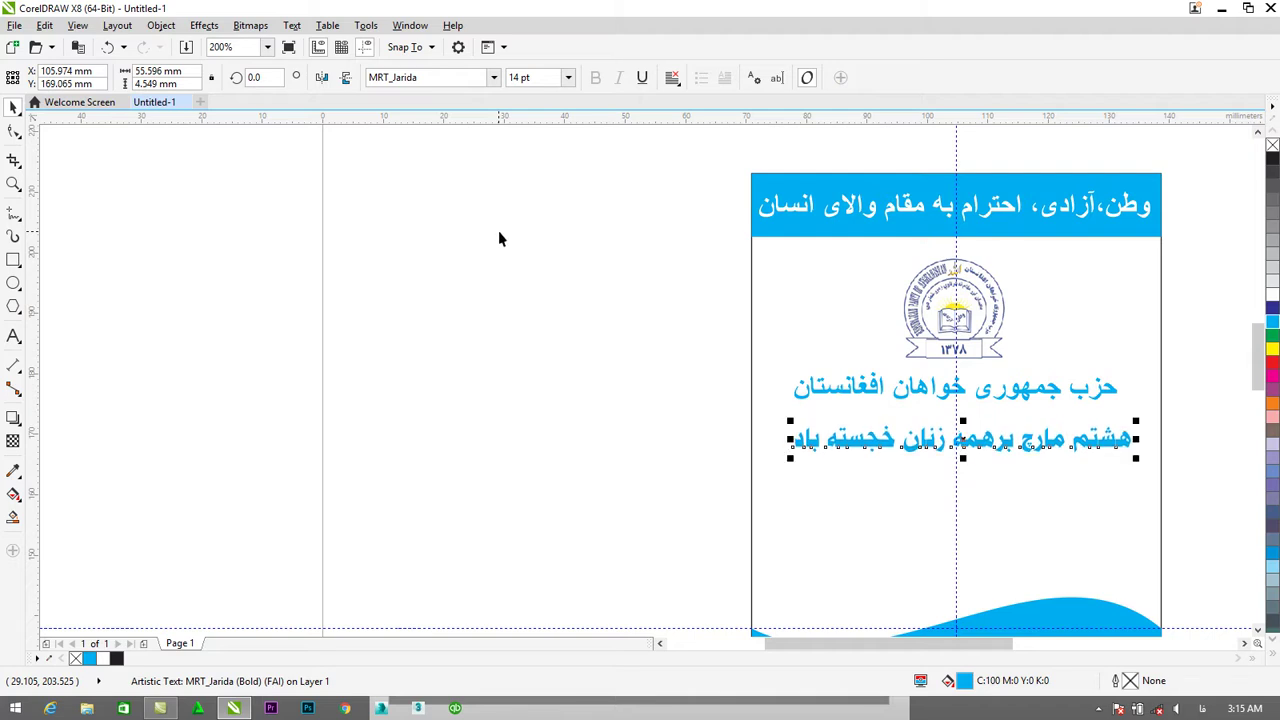
{"action": "left_click", "coordinate": [493, 78]}
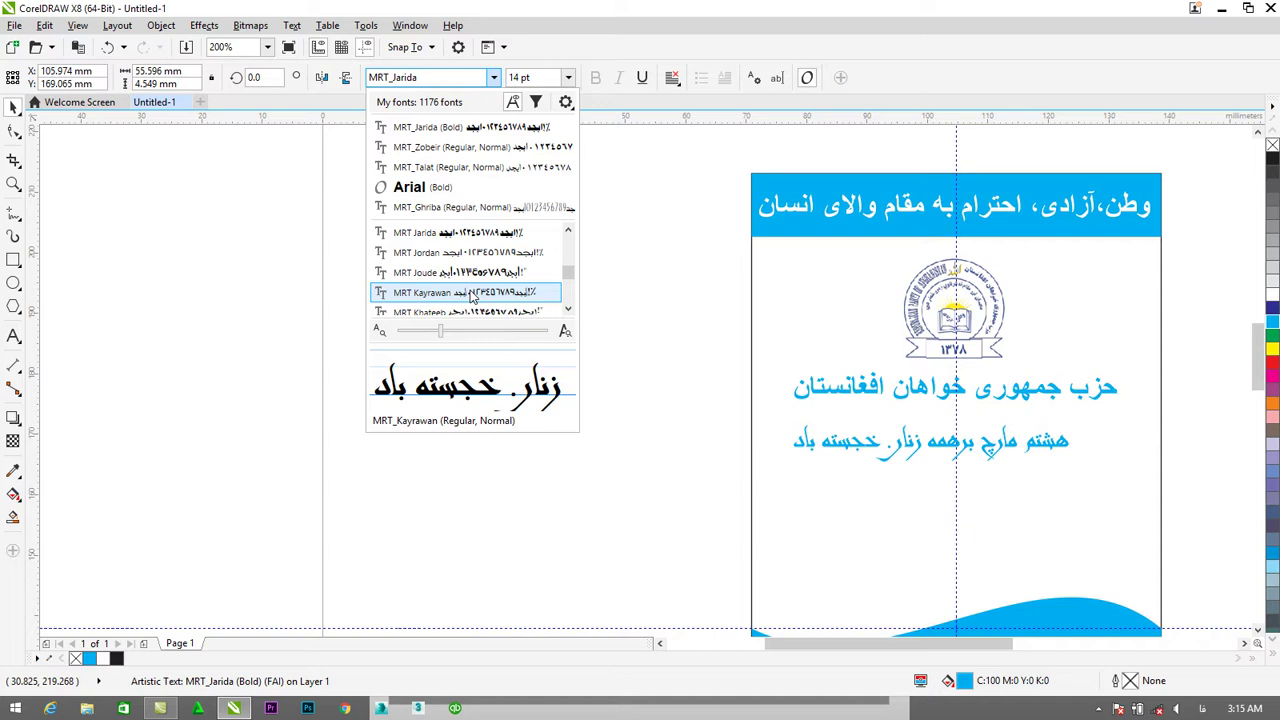
{"action": "left_click", "coordinate": [473, 296]}
{"action": "left_click", "coordinate": [14, 131]}
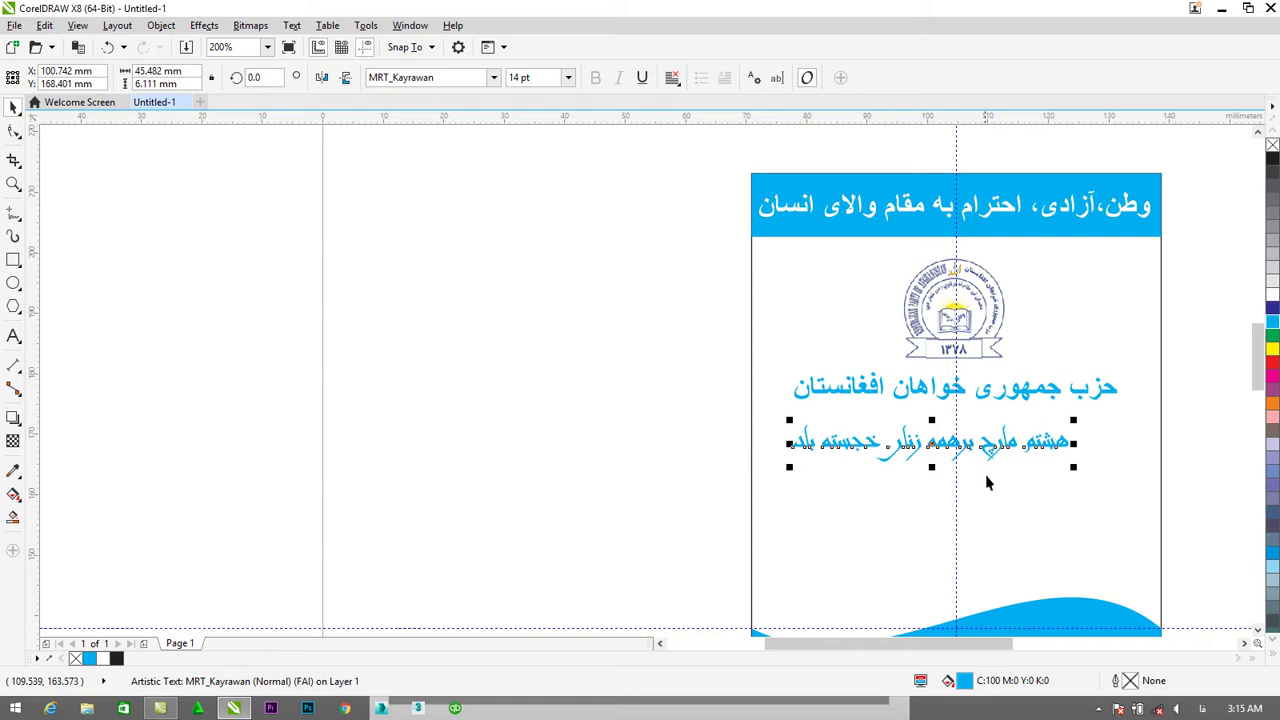
Move the greeting line up just under the cyan heading and colour it dark blue.
{"action": "left_click_drag", "start_coordinate": [987, 447], "coordinate": [1003, 440]}
{"action": "left_click_drag", "start_coordinate": [1018, 495], "coordinate": [1017, 519]}
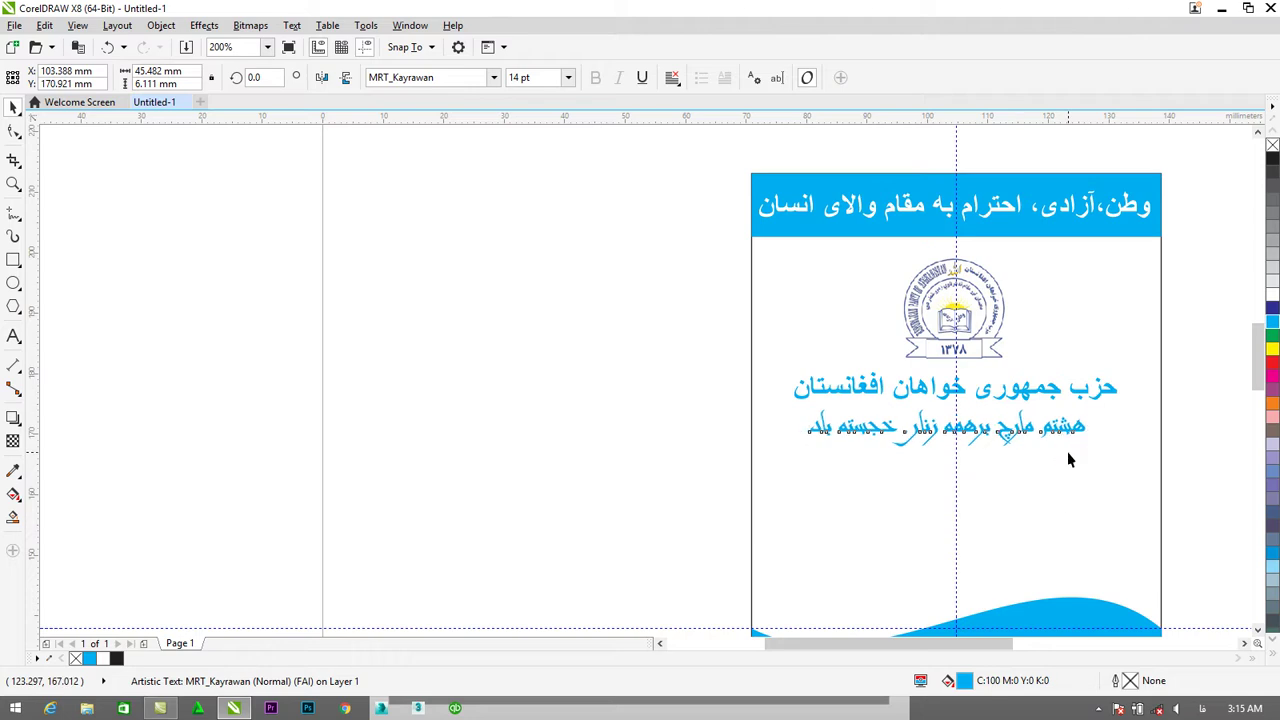
{"action": "left_click", "coordinate": [1271, 309]}
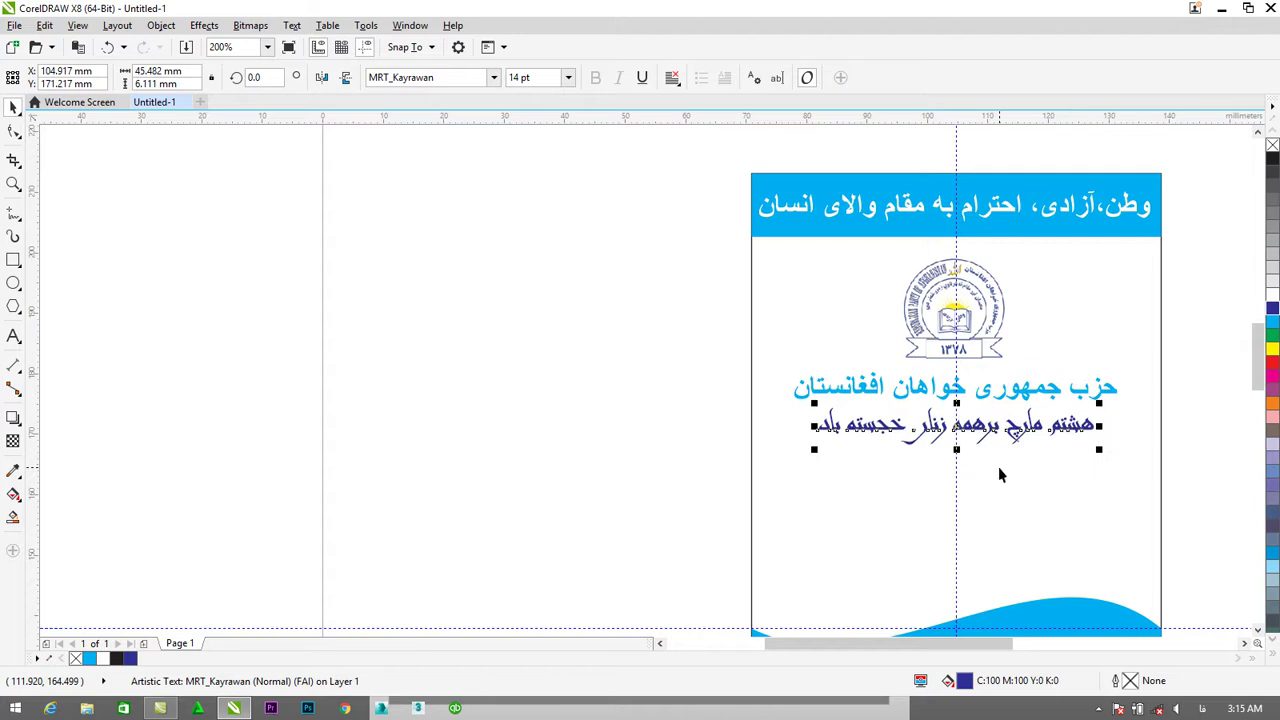
Nudge the cyan party name heading up slightly.
{"action": "left_click", "coordinate": [1043, 389]}
{"action": "key", "text": "Up"}
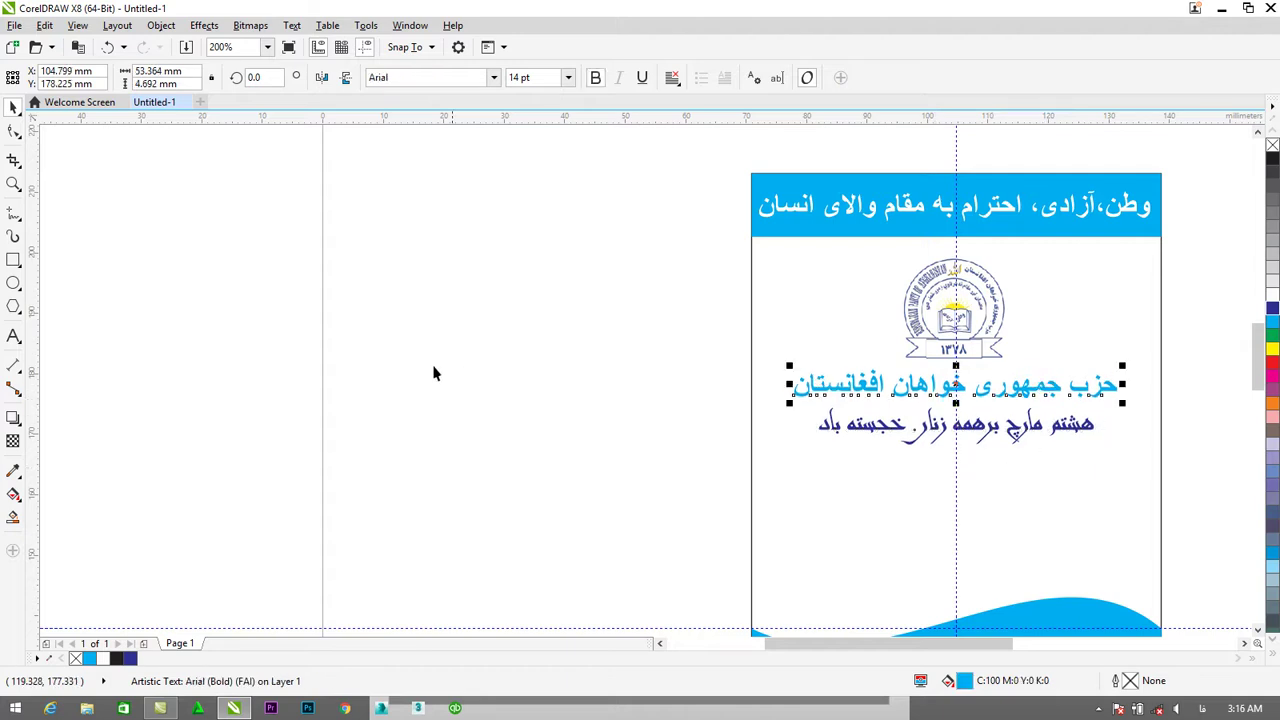
{"action": "left_click", "coordinate": [661, 516]}
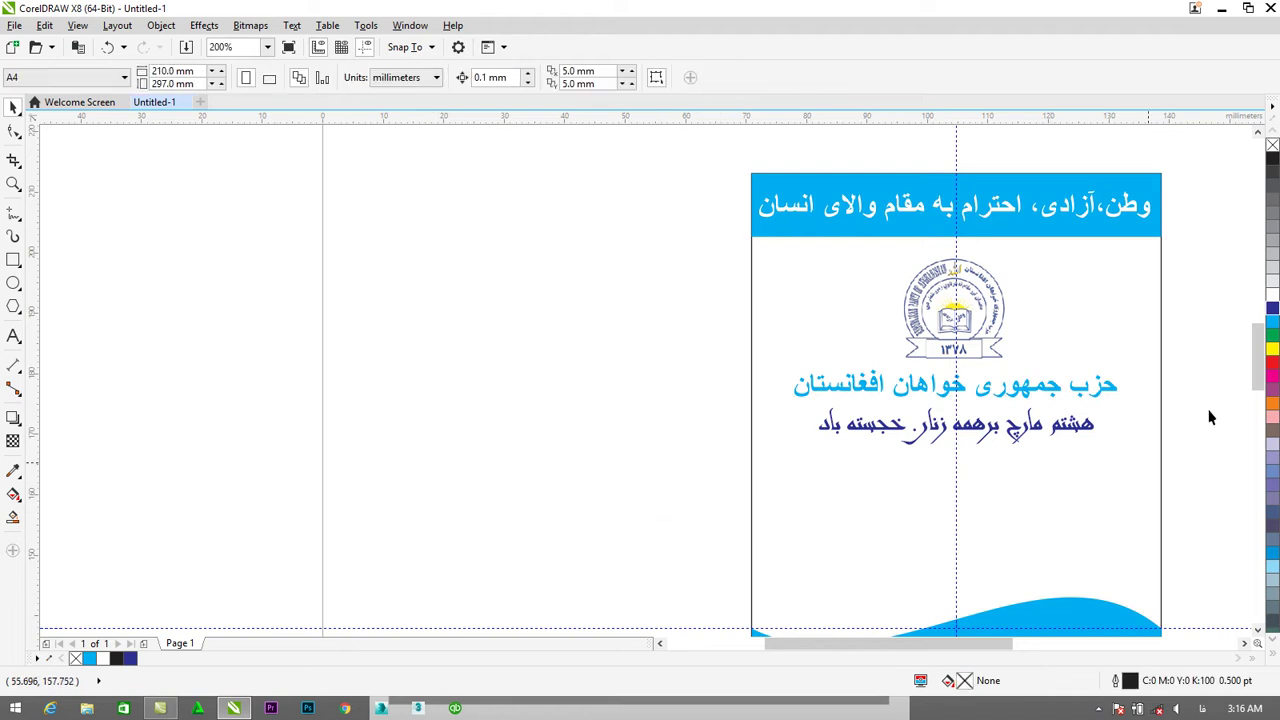
Create a new text line reading 'ID No.' beside the card.
{"action": "left_click_drag", "start_coordinate": [1257, 358], "coordinate": [1257, 374]}
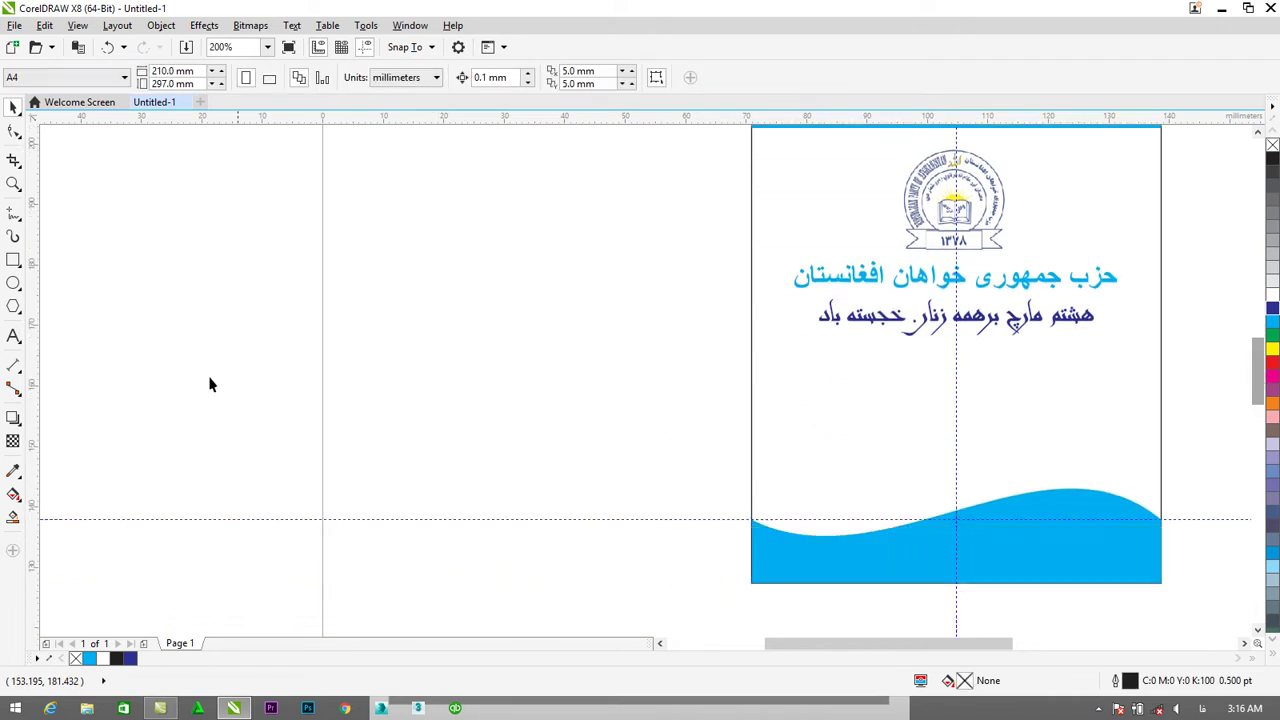
{"action": "left_click", "coordinate": [13, 336]}
{"action": "left_click", "coordinate": [551, 405]}
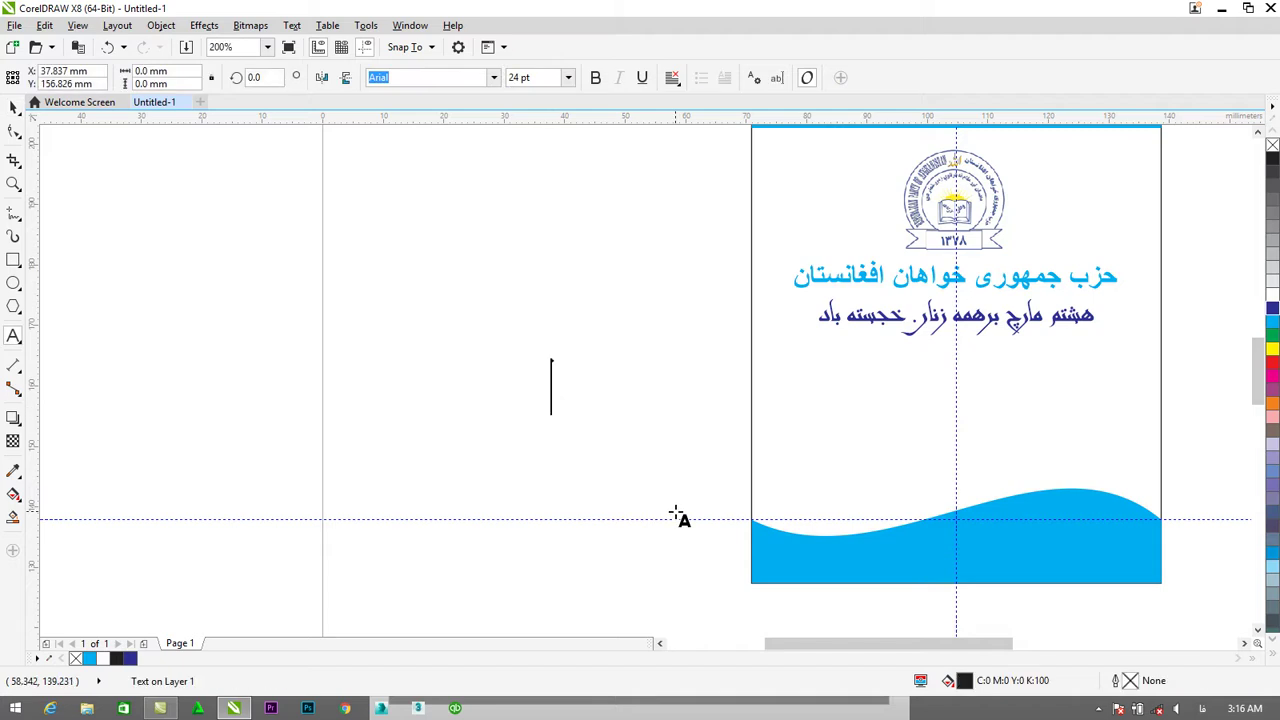
{"action": "type", "text": "id"}
{"action": "key", "text": "BackSpace"}
{"action": "key", "text": "BackSpace"}
{"action": "type", "text": "ID NO"}
{"action": "key", "text": "BackSpace"}
{"action": "type", "text": "o."}
{"action": "key", "text": "Escape"}
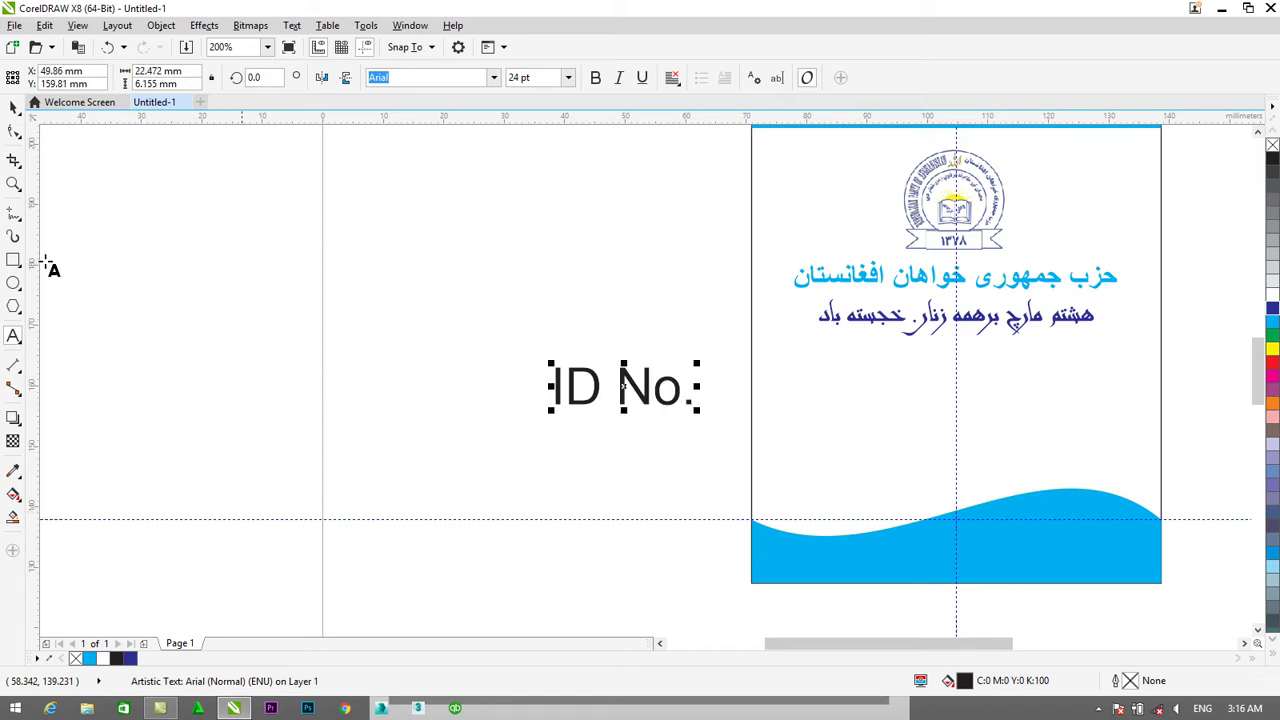
Move 'ID No.' onto the card below the Persian lines and make it bold.
{"action": "key", "text": "ctrl+space"}
{"action": "left_click_drag", "start_coordinate": [660, 401], "coordinate": [903, 389]}
{"action": "left_click", "coordinate": [595, 78]}
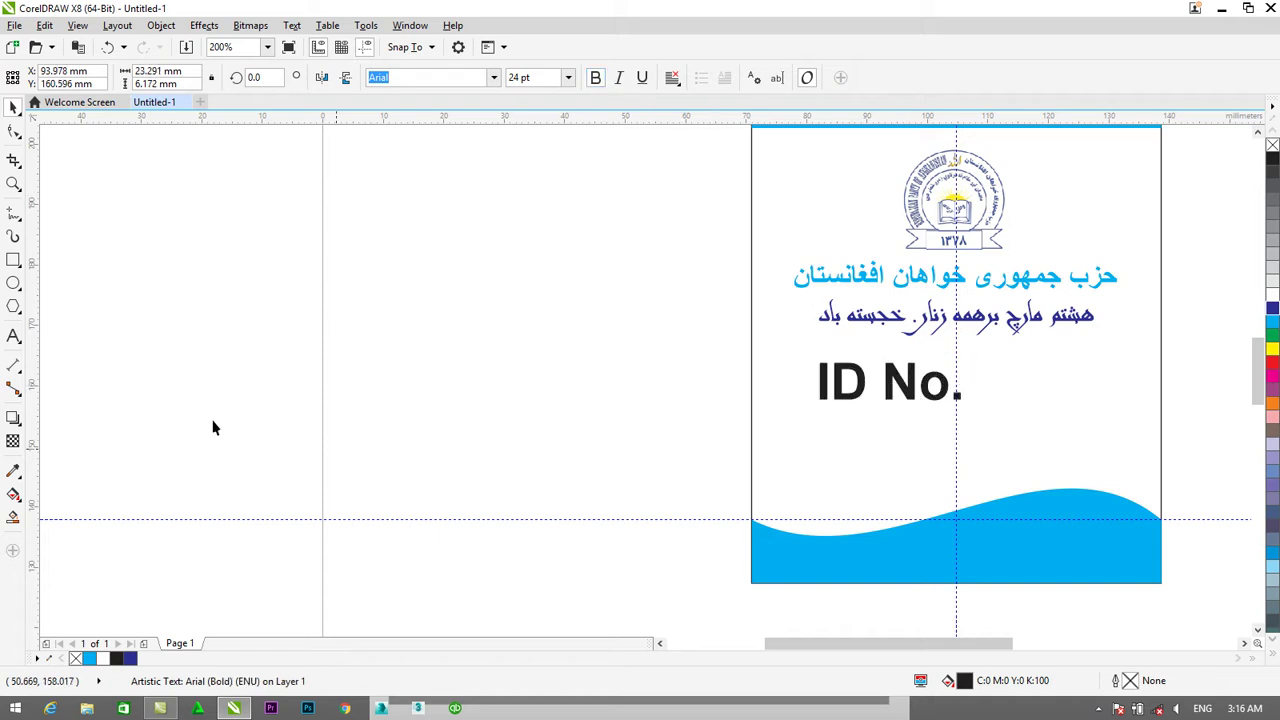
{"action": "left_click", "coordinate": [1013, 348]}
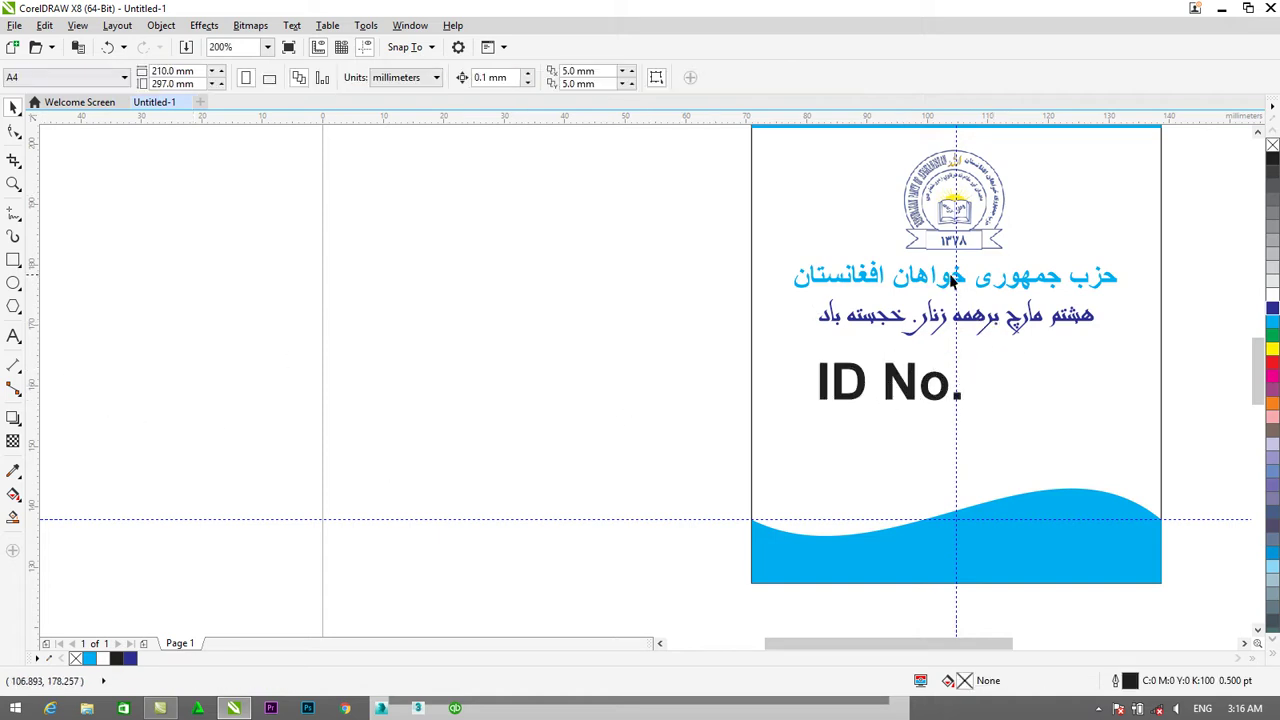
Copy the cyan heading below ID No., resize the copy to 12 pt, and select its text.
{"action": "left_click", "coordinate": [949, 283]}
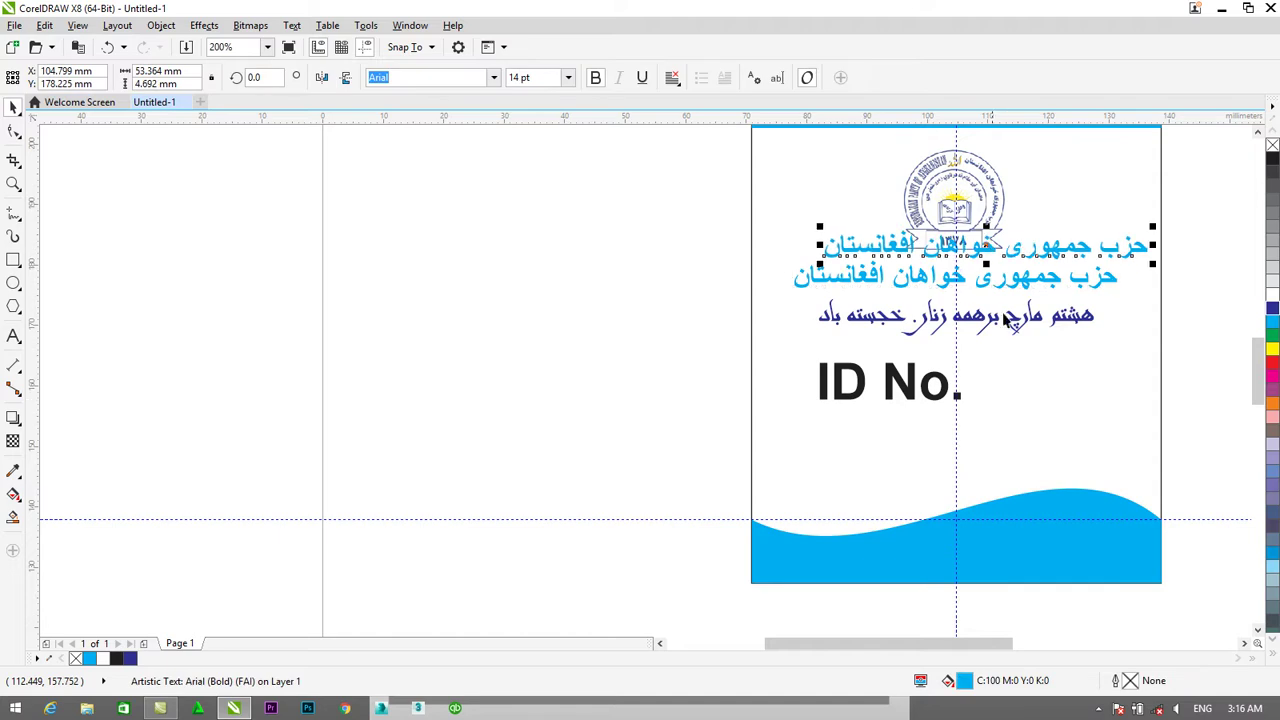
{"action": "left_click", "coordinate": [1010, 395]}
{"action": "left_click_drag", "start_coordinate": [1012, 395], "coordinate": [1026, 438]}
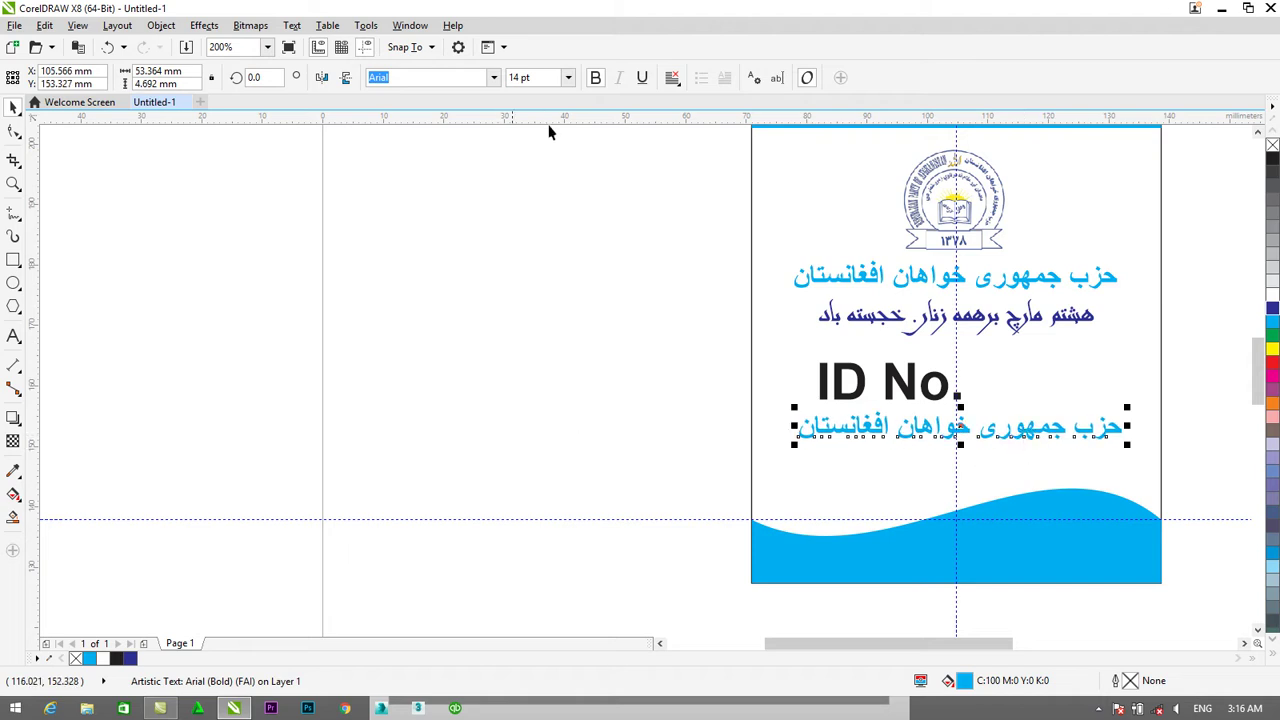
{"action": "left_click", "coordinate": [568, 77]}
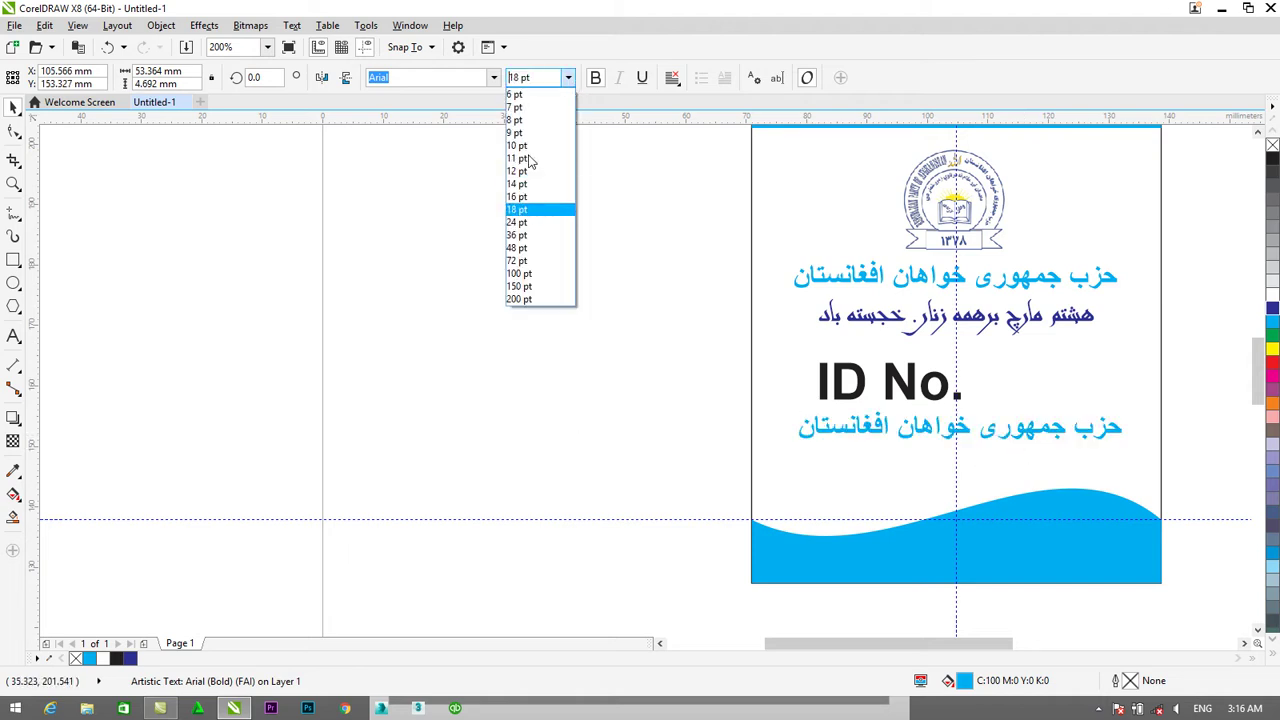
{"action": "left_click", "coordinate": [520, 171]}
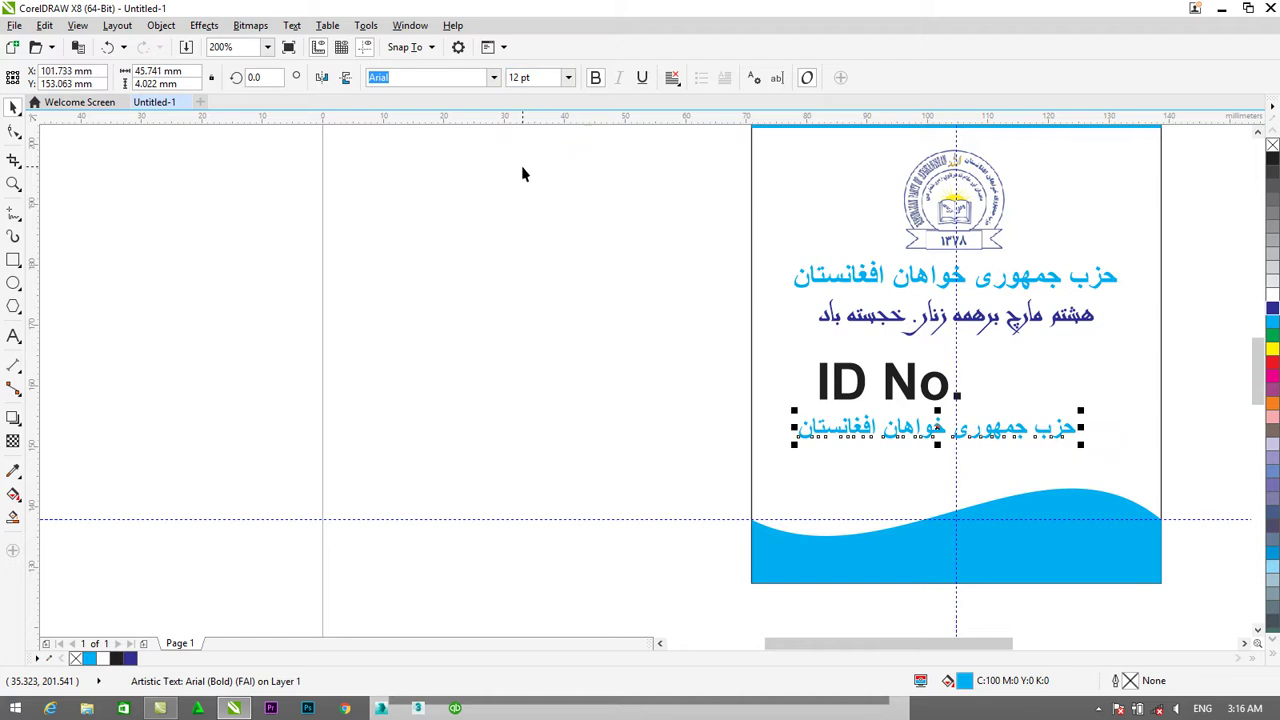
{"action": "left_click", "coordinate": [13, 336]}
{"action": "left_click", "coordinate": [797, 425]}
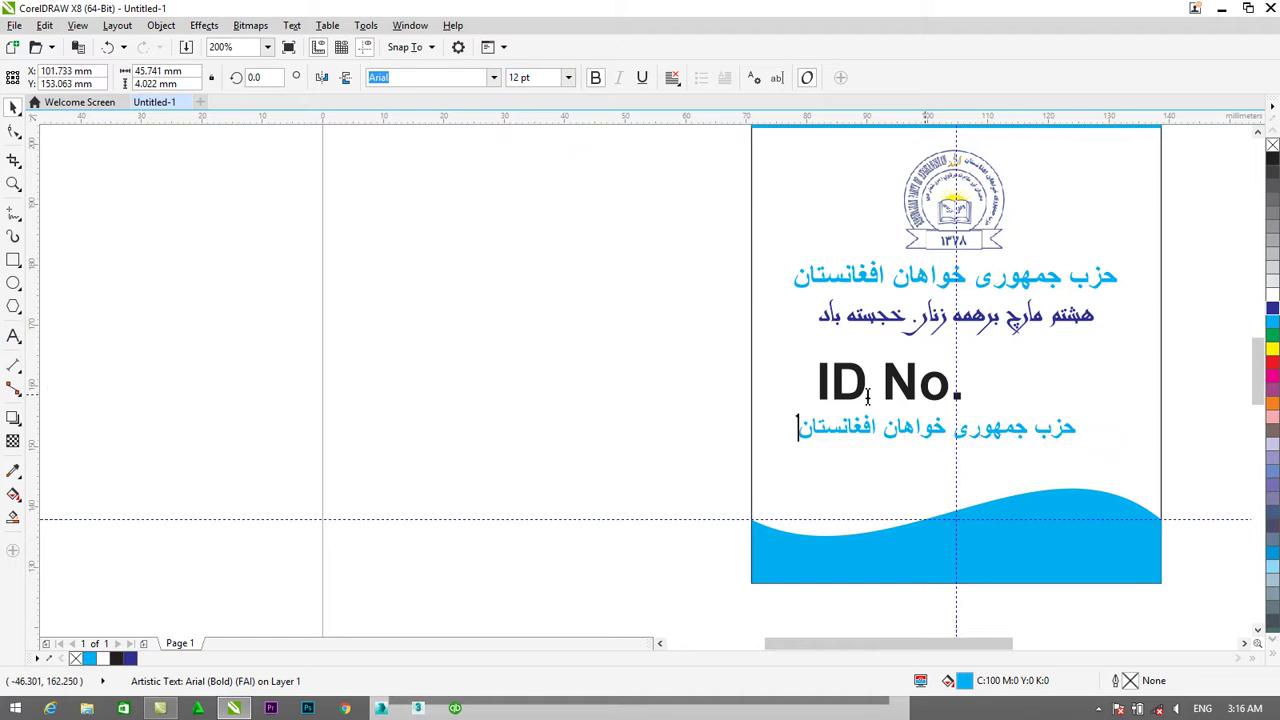
{"action": "left_click_drag", "start_coordinate": [797, 425], "coordinate": [1088, 420]}
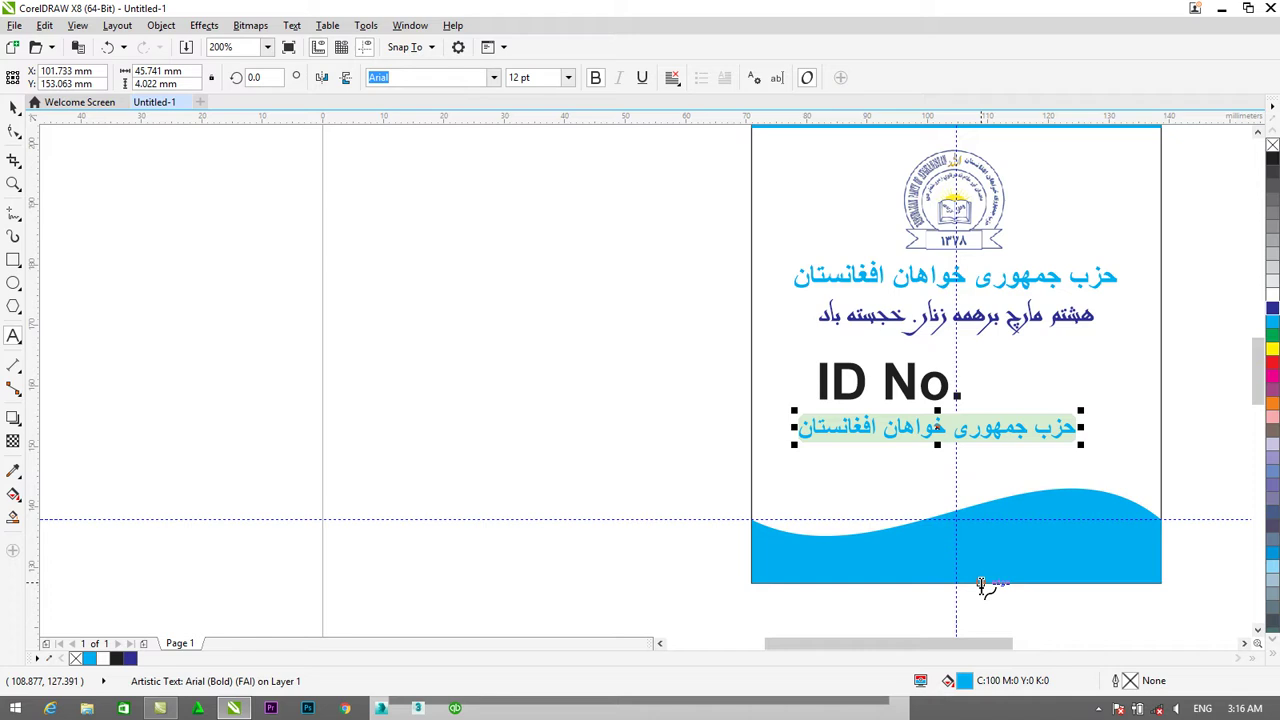
Replace the copied text with مکان: پل آرتل هوتل اسمایی in Persian.
{"action": "key", "text": "BackSpace"}
{"action": "type", "text": "I;"}
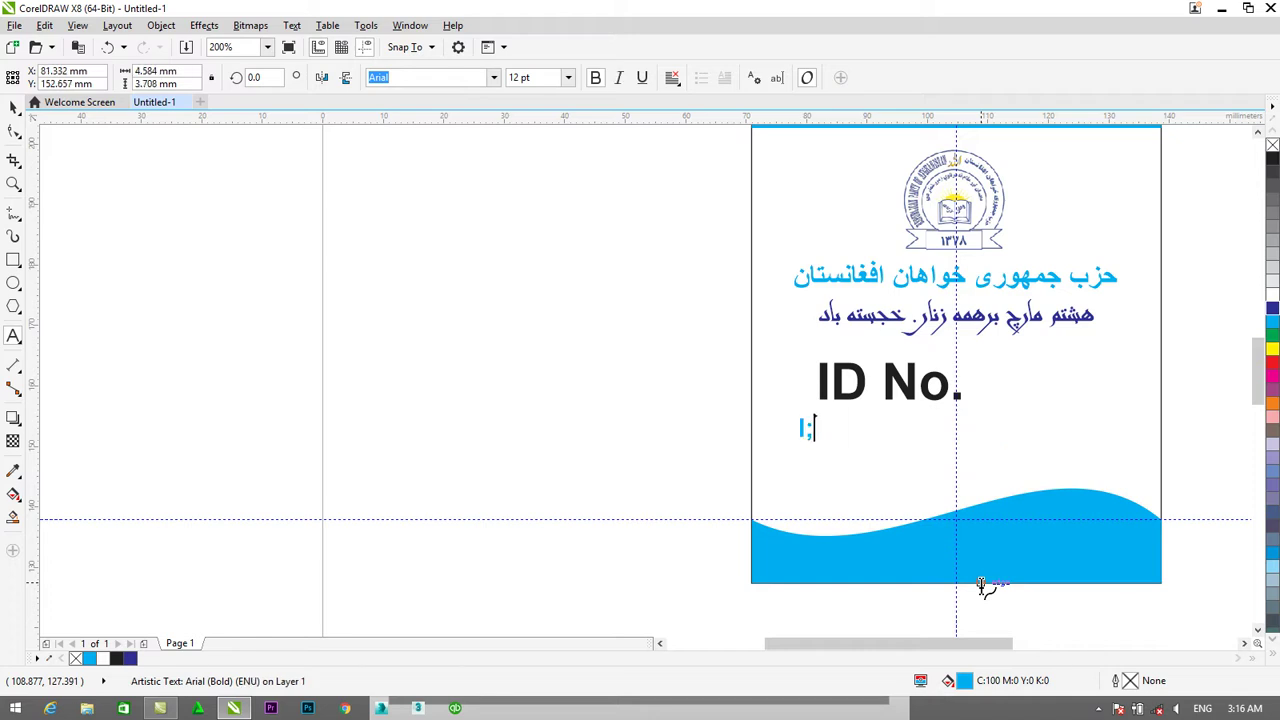
{"action": "key", "text": "alt+shift"}
{"action": "type", "text": "ان:"}
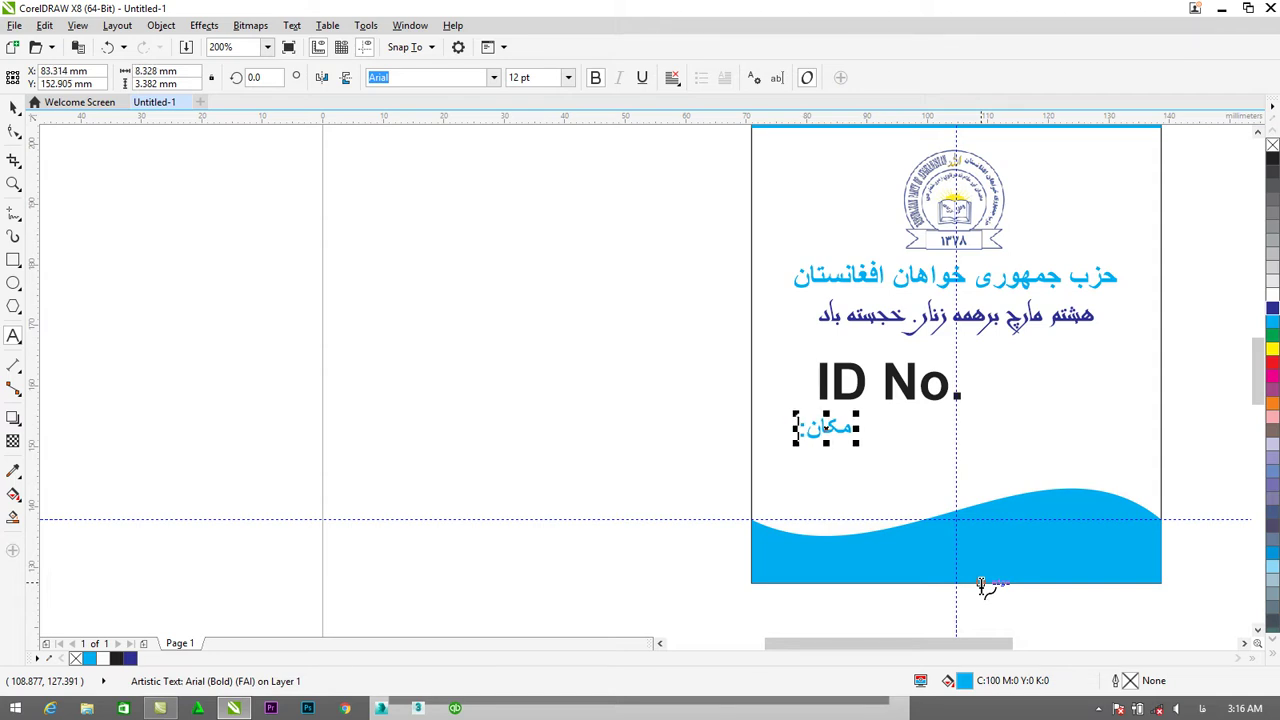
{"action": "type", "text": " پل ا"}
{"action": "type", "text": "رتل"}
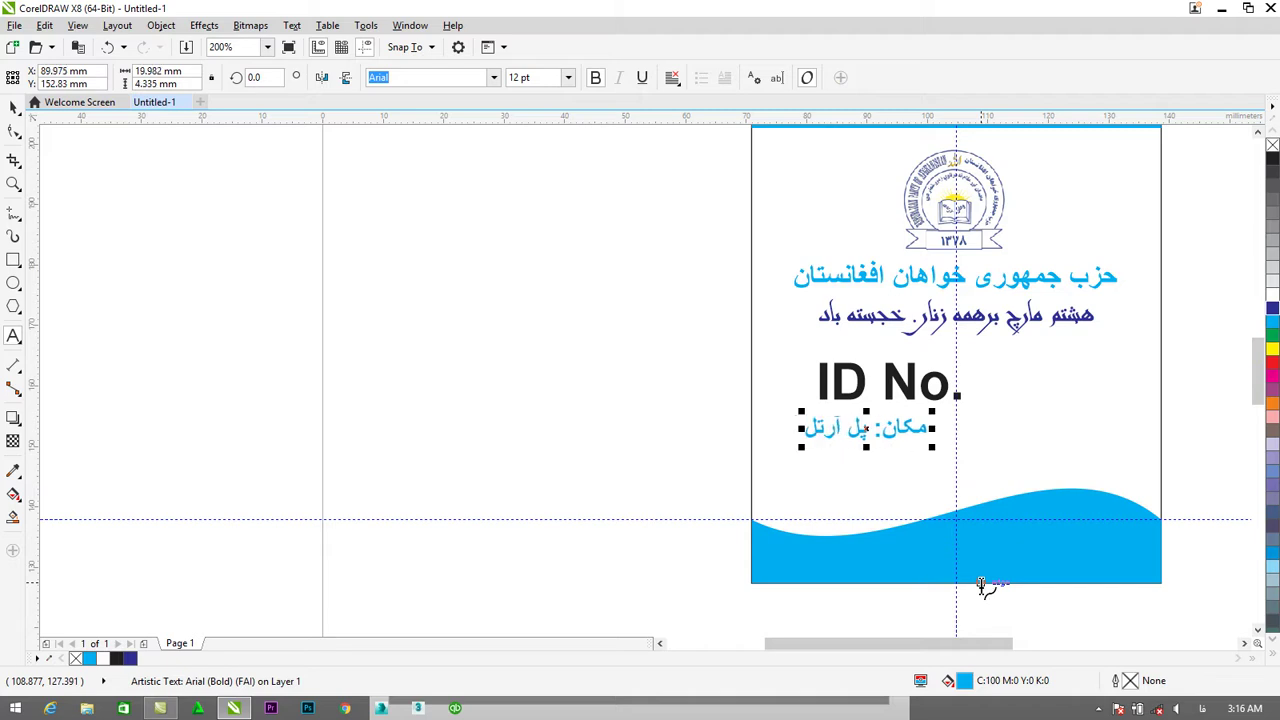
{"action": "type", "text": " هوتل"}
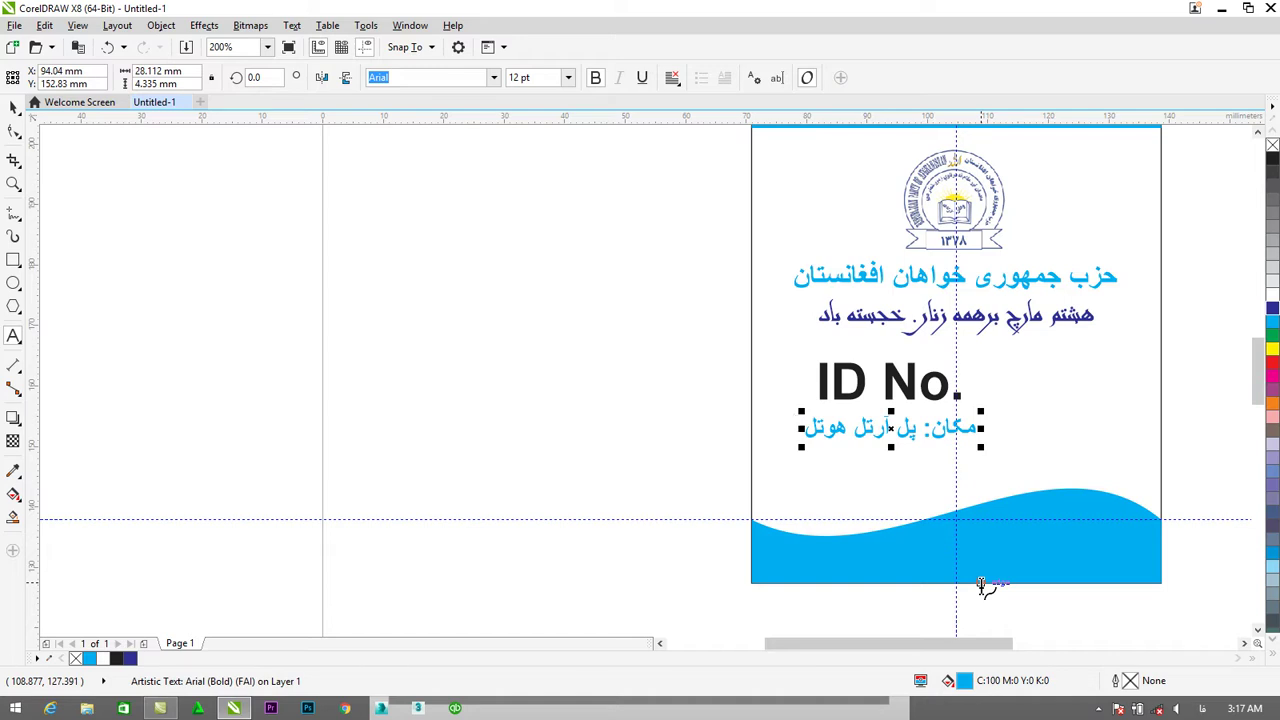
{"action": "type", "text": "اسامی"}
{"action": "key", "text": "BackSpace"}
{"action": "key", "text": "BackSpace"}
{"action": "key", "text": "BackSpace"}
{"action": "key", "text": "BackSpace"}
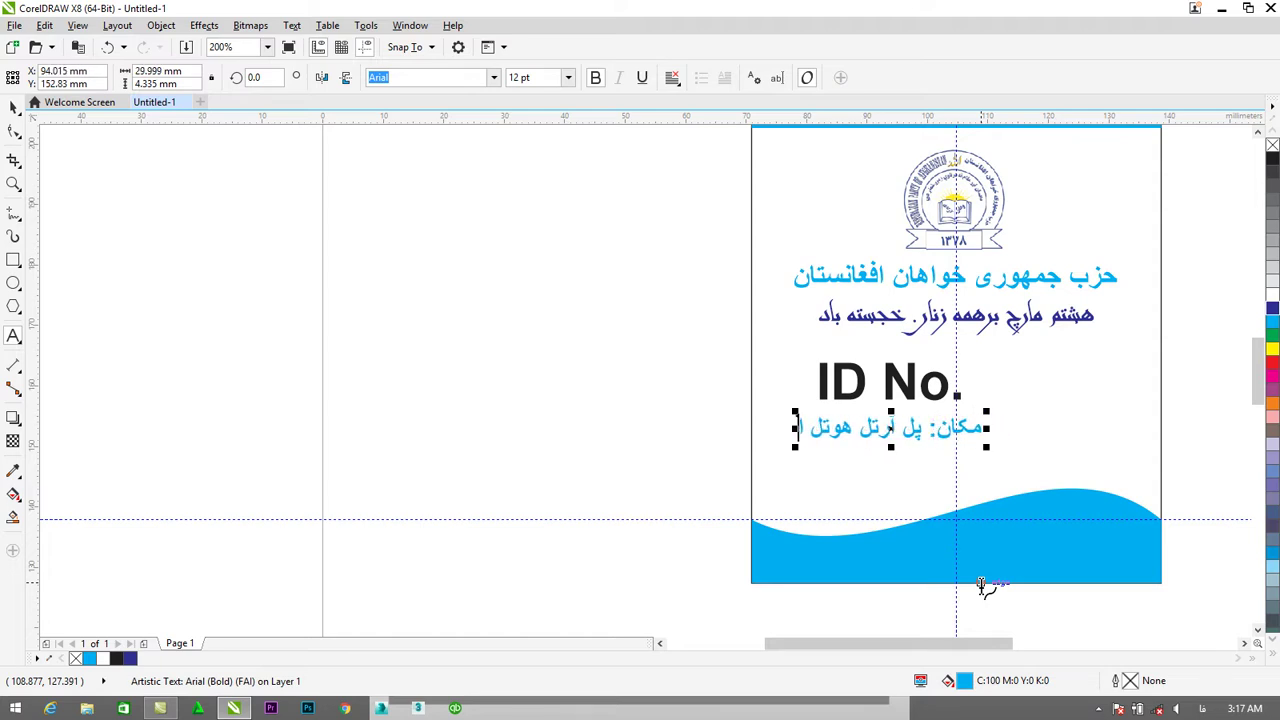
{"action": "type", "text": "سمایی"}
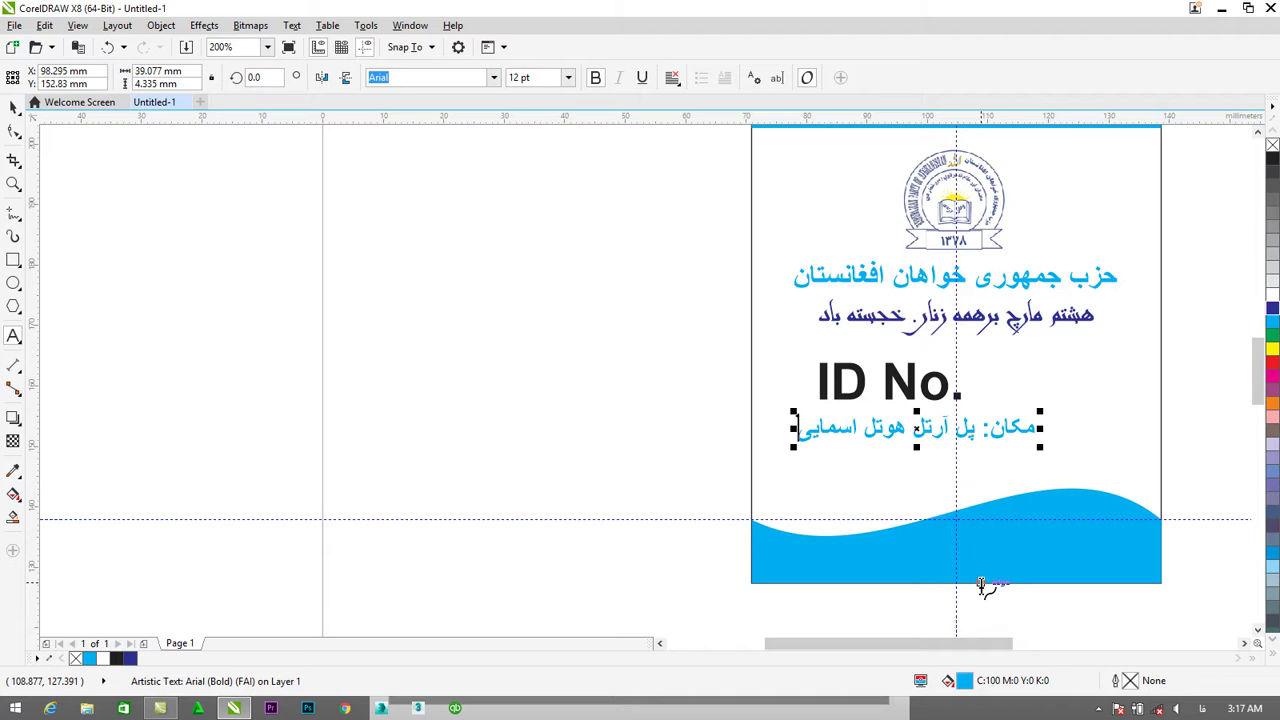
Make the مکان: label black and shift the venue line toward the card's right side.
{"action": "left_click_drag", "start_coordinate": [982, 430], "coordinate": [1040, 428]}
{"action": "left_click", "coordinate": [1273, 162]}
{"action": "left_click", "coordinate": [13, 107]}
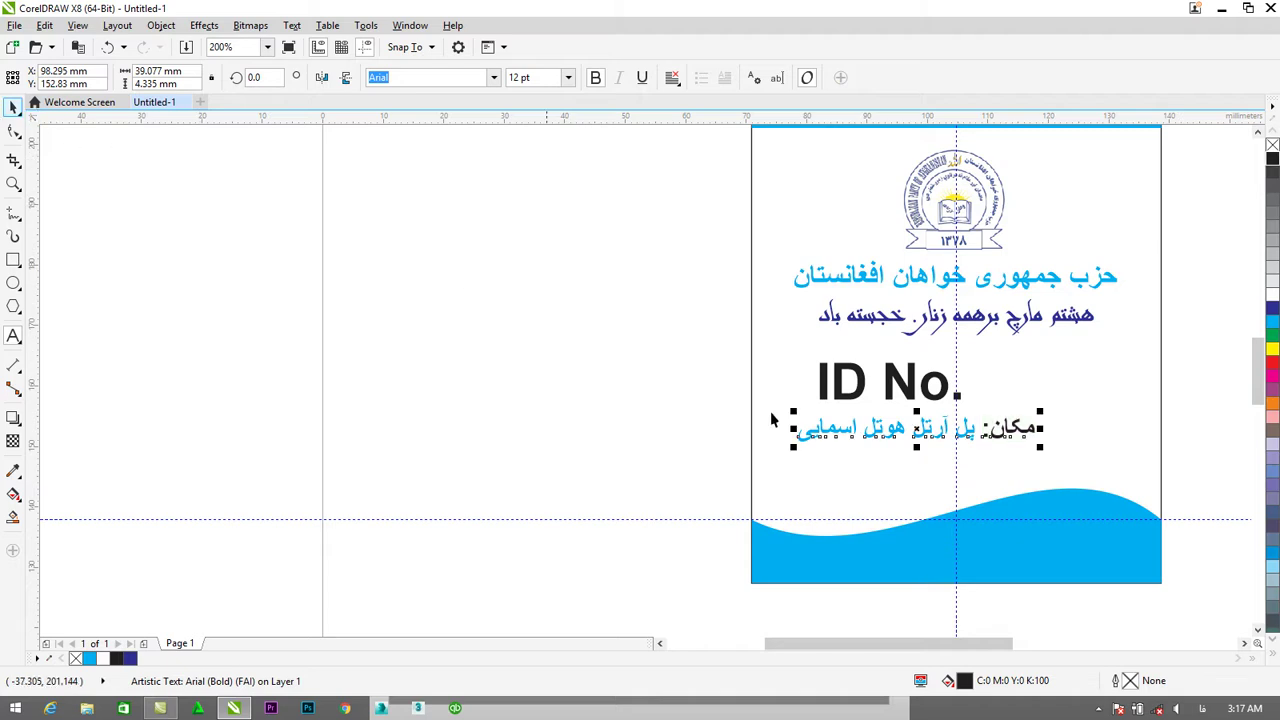
{"action": "left_click_drag", "start_coordinate": [944, 432], "coordinate": [1020, 455]}
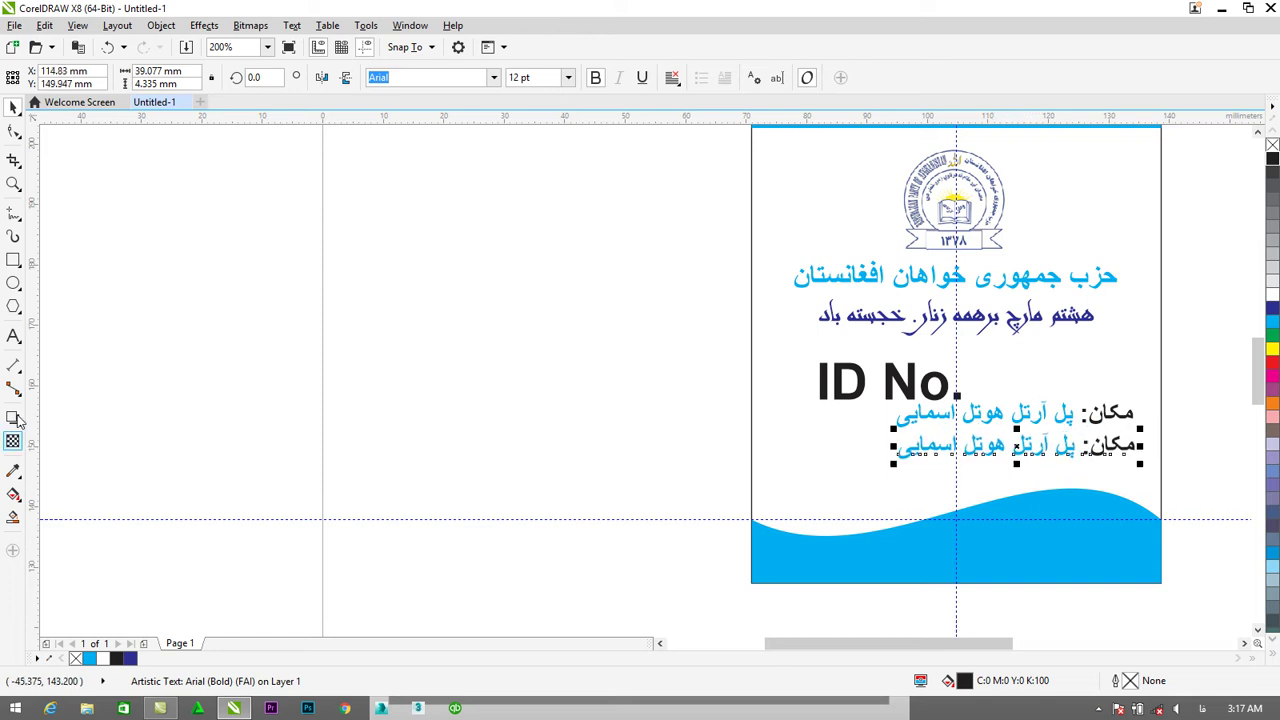
Retype the duplicate line as زمان: یوم پنجشنبه ساعت ۱ بعد از ظهر and shift it slightly left.
{"action": "double_click", "coordinate": [1130, 444]}
{"action": "left_click_drag", "start_coordinate": [1094, 445], "coordinate": [1132, 444]}
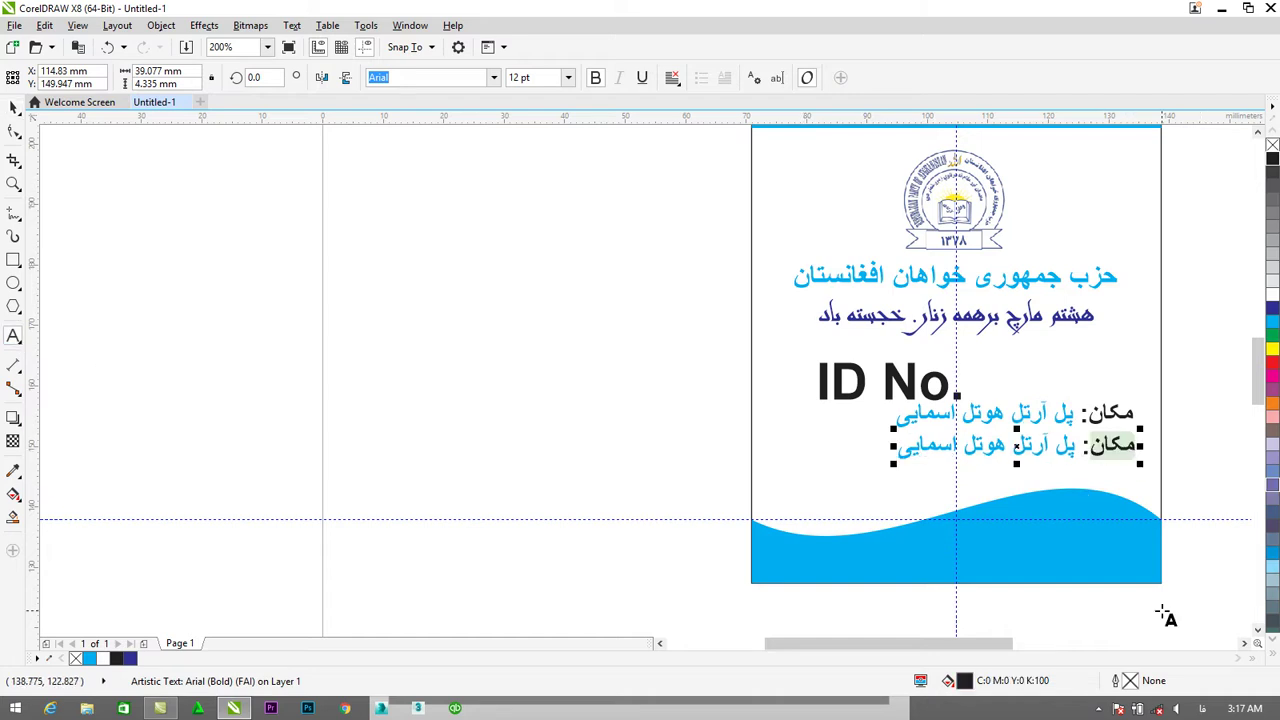
{"action": "type", "text": "زمان"}
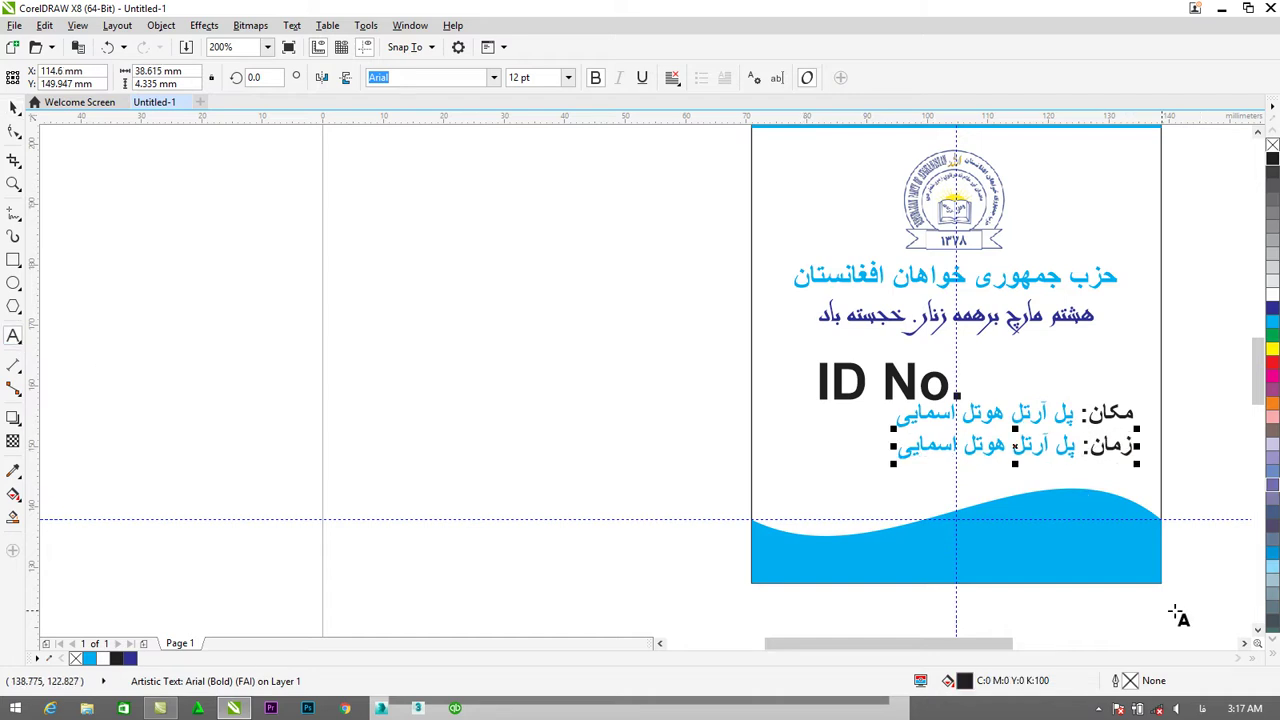
{"action": "left_click_drag", "start_coordinate": [1076, 445], "coordinate": [914, 440]}
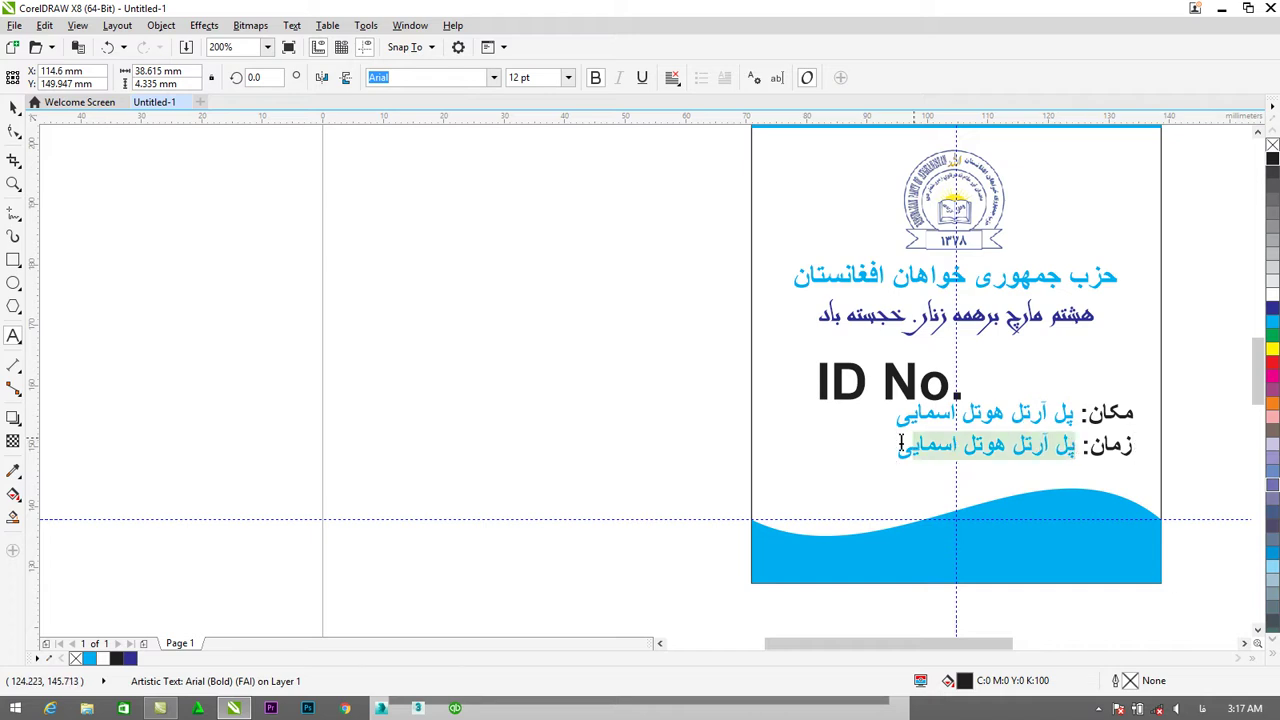
{"action": "type", "text": "یوم"}
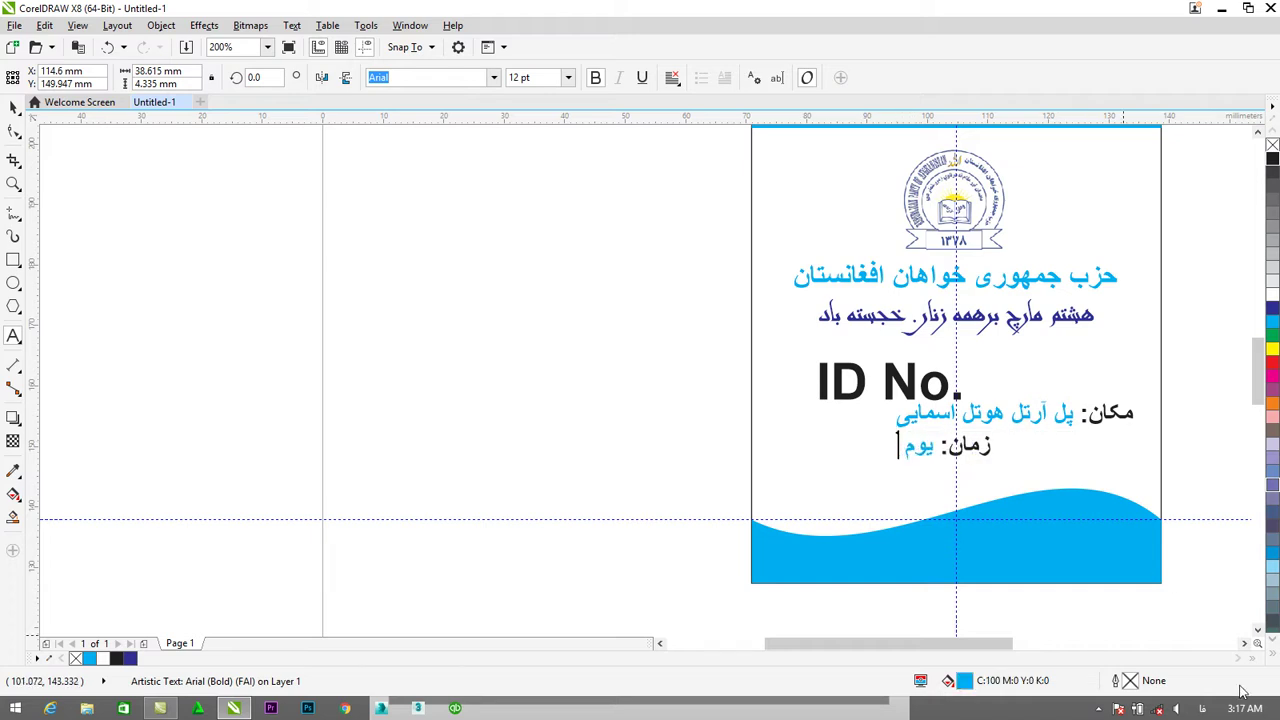
{"action": "type", "text": " پنجشنبه ساعت ۱ بعد"}
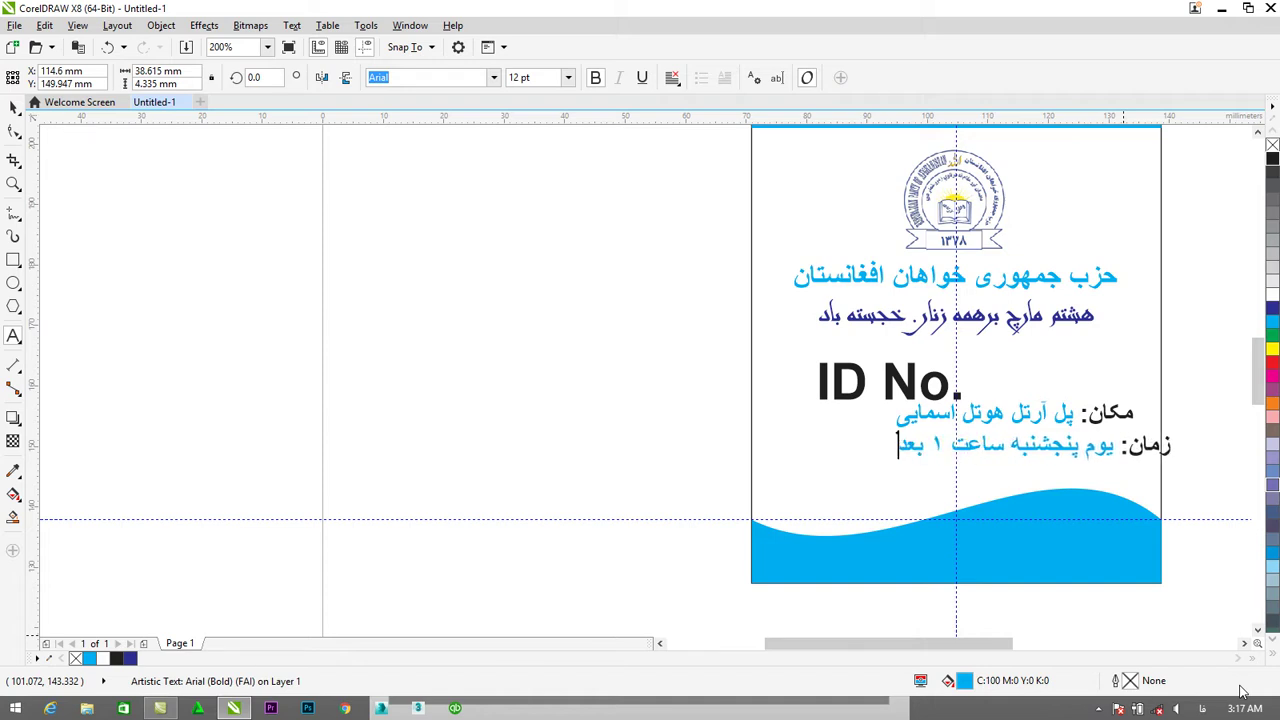
{"action": "type", "text": " از ظهر"}
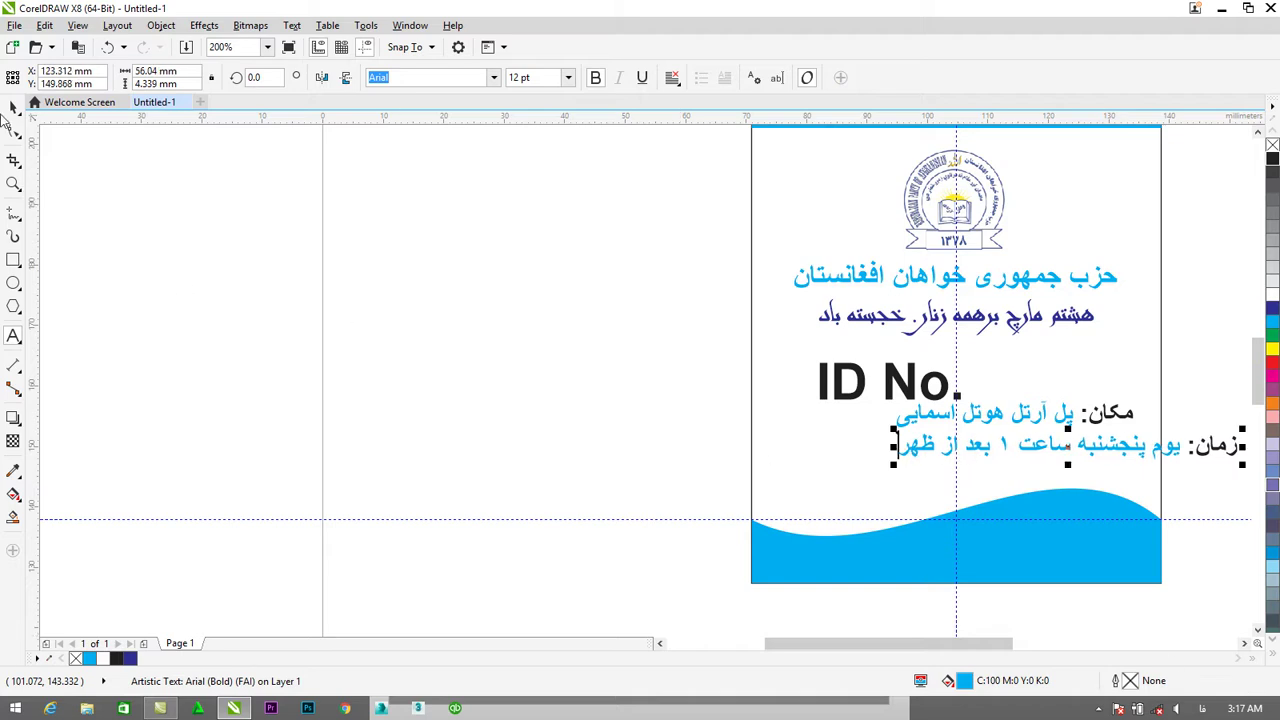
{"action": "left_click_drag", "start_coordinate": [893, 446], "coordinate": [1097, 450]}
{"action": "key", "text": "Escape"}
{"action": "left_click_drag", "start_coordinate": [1007, 457], "coordinate": [991, 458]}
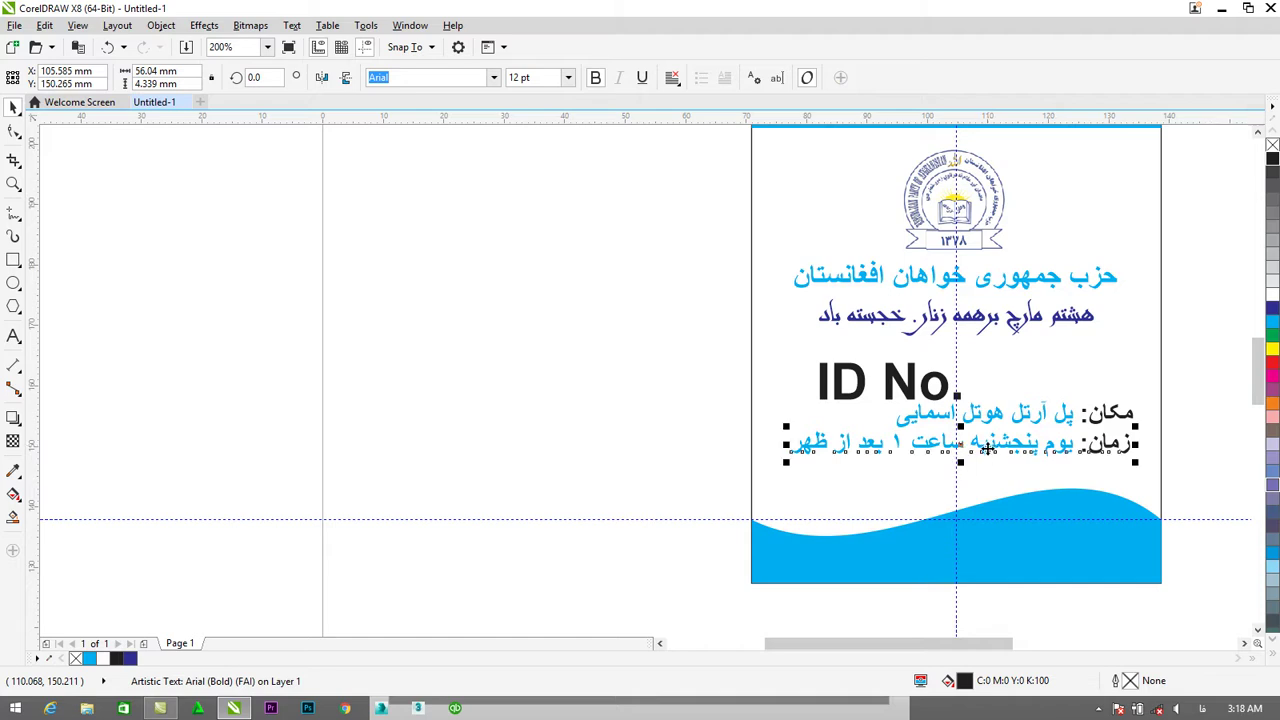
{"action": "left_click", "coordinate": [1004, 416], "text": "shift"}
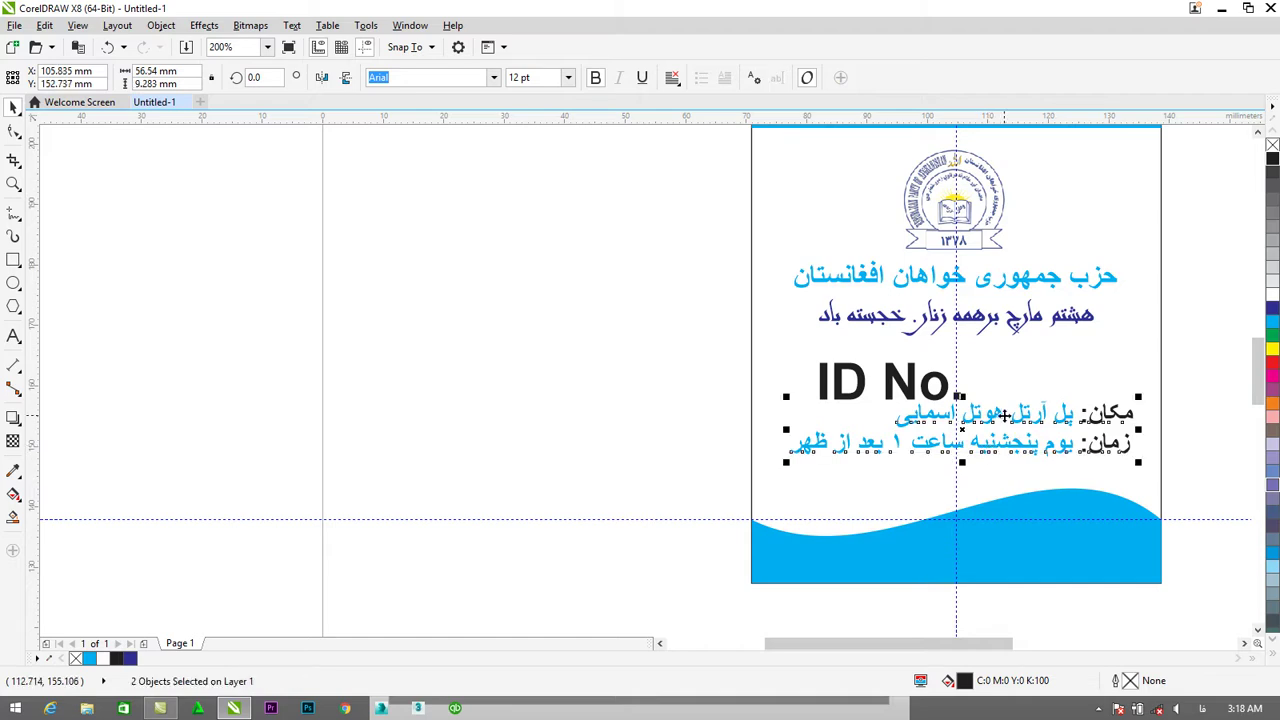
Set both info lines to 9 pt and move them beside ID No.
{"action": "left_click", "coordinate": [568, 77]}
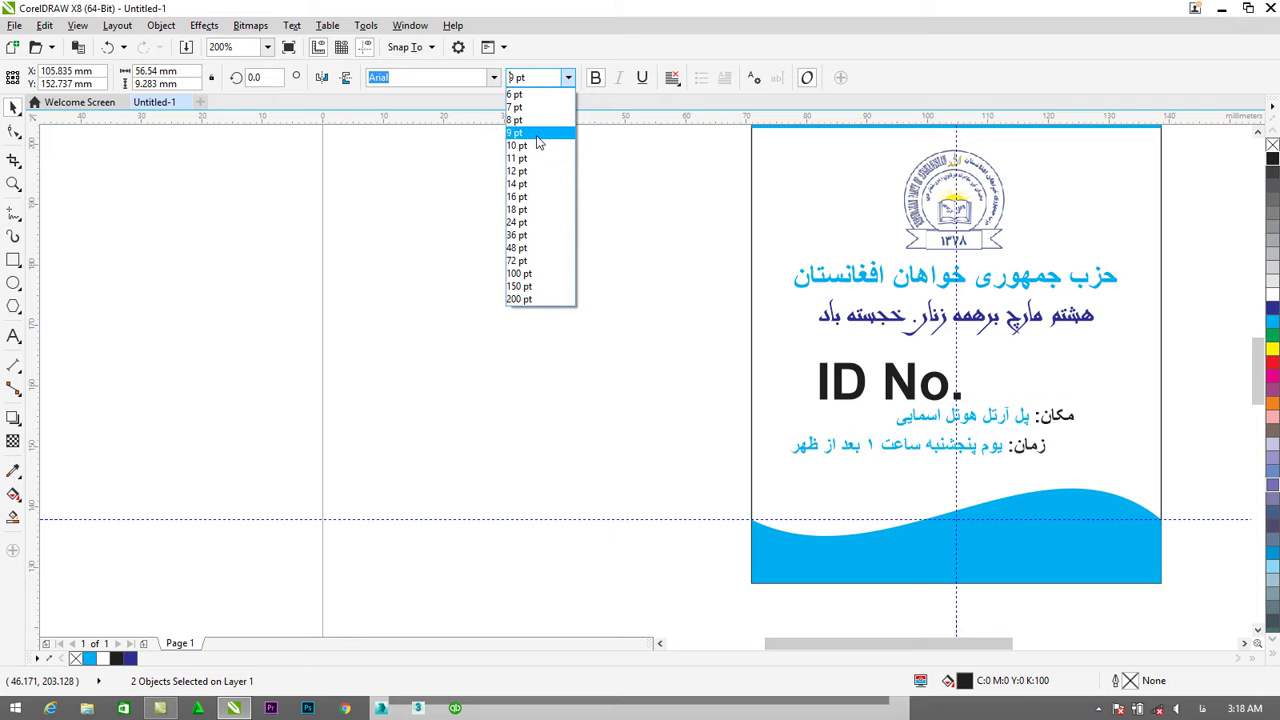
{"action": "left_click", "coordinate": [537, 134]}
{"action": "left_click_drag", "start_coordinate": [1000, 446], "coordinate": [1082, 480]}
{"action": "left_click", "coordinate": [1089, 446]}
Change the third line's label to تماس: and replace the time with the contact phone number.
{"action": "left_click", "coordinate": [13, 336]}
{"action": "left_click", "coordinate": [878, 466]}
{"action": "left_click_drag", "start_coordinate": [1107, 466], "coordinate": [1135, 466]}
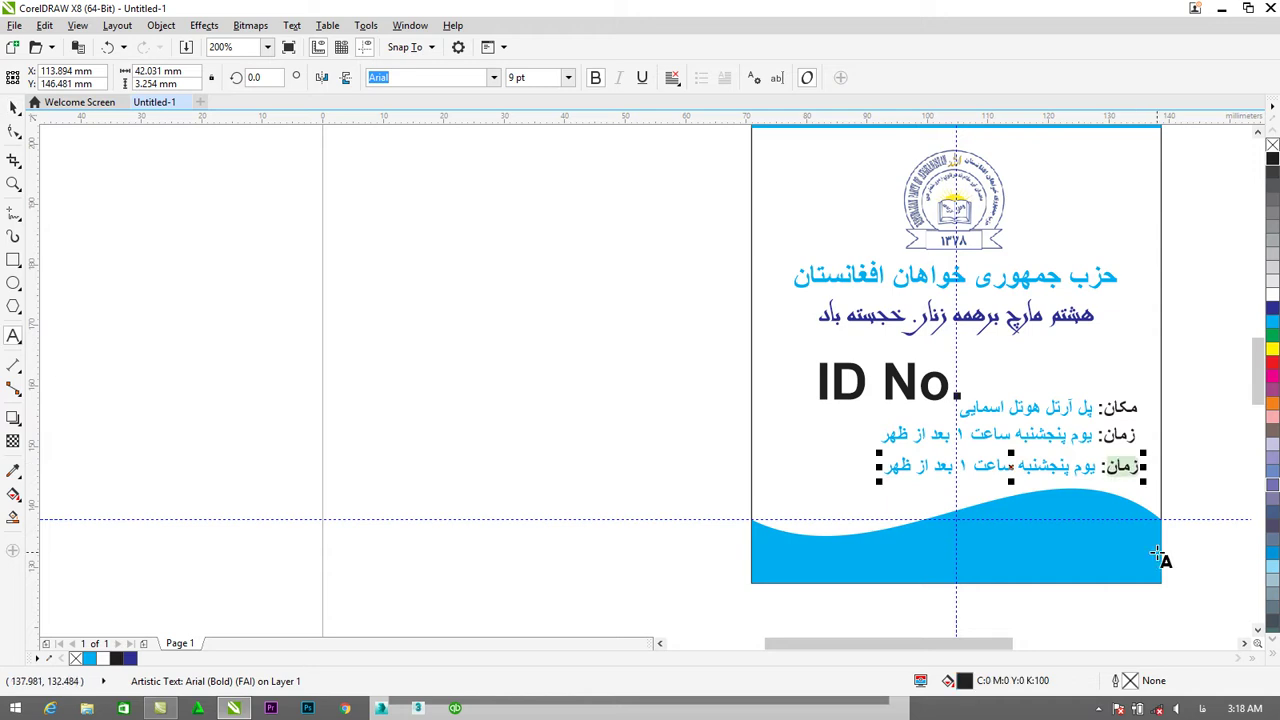
{"action": "type", "text": "تماس"}
{"action": "left_click", "coordinate": [1101, 470]}
{"action": "left_click_drag", "start_coordinate": [1095, 475], "coordinate": [872, 472]}
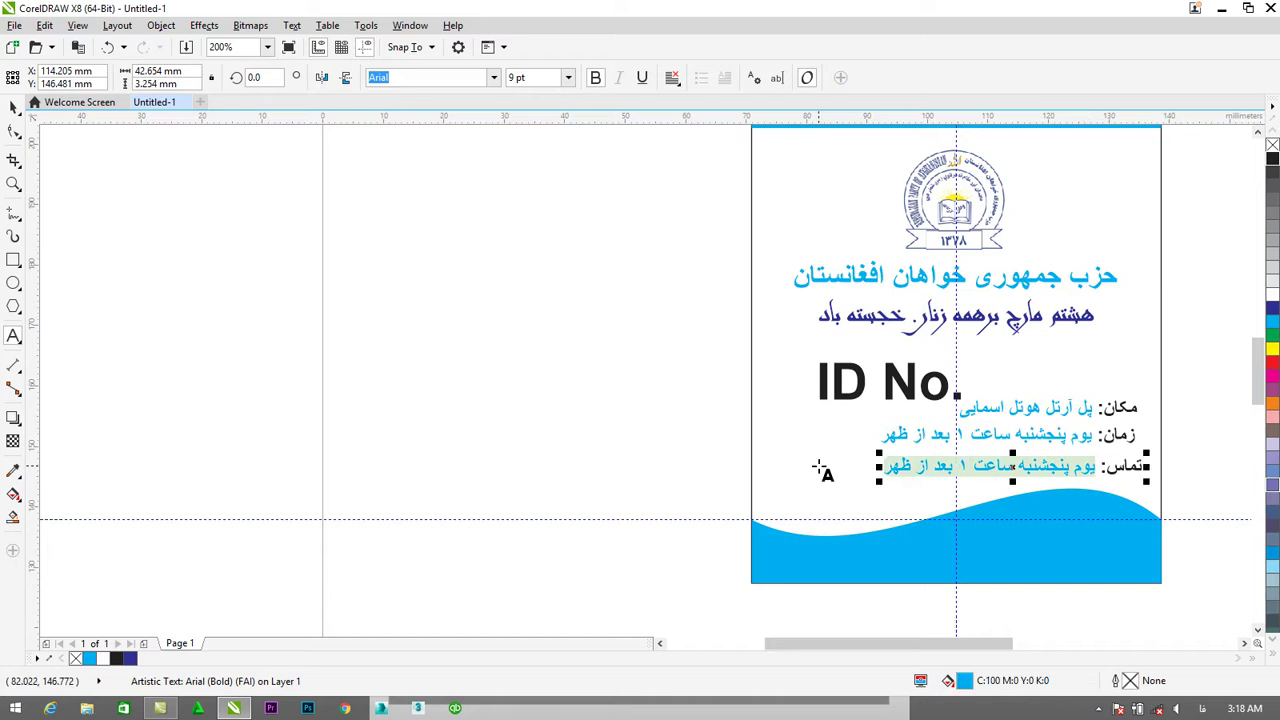
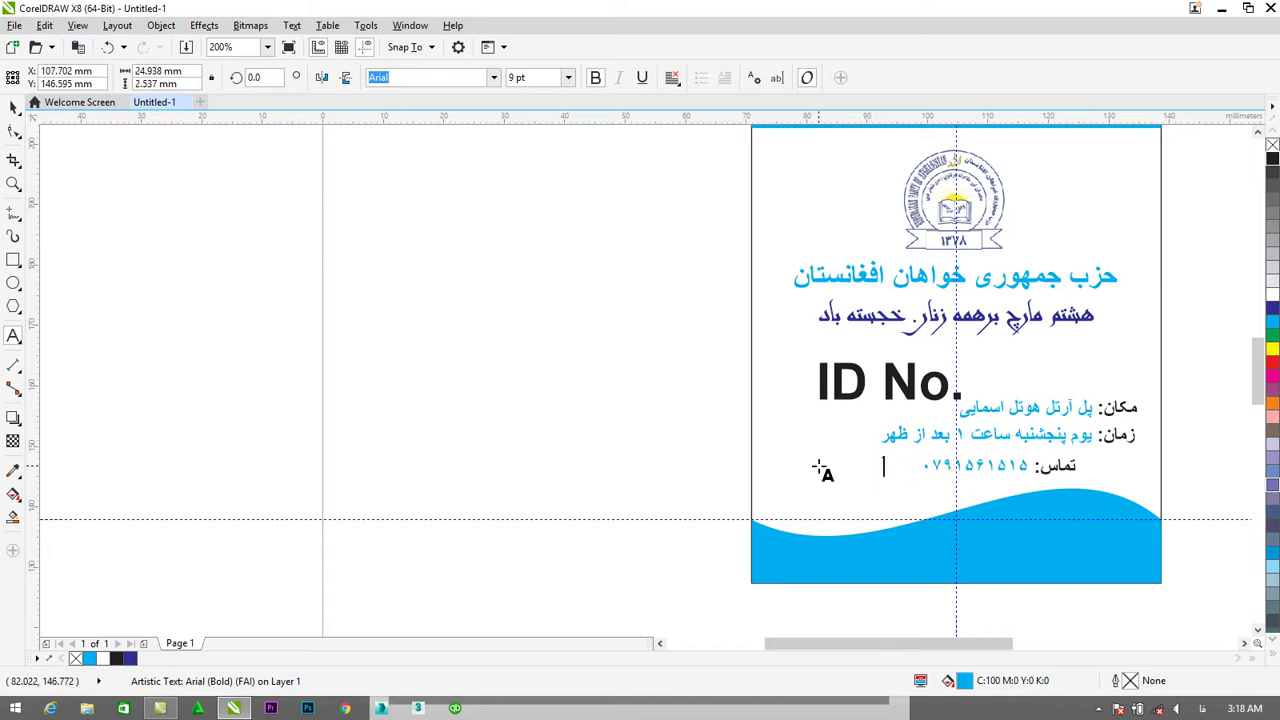
{"action": "key", "text": "Escape"}
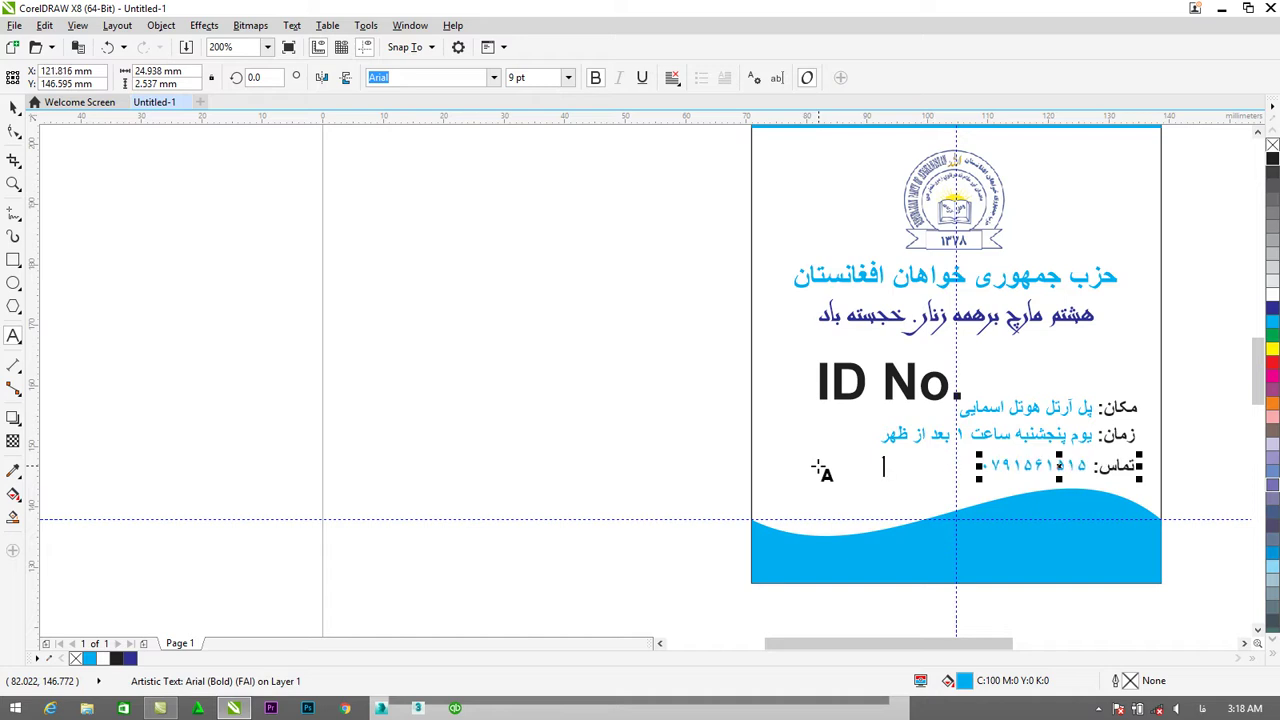
Duplicate the contact line with Ctrl+D.
{"action": "left_click", "coordinate": [14, 107]}
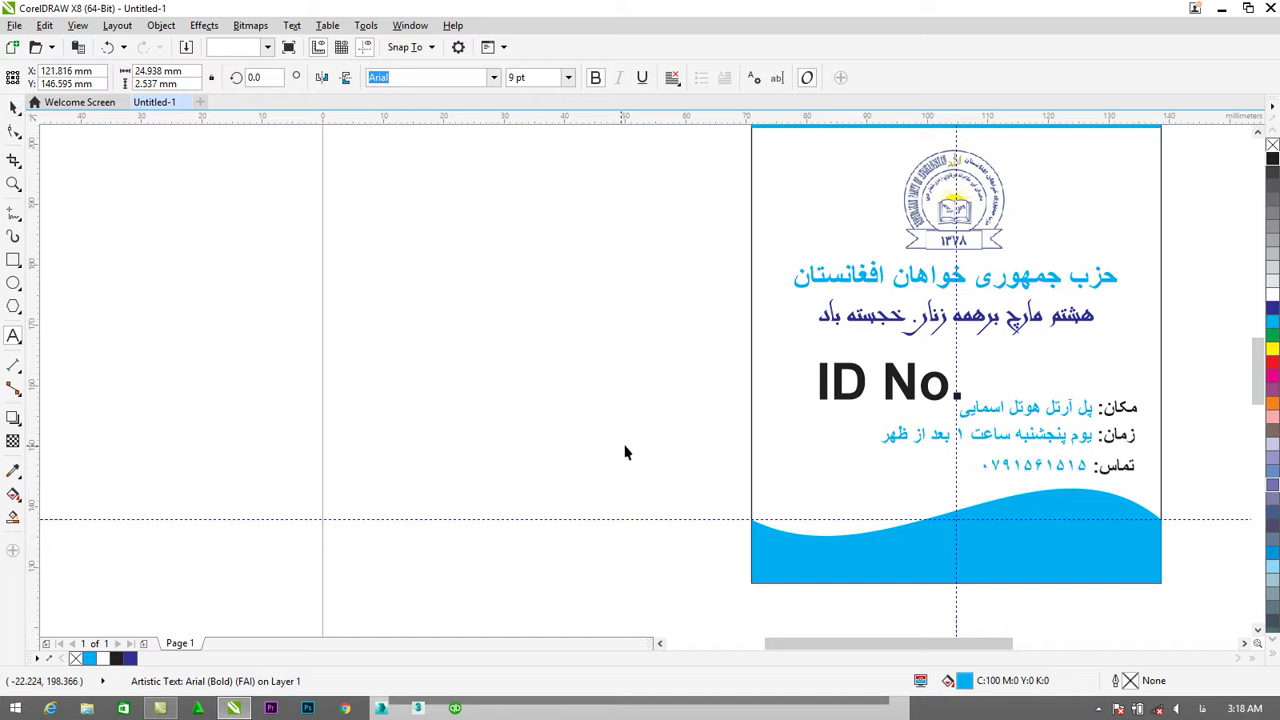
{"action": "key", "text": "Escape"}
{"action": "left_click", "coordinate": [984, 459]}
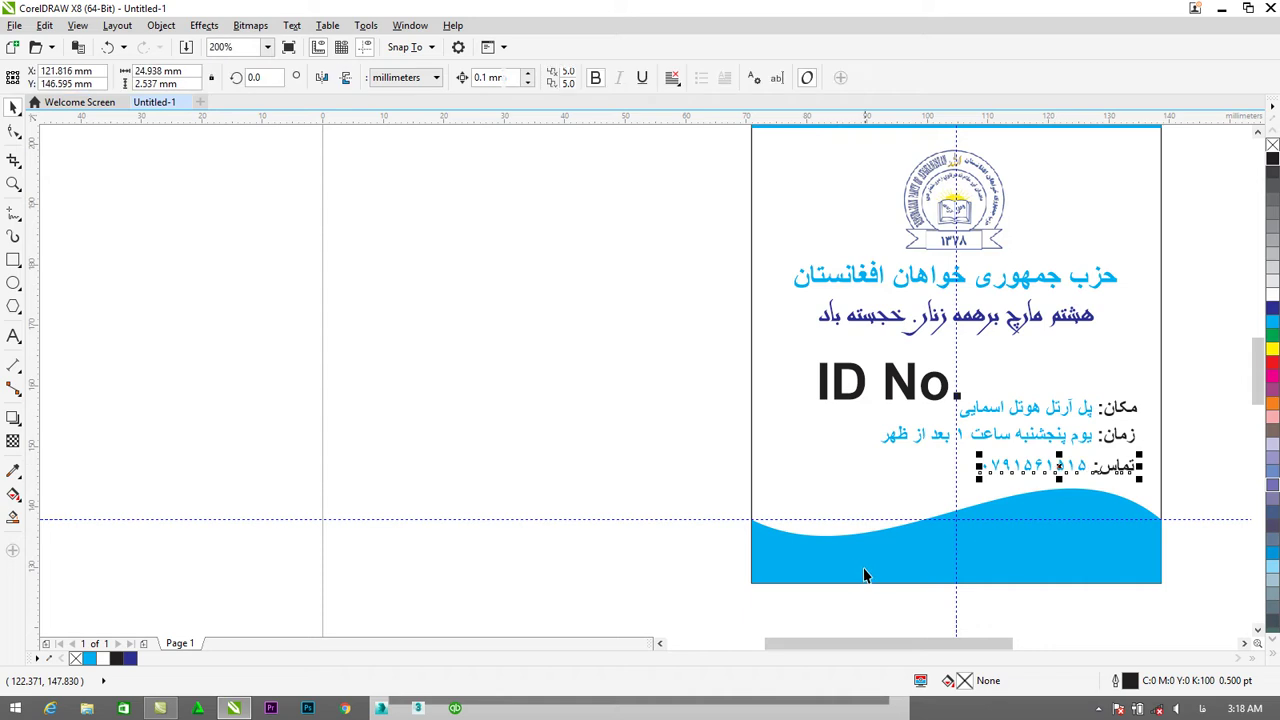
{"action": "key", "text": "ctrl+d"}
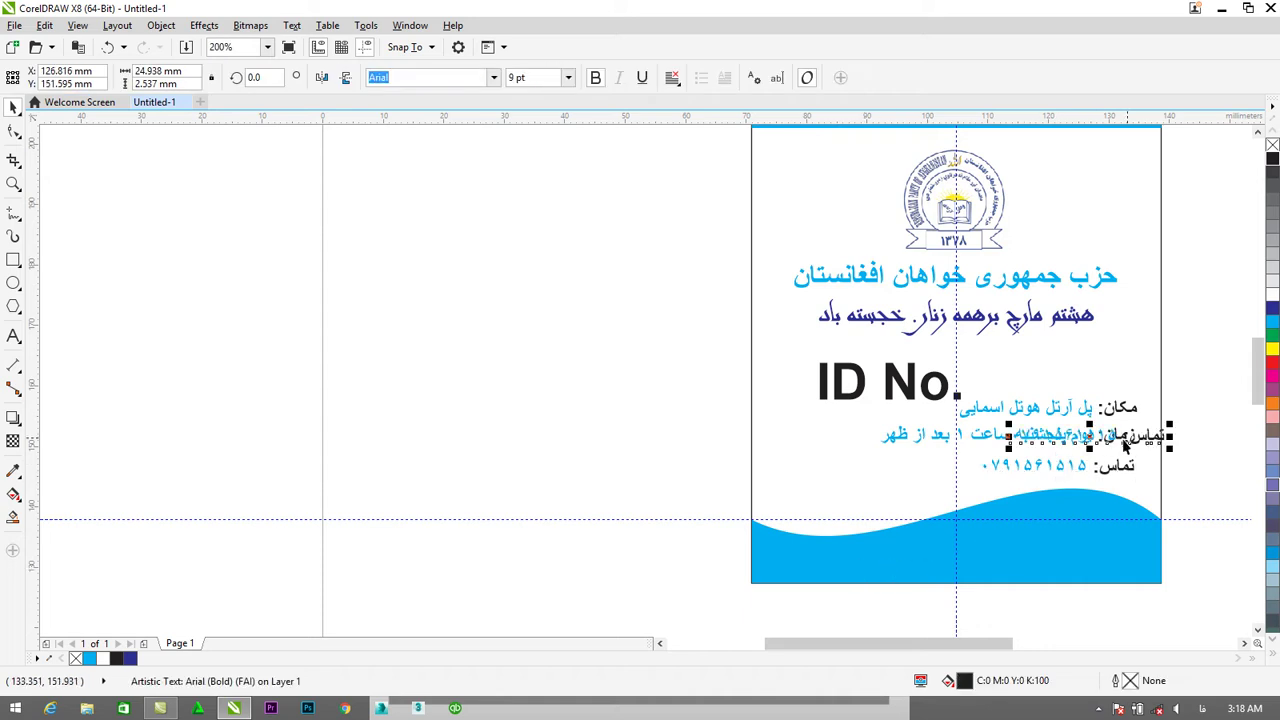
Move the duplicate line down onto the blue wave and make it white.
{"action": "left_click_drag", "start_coordinate": [1121, 440], "coordinate": [988, 551]}
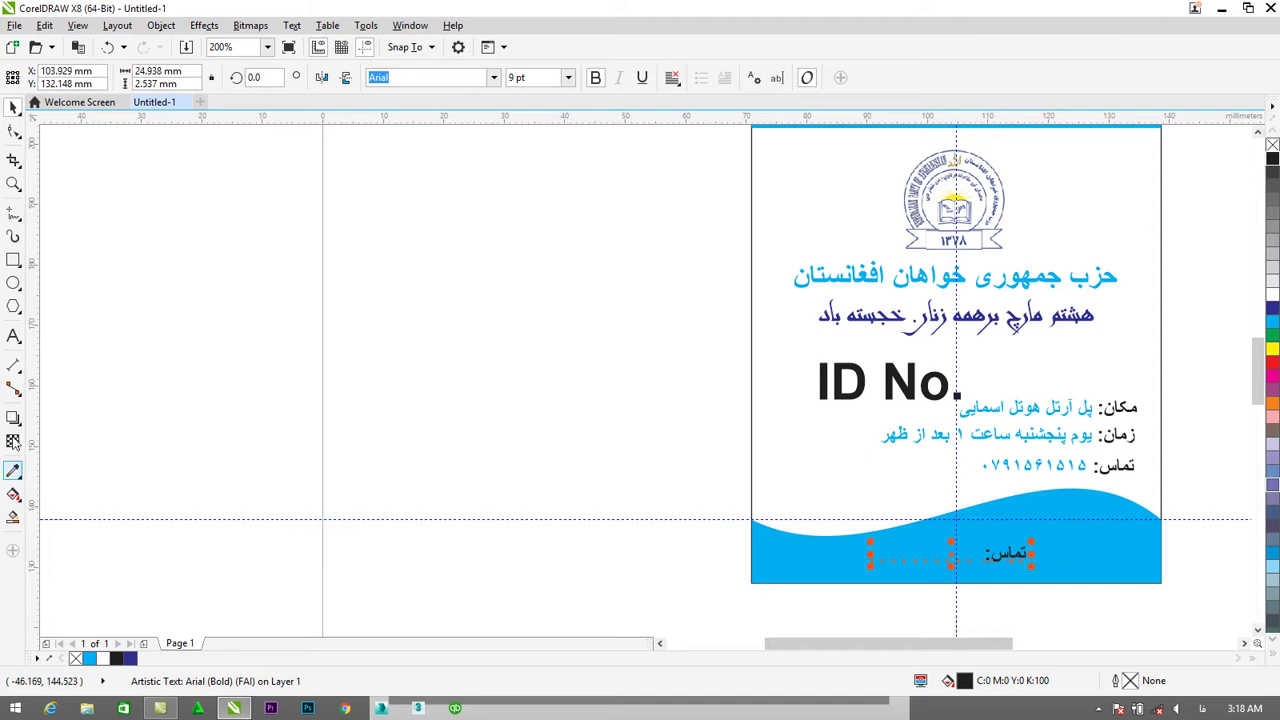
{"action": "left_click", "coordinate": [1273, 324]}
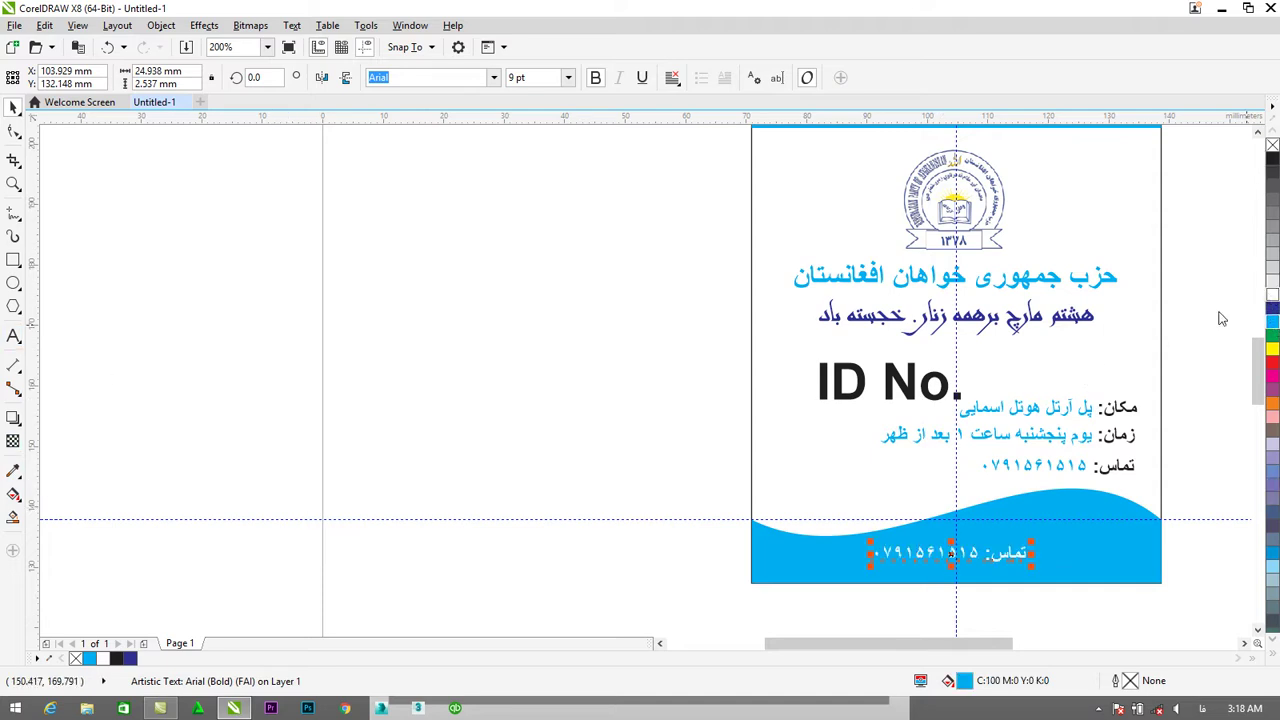
{"action": "left_click", "coordinate": [14, 337]}
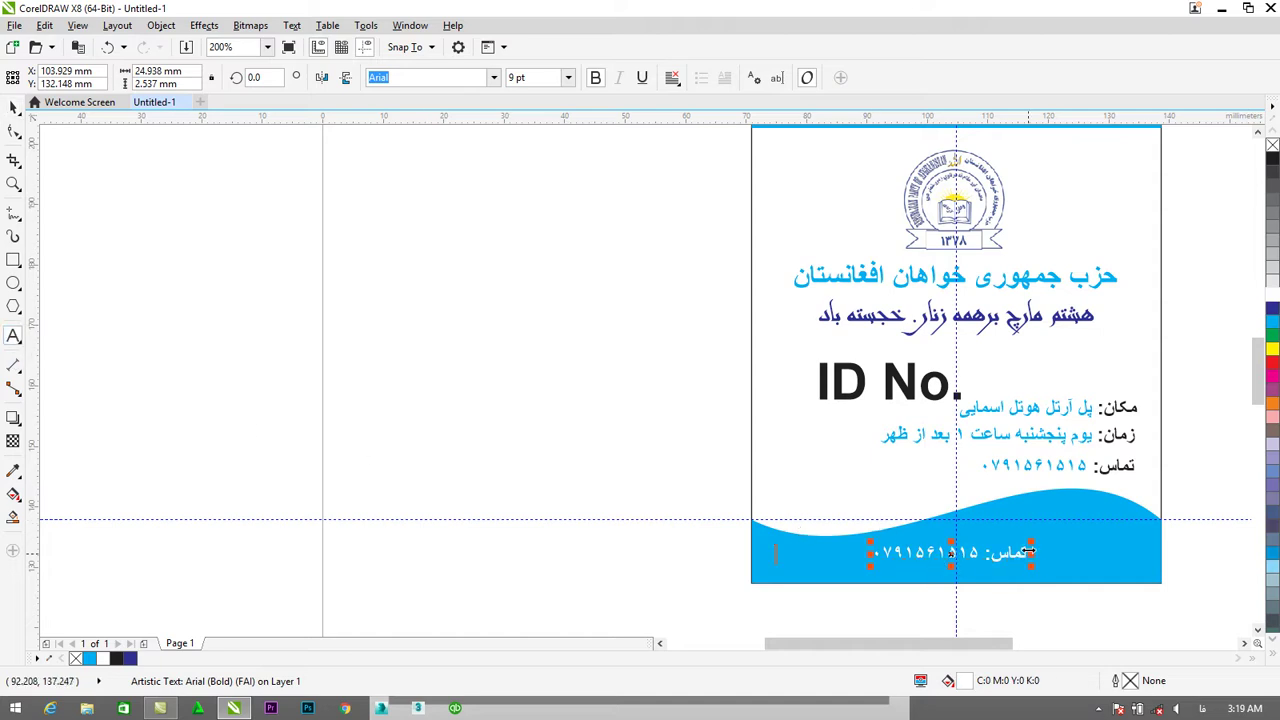
Retype the wave text as مادر یعنی هستی زندگی and select the word مادر.
{"action": "left_click_drag", "start_coordinate": [1025, 553], "coordinate": [865, 550]}
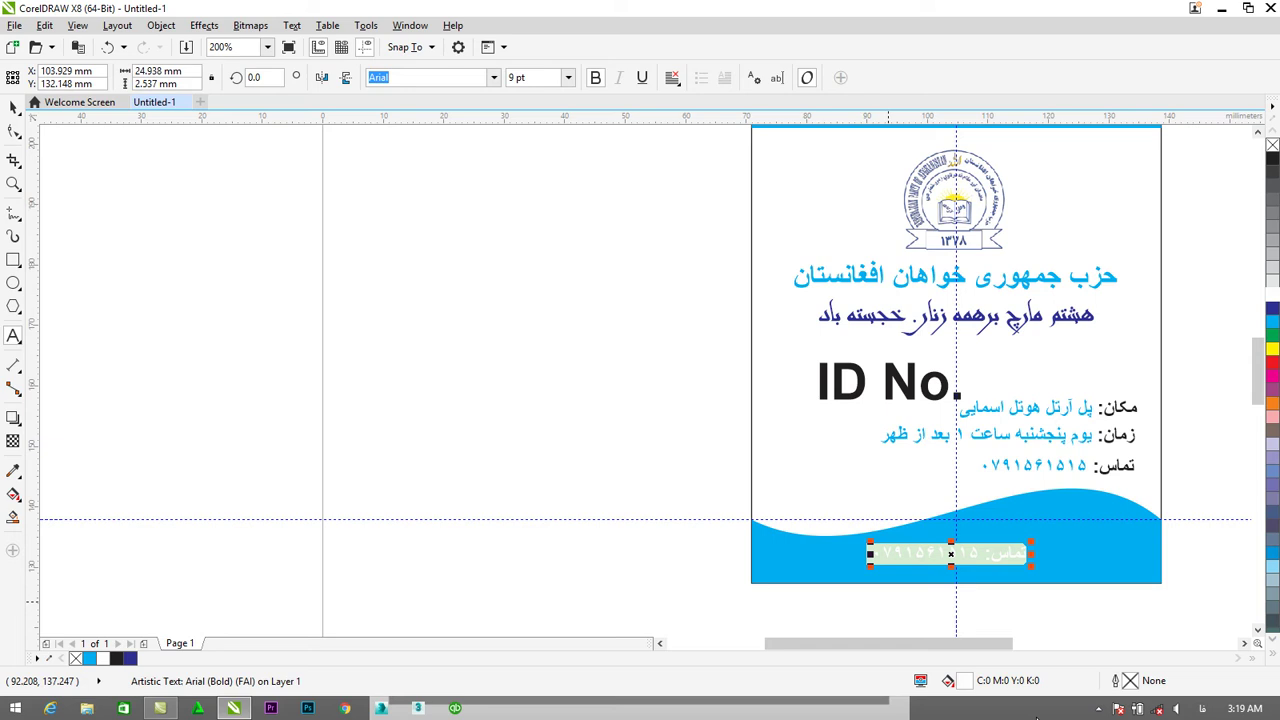
{"action": "type", "text": "ماد"}
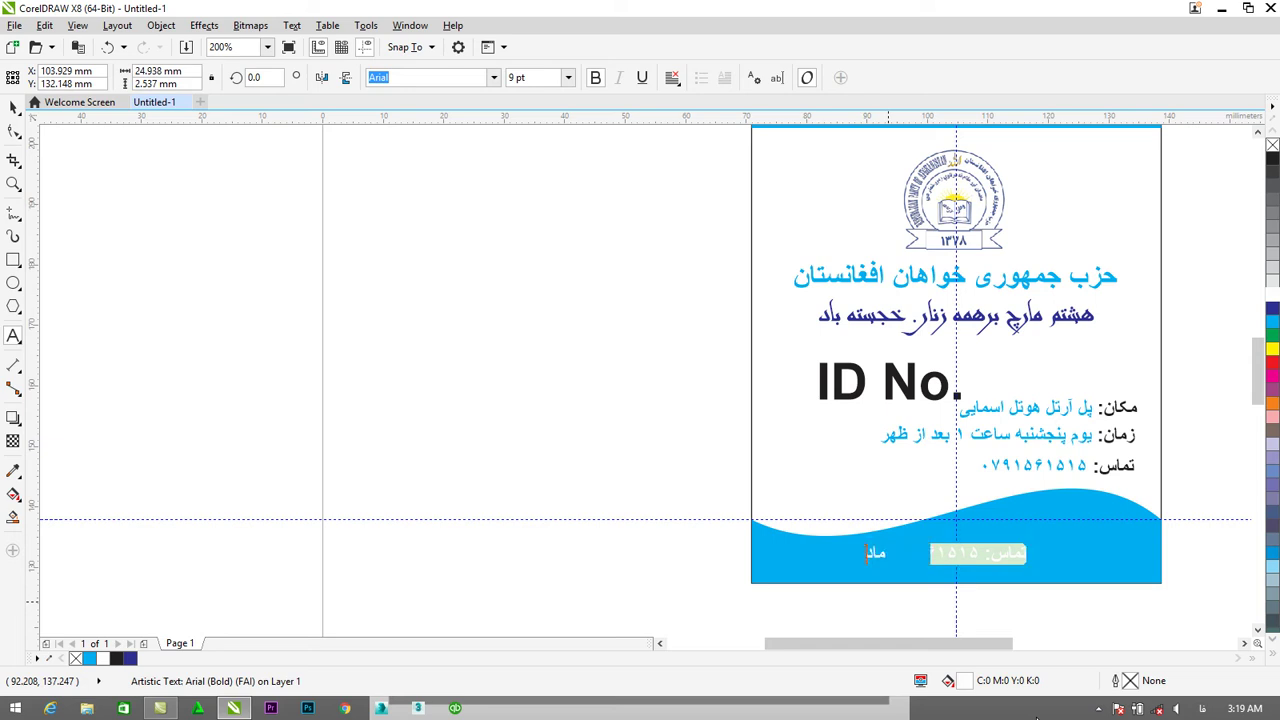
{"action": "type", "text": "ر یعنی هستی زندگی"}
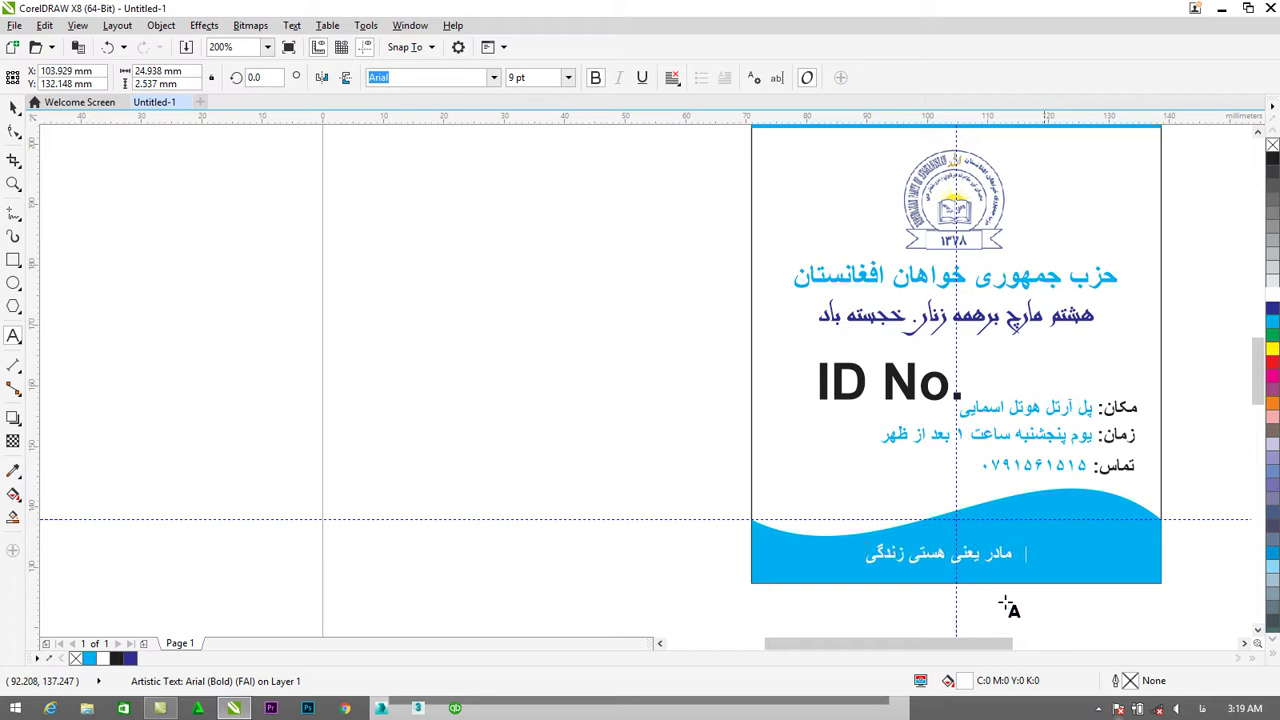
{"action": "left_click", "coordinate": [990, 555]}
{"action": "left_click_drag", "start_coordinate": [993, 555], "coordinate": [1008, 552]}
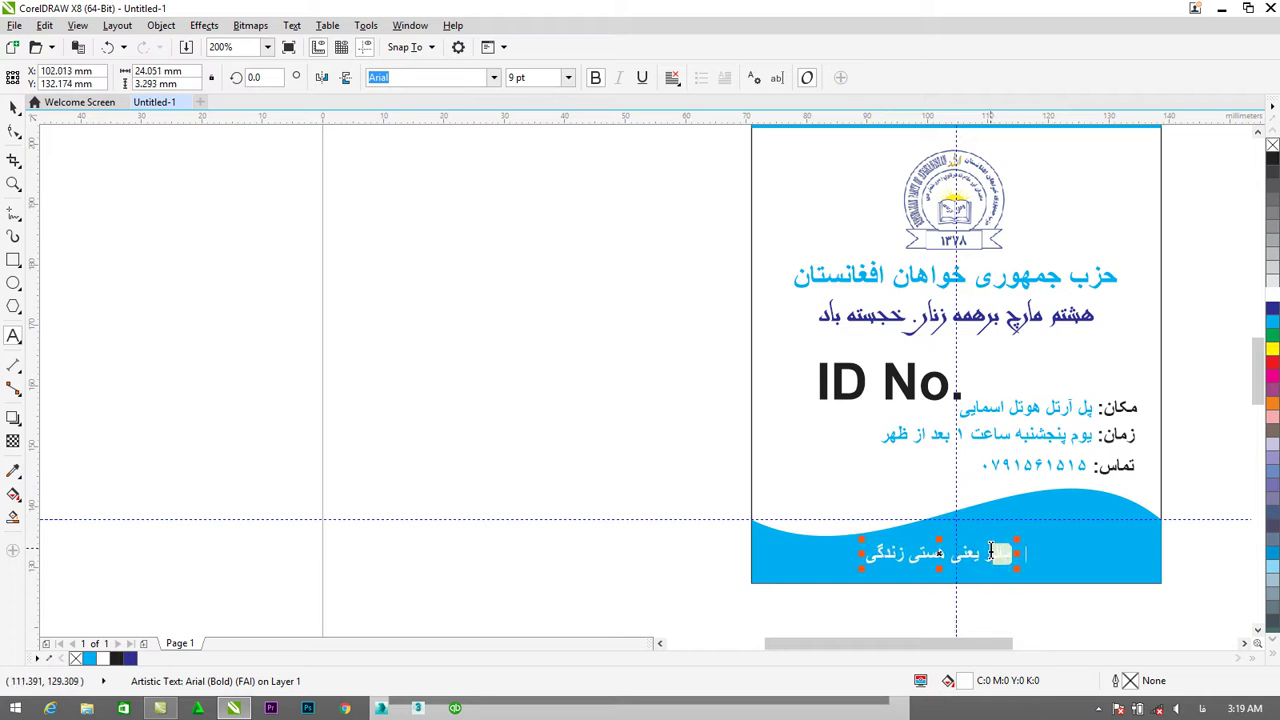
{"action": "left_click", "coordinate": [984, 556]}
{"action": "left_click_drag", "start_coordinate": [990, 556], "coordinate": [1015, 549]}
Enlarge the word مادر to 48 pt and shift the slogan slightly left.
{"action": "left_click", "coordinate": [568, 77]}
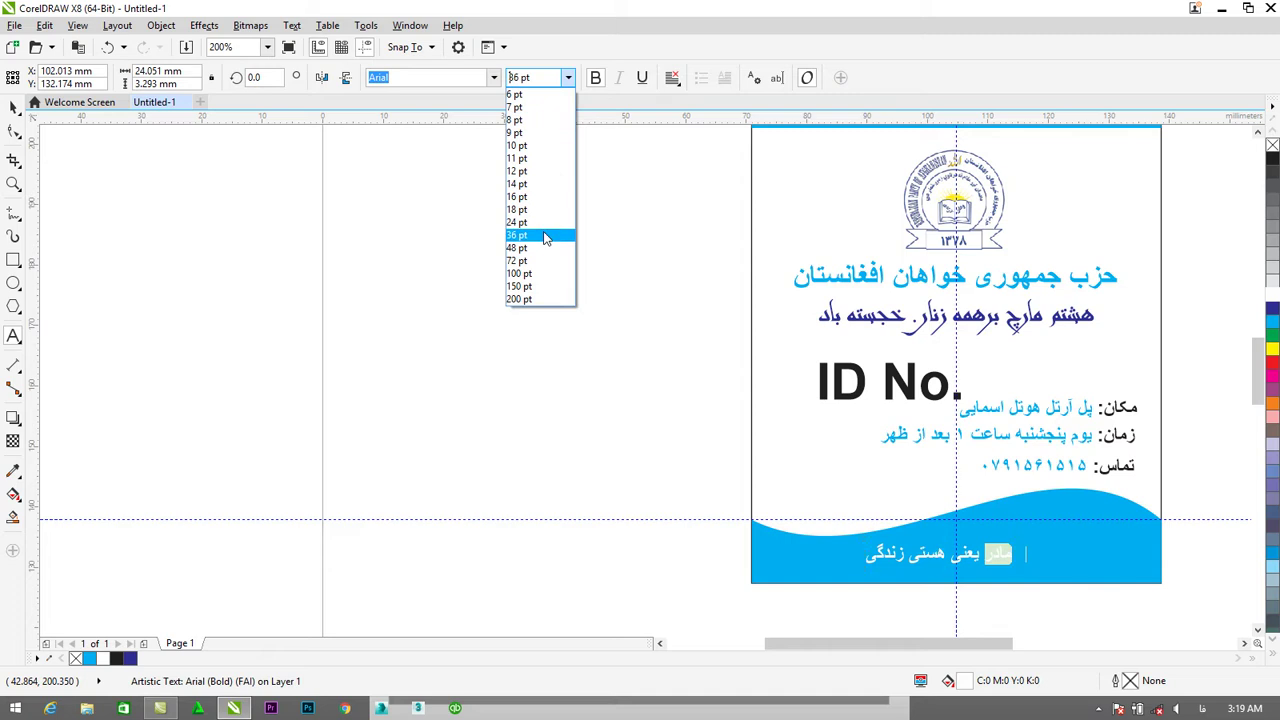
{"action": "left_click", "coordinate": [540, 210]}
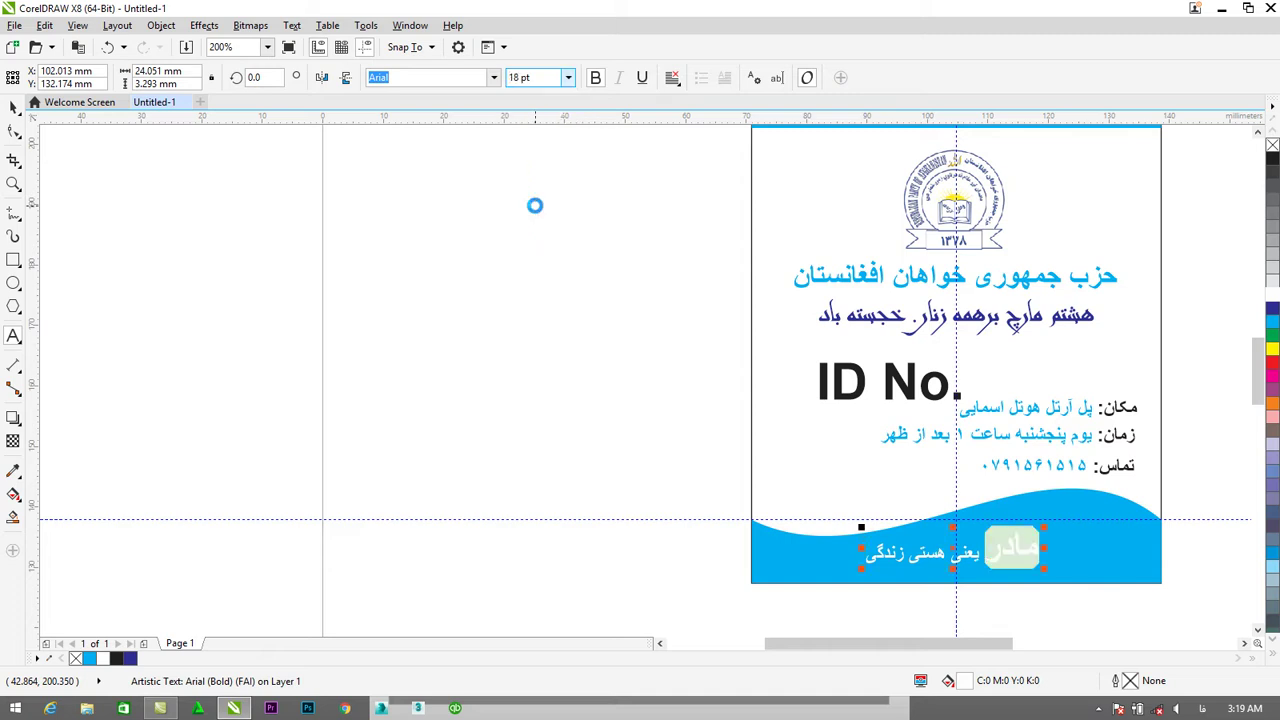
{"action": "left_click", "coordinate": [568, 77]}
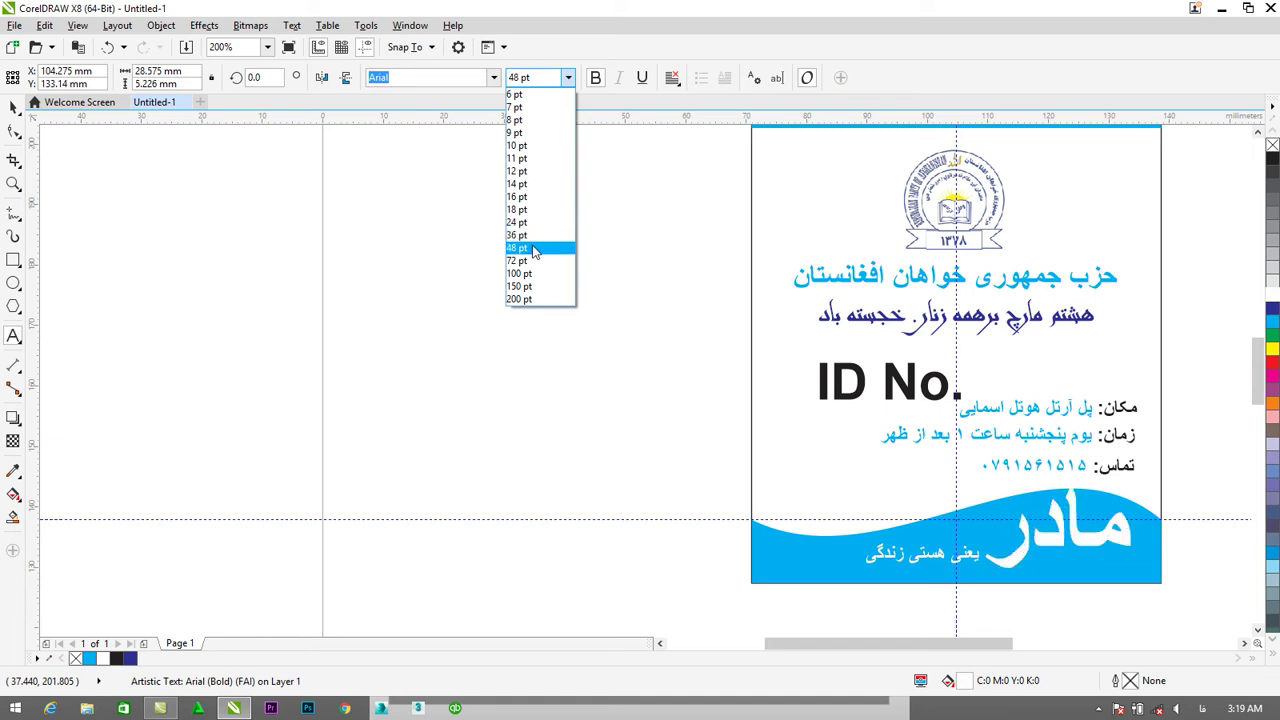
{"action": "left_click", "coordinate": [533, 248]}
{"action": "left_click", "coordinate": [15, 109]}
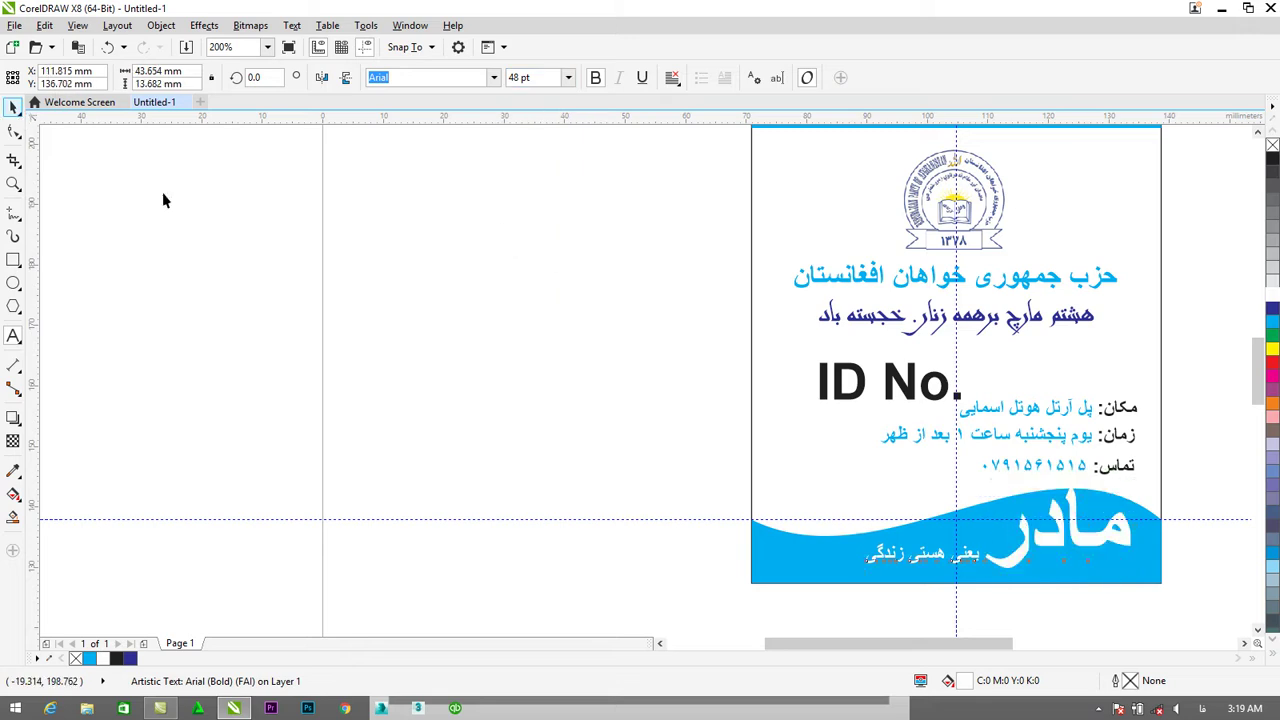
{"action": "left_click_drag", "start_coordinate": [1055, 550], "coordinate": [1047, 550]}
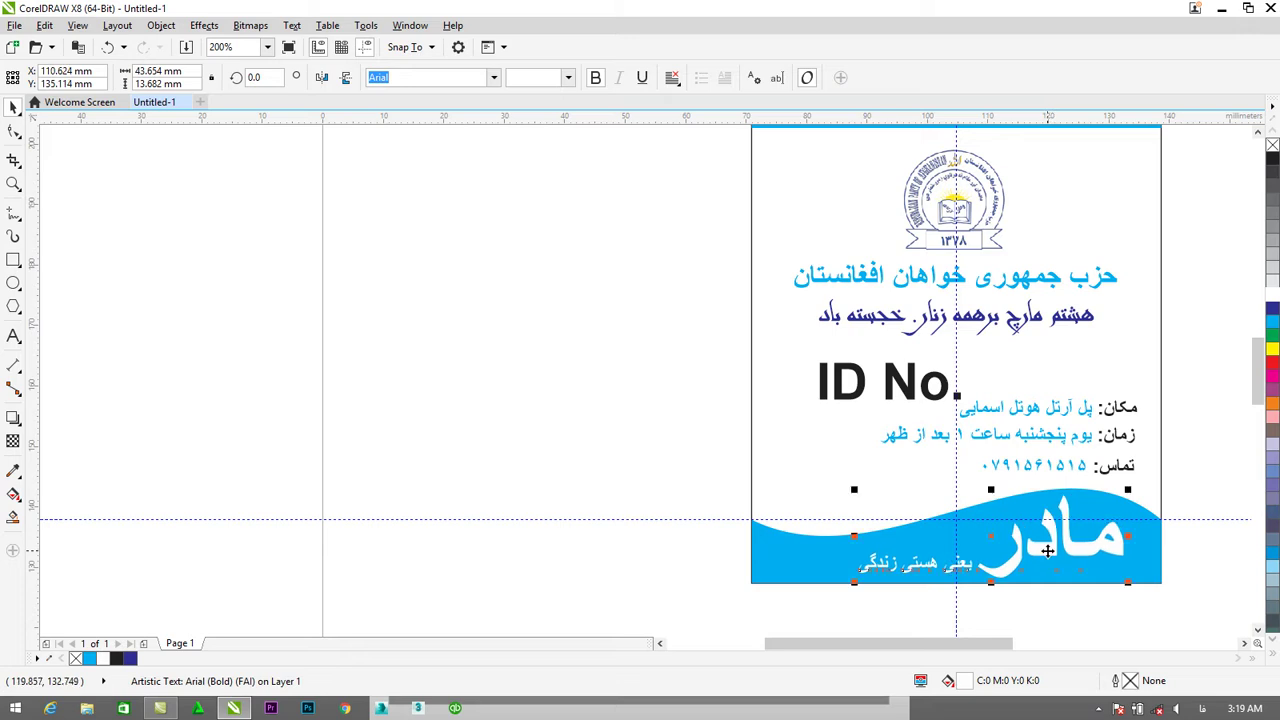
{"action": "left_click", "coordinate": [1180, 440]}
Set the subtitle یعنی هستی زندگی to 12 pt and move the slogan left into the wave.
{"action": "left_click", "coordinate": [923, 576]}
{"action": "left_click", "coordinate": [13, 335]}
{"action": "left_click_drag", "start_coordinate": [858, 566], "coordinate": [980, 566]}
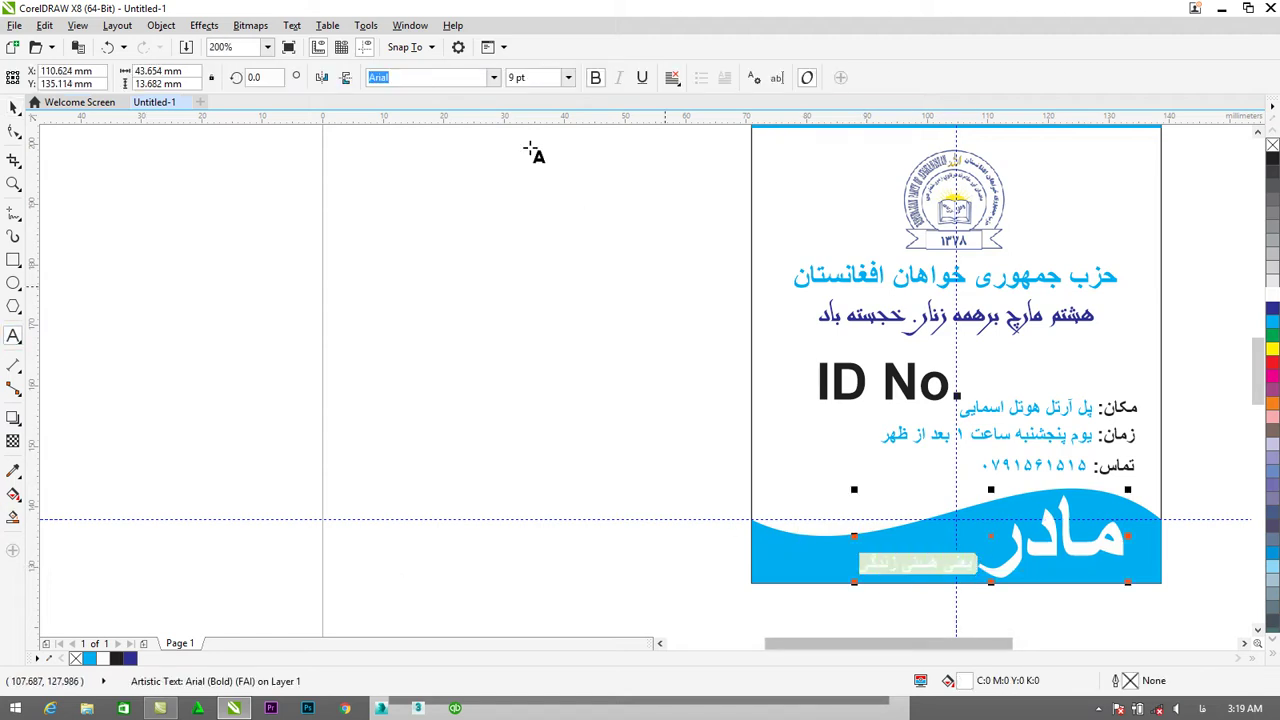
{"action": "left_click", "coordinate": [568, 78]}
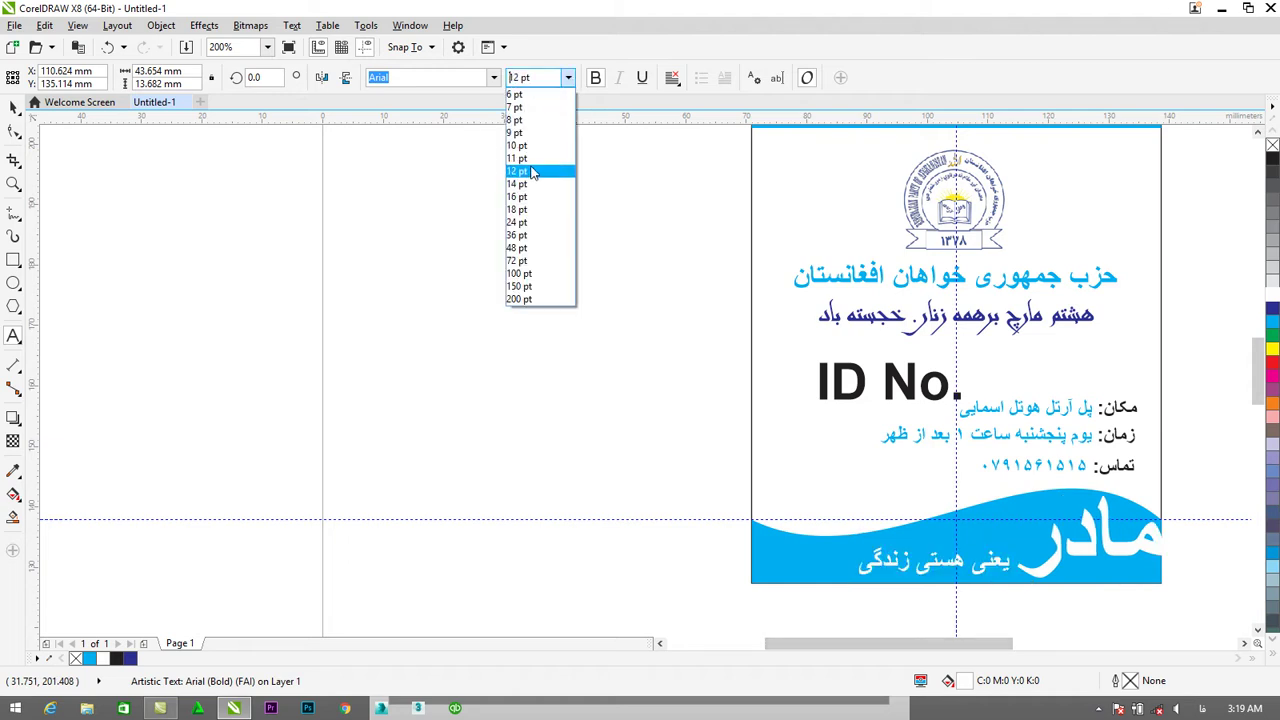
{"action": "left_click", "coordinate": [532, 172]}
{"action": "key", "text": "ctrl+space"}
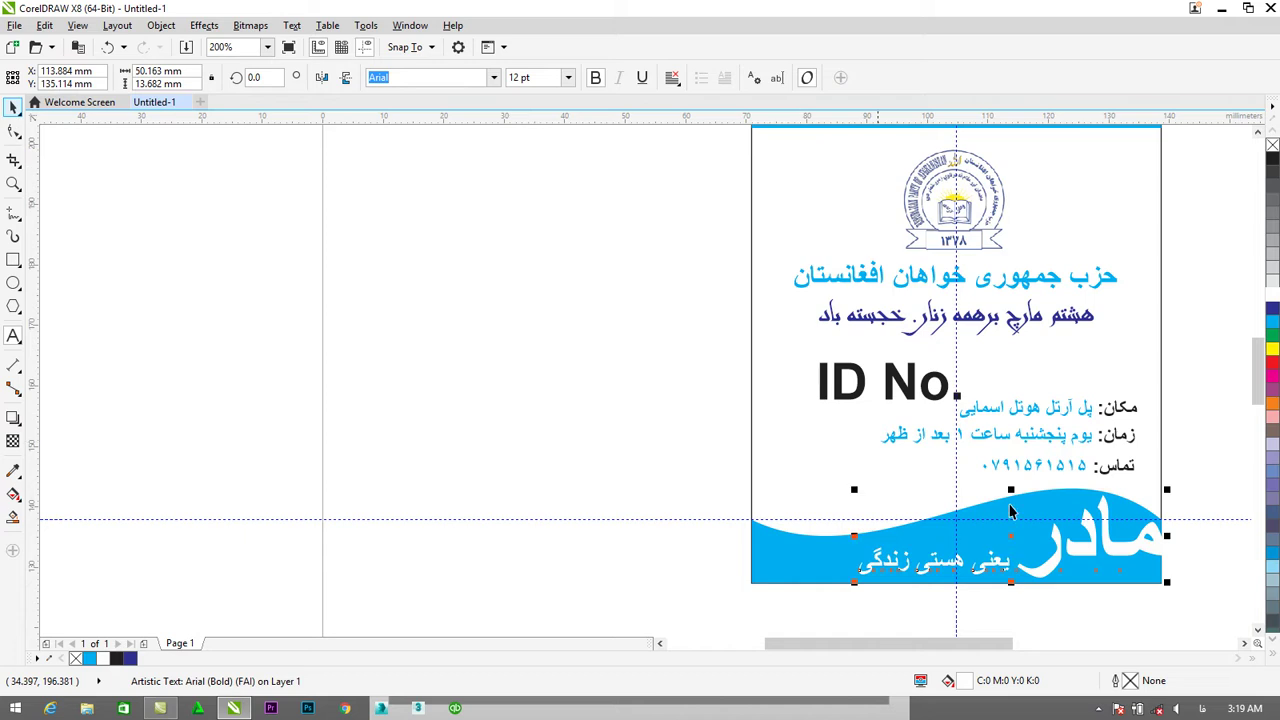
{"action": "left_click_drag", "start_coordinate": [1120, 549], "coordinate": [1076, 553]}
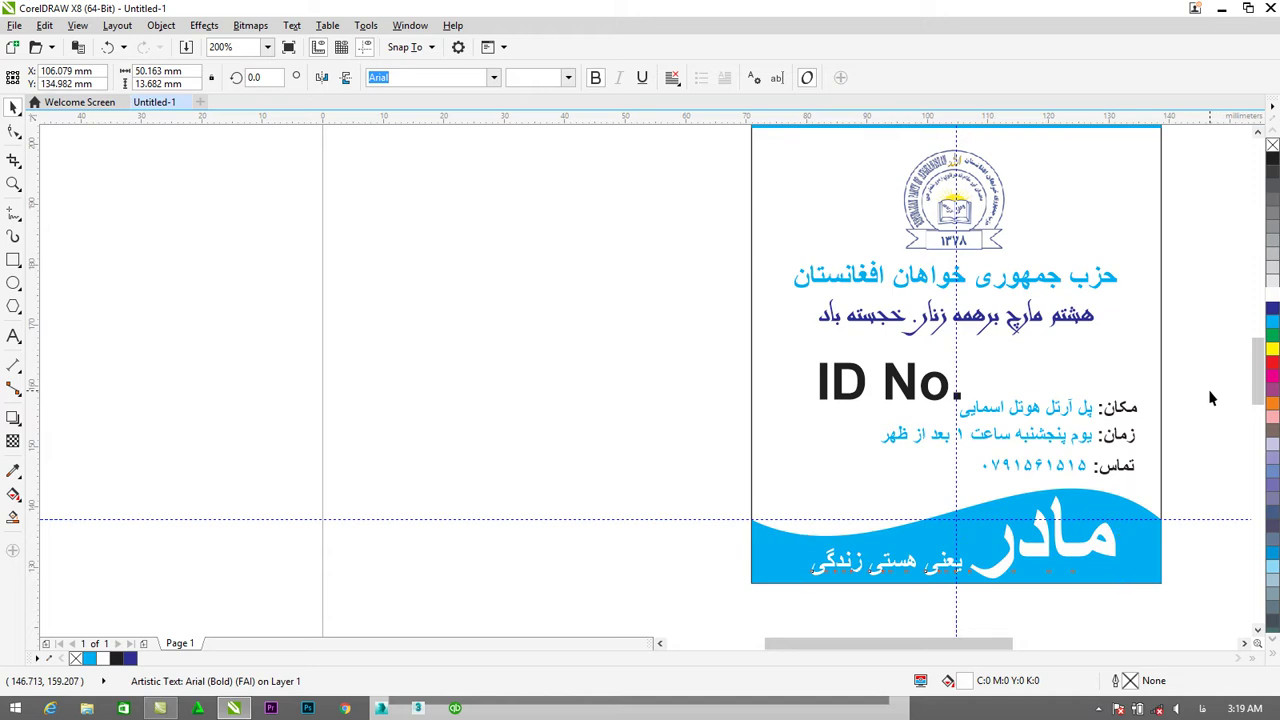
{"action": "left_click", "coordinate": [1190, 411]}
Delete the vertical guideline crossing the ID card.
{"action": "scroll", "coordinate": [1190, 411], "scroll_direction": "down", "scroll_amount": 2}
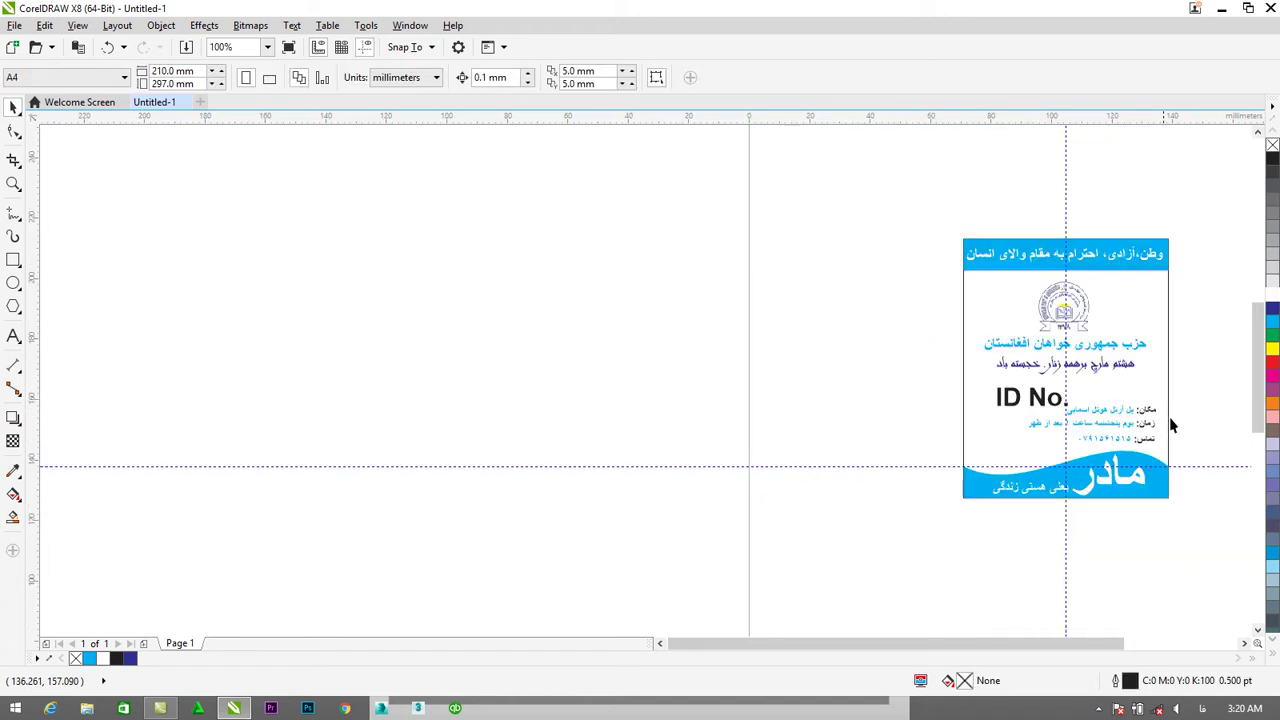
{"action": "left_click", "coordinate": [1158, 645]}
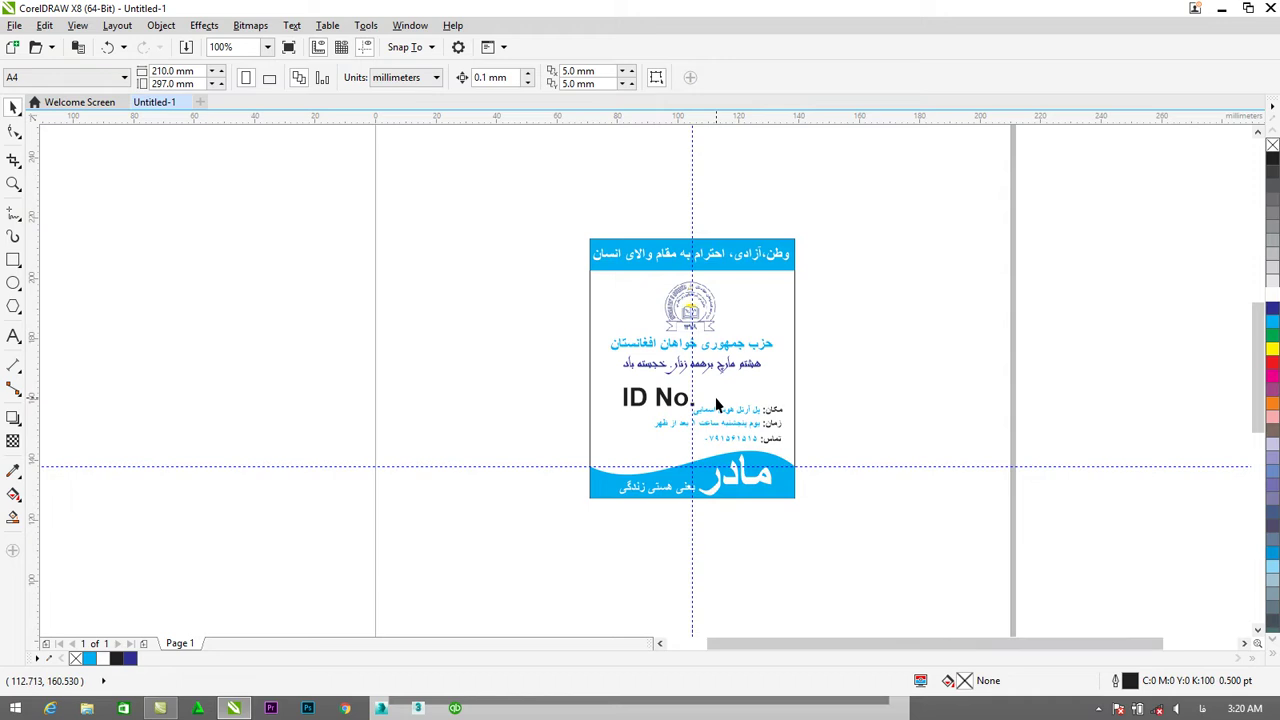
{"action": "scroll", "coordinate": [715, 397], "scroll_direction": "up", "scroll_amount": 2}
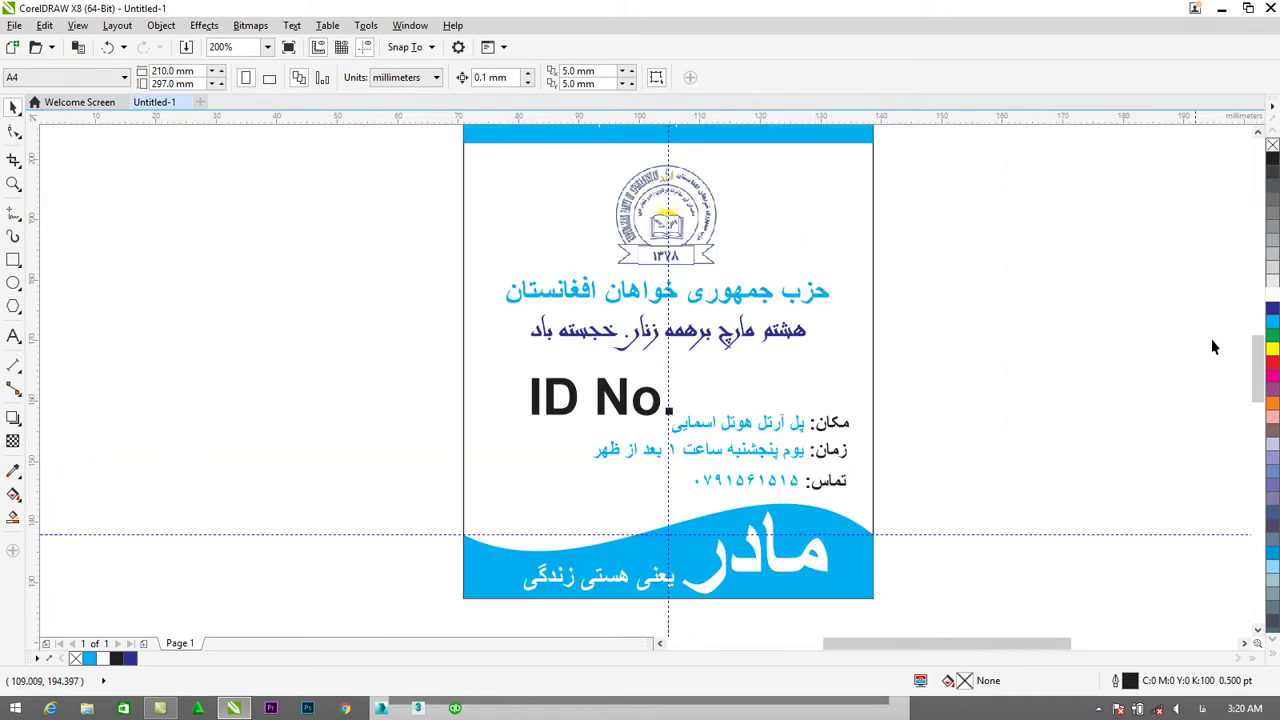
{"action": "scroll", "coordinate": [1042, 310], "scroll_direction": "up", "scroll_amount": 1}
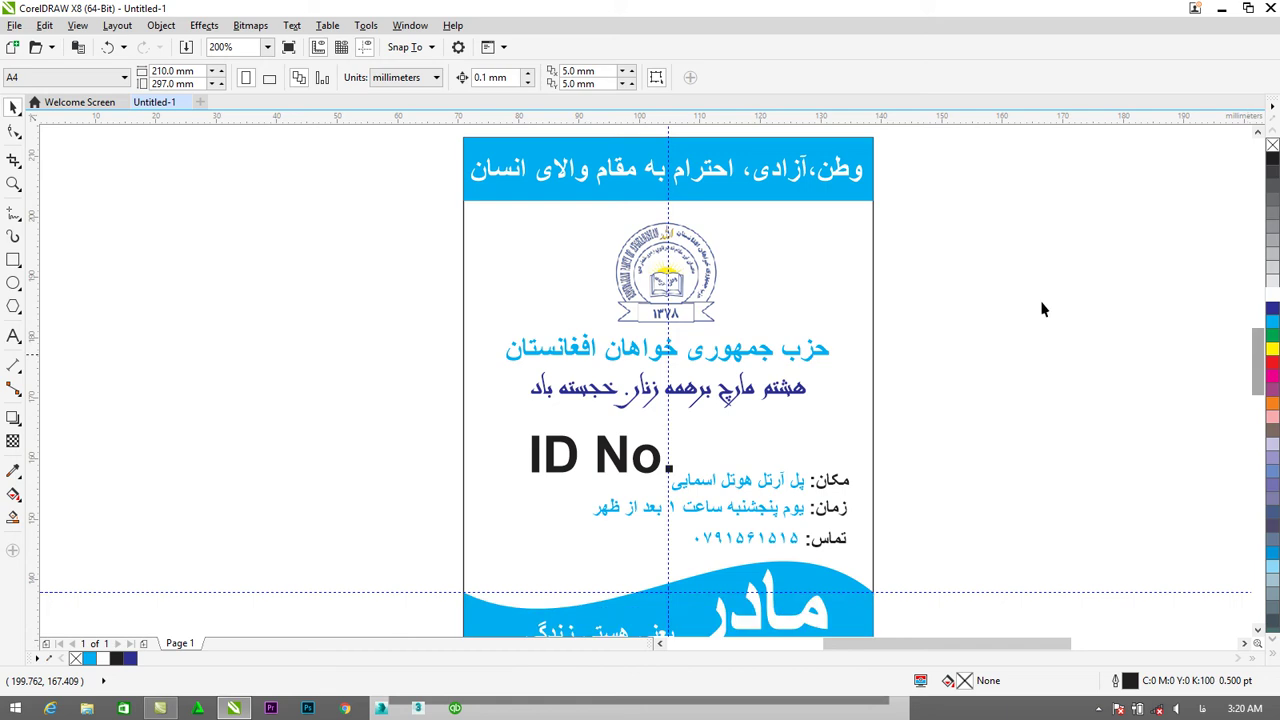
{"action": "left_click", "coordinate": [671, 213]}
{"action": "key", "text": "Delete"}
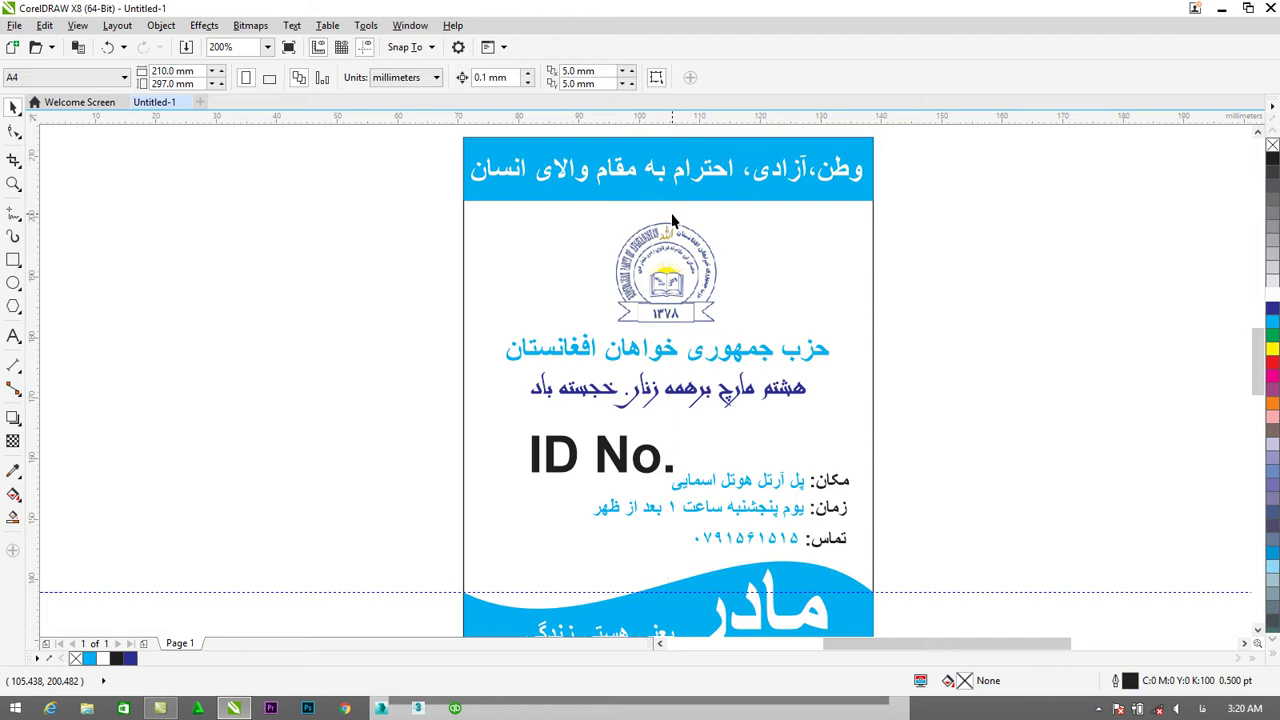
Delete the horizontal guideline crossing the ID card.
{"action": "left_click", "coordinate": [929, 593]}
{"action": "key", "text": "Delete"}
{"action": "left_click_drag", "start_coordinate": [1259, 362], "coordinate": [1262, 375]}
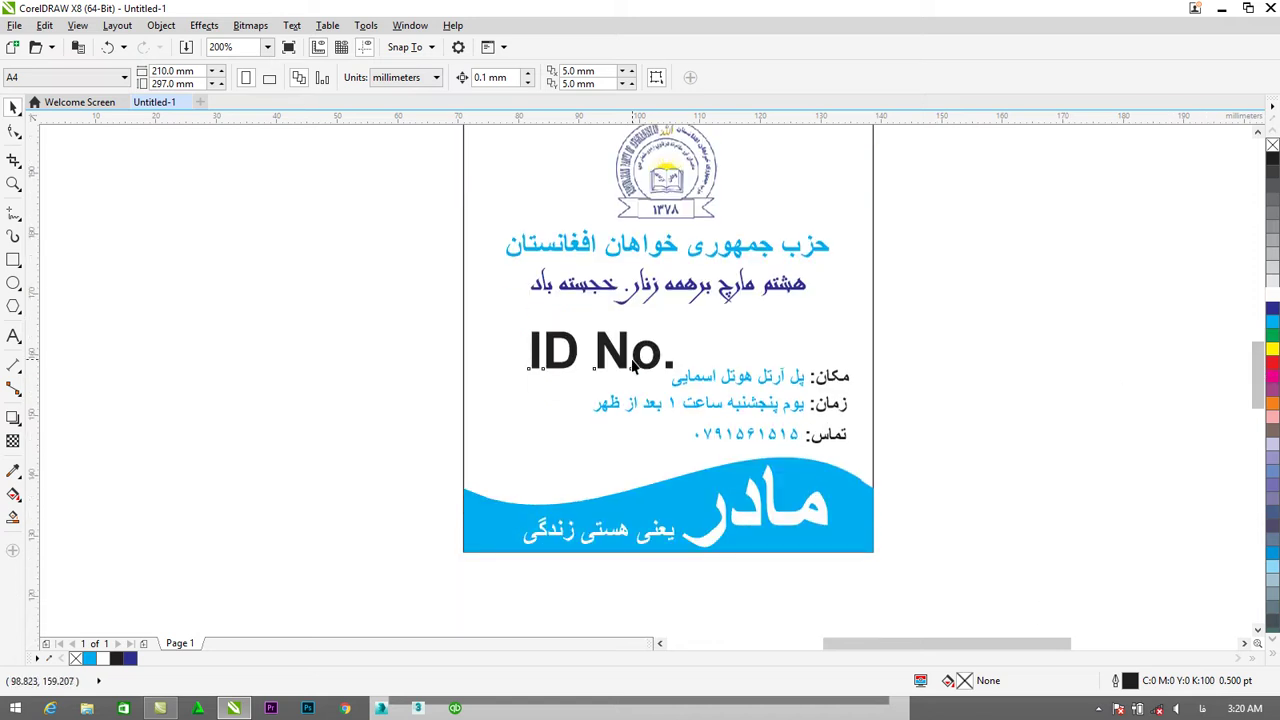
Nudge the ID No. heading up and slightly left.
{"action": "left_click", "coordinate": [632, 360]}
{"action": "key", "text": "Up"}
{"action": "key", "text": "Up"}
{"action": "key", "text": "Up"}
{"action": "key", "text": "Up"}
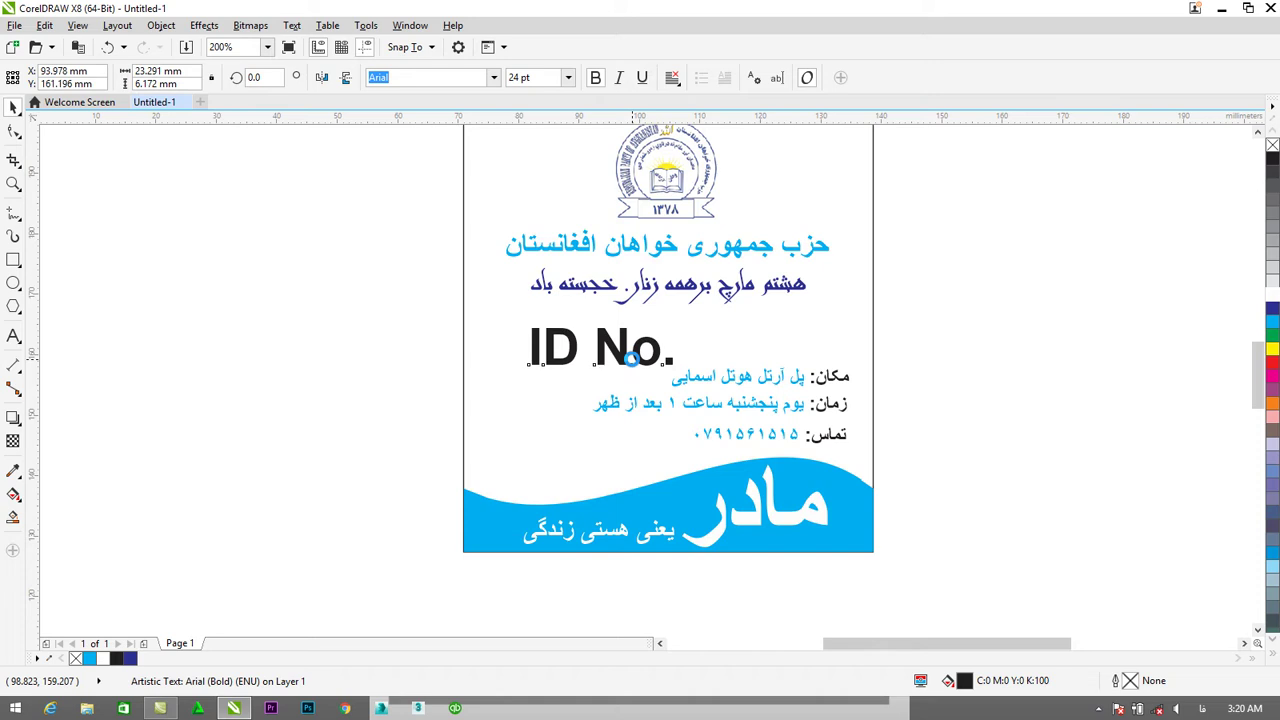
{"action": "key", "text": "Up"}
{"action": "key", "text": "Up"}
{"action": "key", "text": "Up"}
{"action": "key", "text": "Up"}
{"action": "key", "text": "Up"}
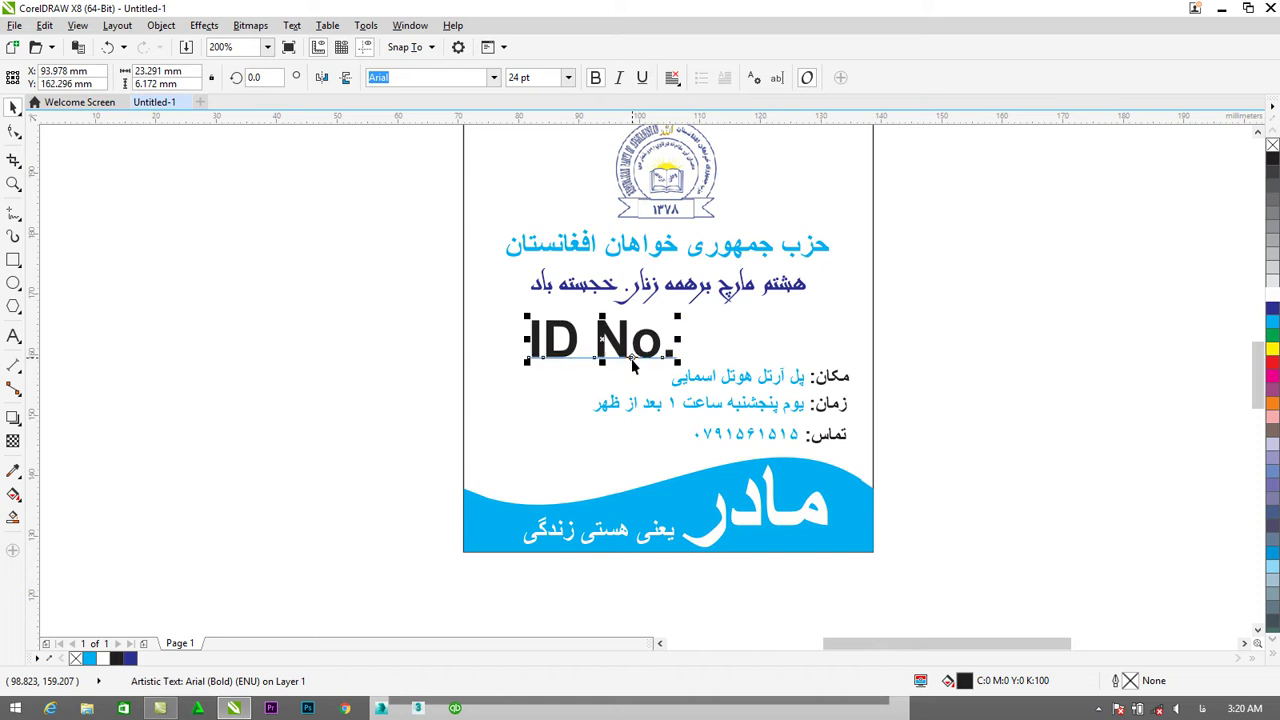
{"action": "key", "text": "Left"}
{"action": "key", "text": "Left"}
{"action": "key", "text": "Left"}
{"action": "key", "text": "Left"}
{"action": "key", "text": "Left"}
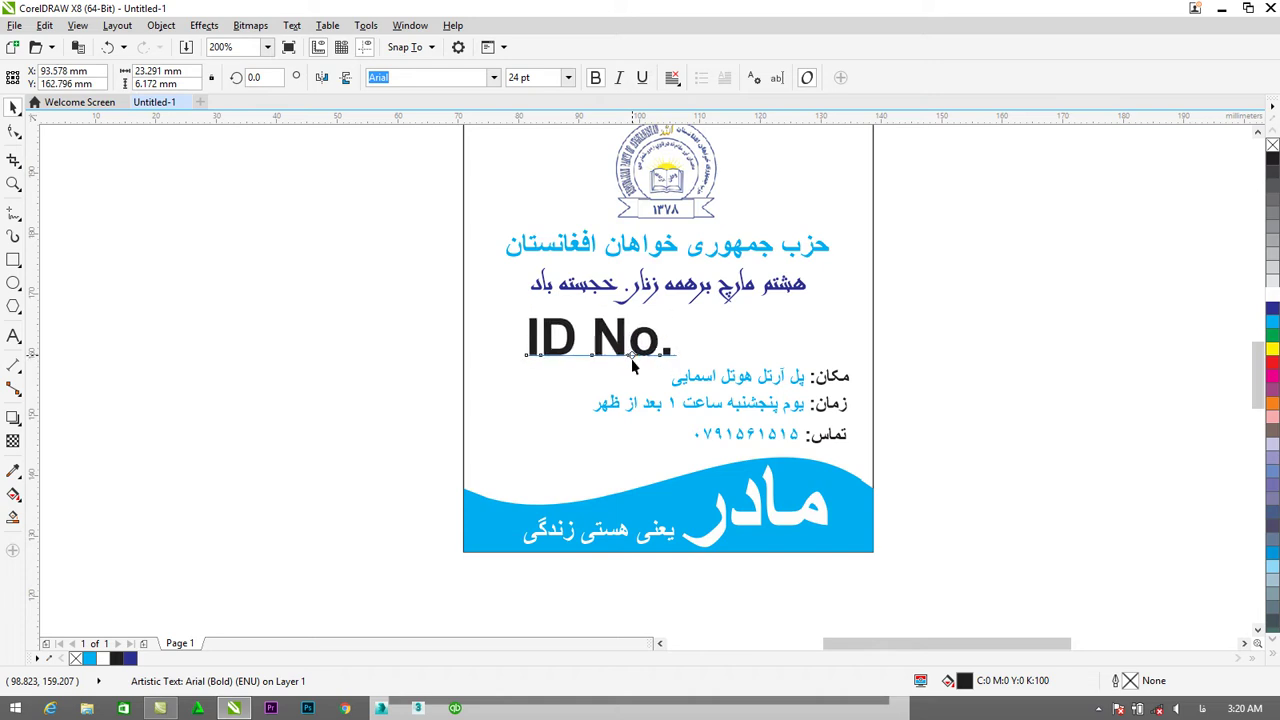
{"action": "key", "text": "Up"}
{"action": "key", "text": "Up"}
{"action": "key", "text": "Left"}
{"action": "key", "text": "Left"}
{"action": "key", "text": "Left"}
{"action": "key", "text": "Left"}
{"action": "key", "text": "Left"}
{"action": "key", "text": "Left"}
{"action": "key", "text": "Left"}
{"action": "key", "text": "Left"}
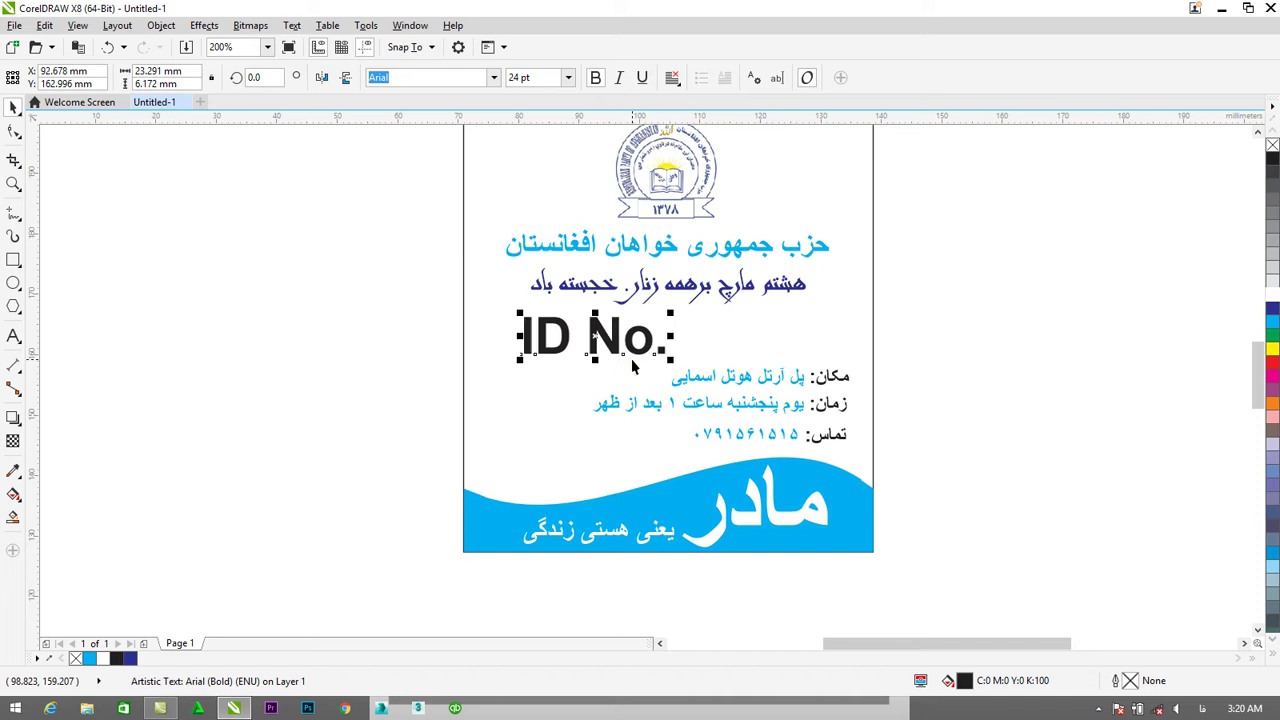
Append the blank '_____' after ID No. and shift the line slightly left.
{"action": "left_click", "coordinate": [13, 338]}
{"action": "left_click", "coordinate": [669, 340]}
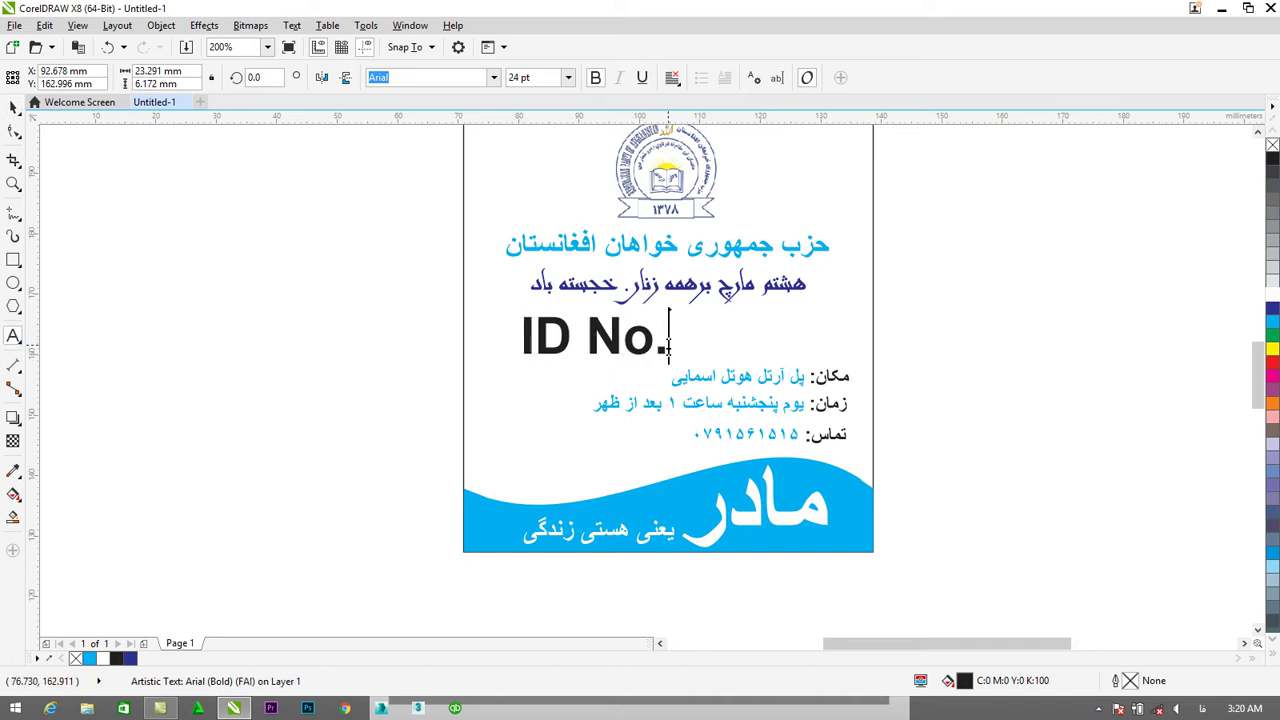
{"action": "type", "text": "_____"}
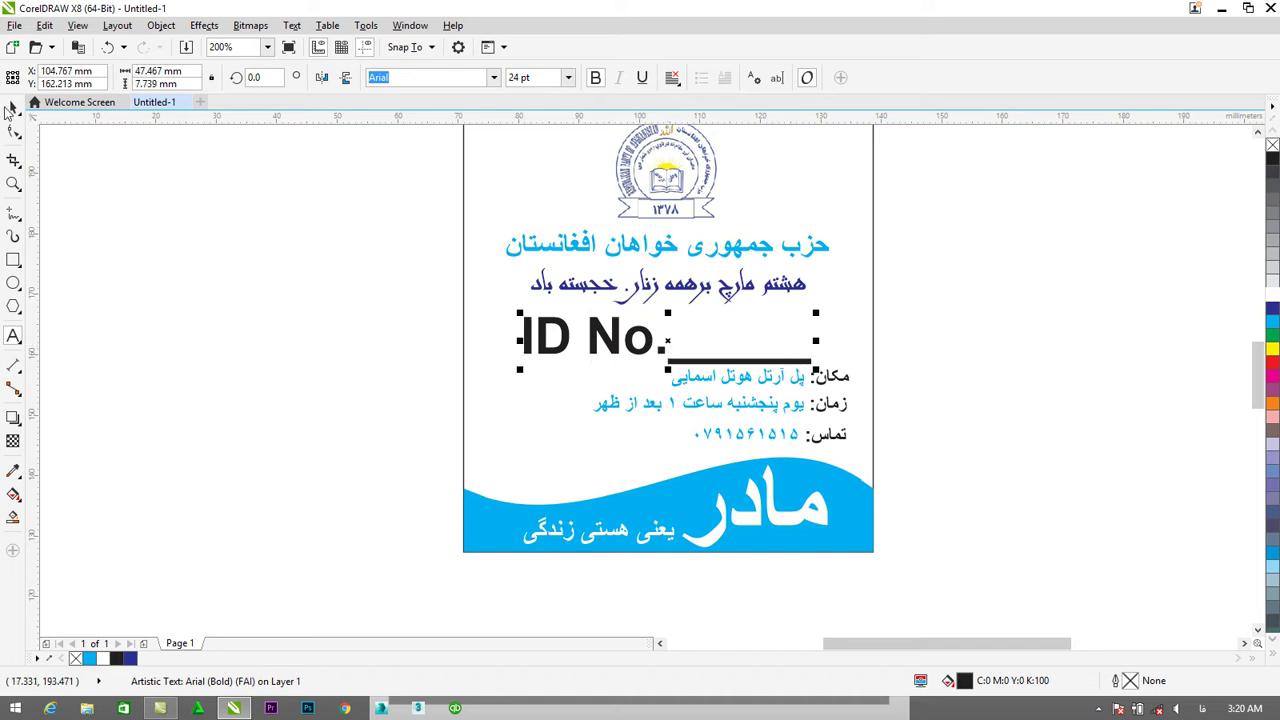
{"action": "key", "text": "Escape"}
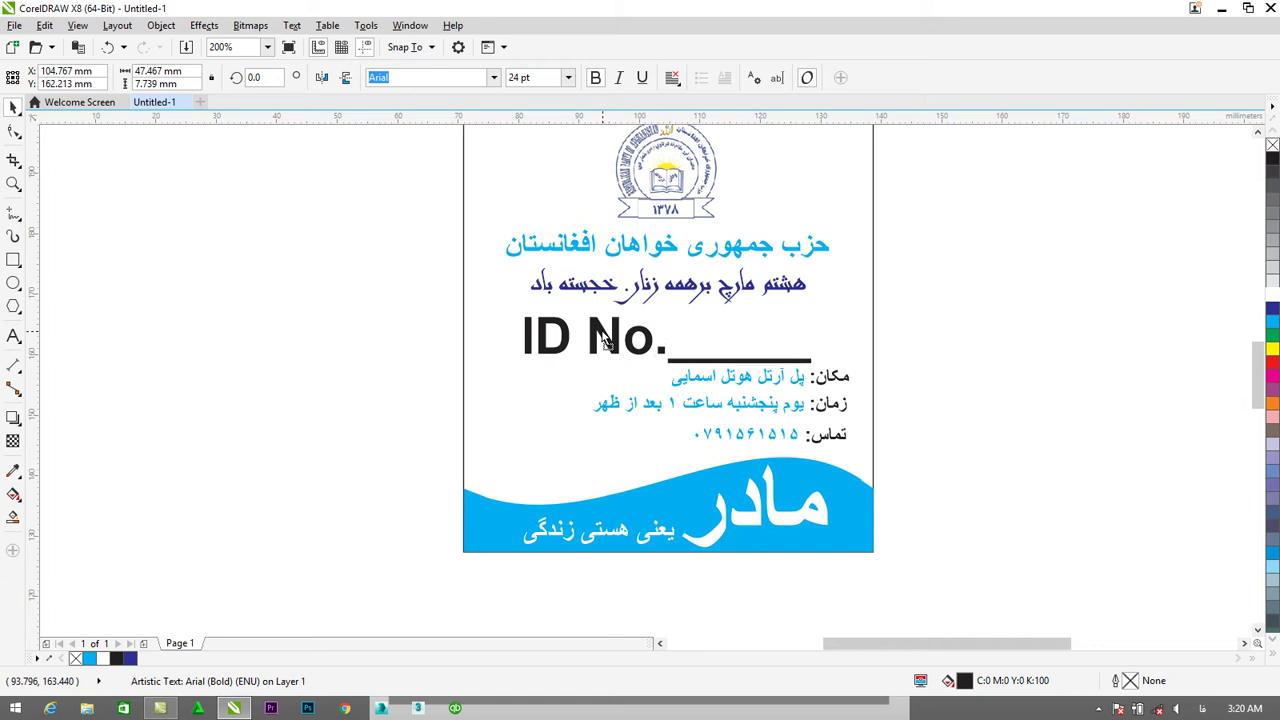
{"action": "left_click_drag", "start_coordinate": [600, 340], "coordinate": [597, 340]}
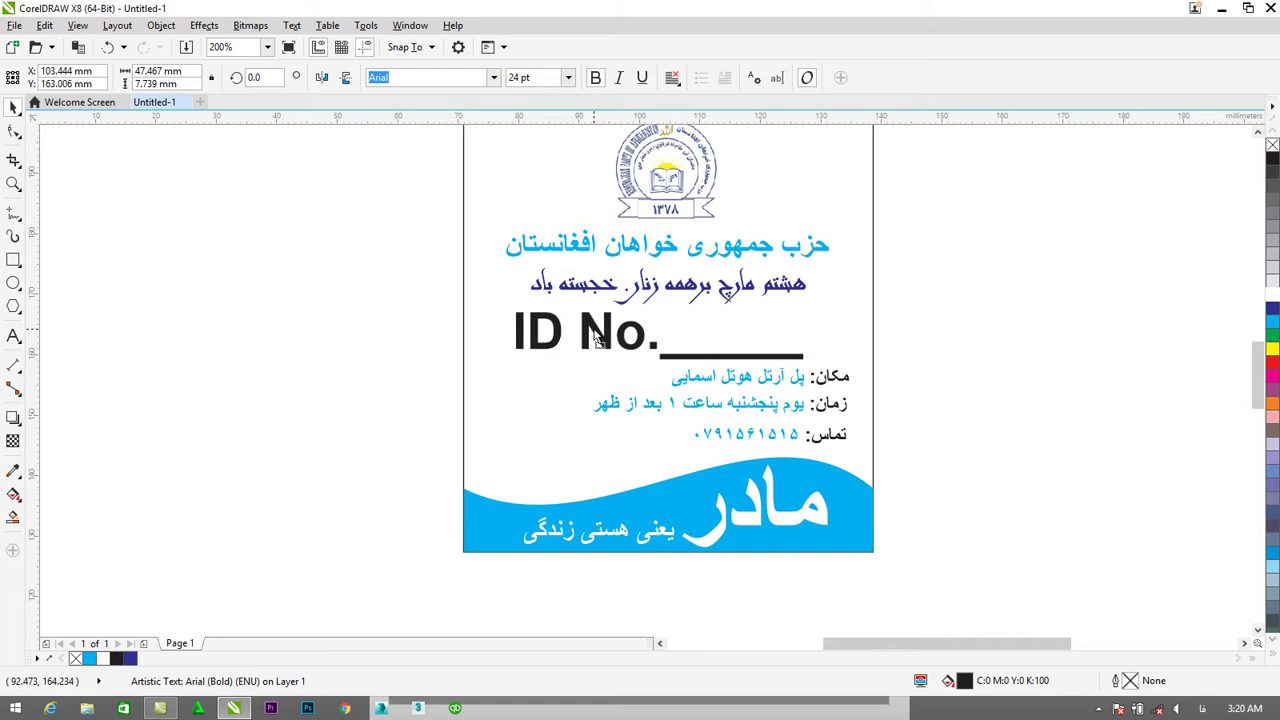
{"action": "left_click", "coordinate": [593, 330]}
{"action": "left_click", "coordinate": [14, 336]}
{"action": "left_click", "coordinate": [98, 335]}
{"action": "type", "text": "۱۰"}
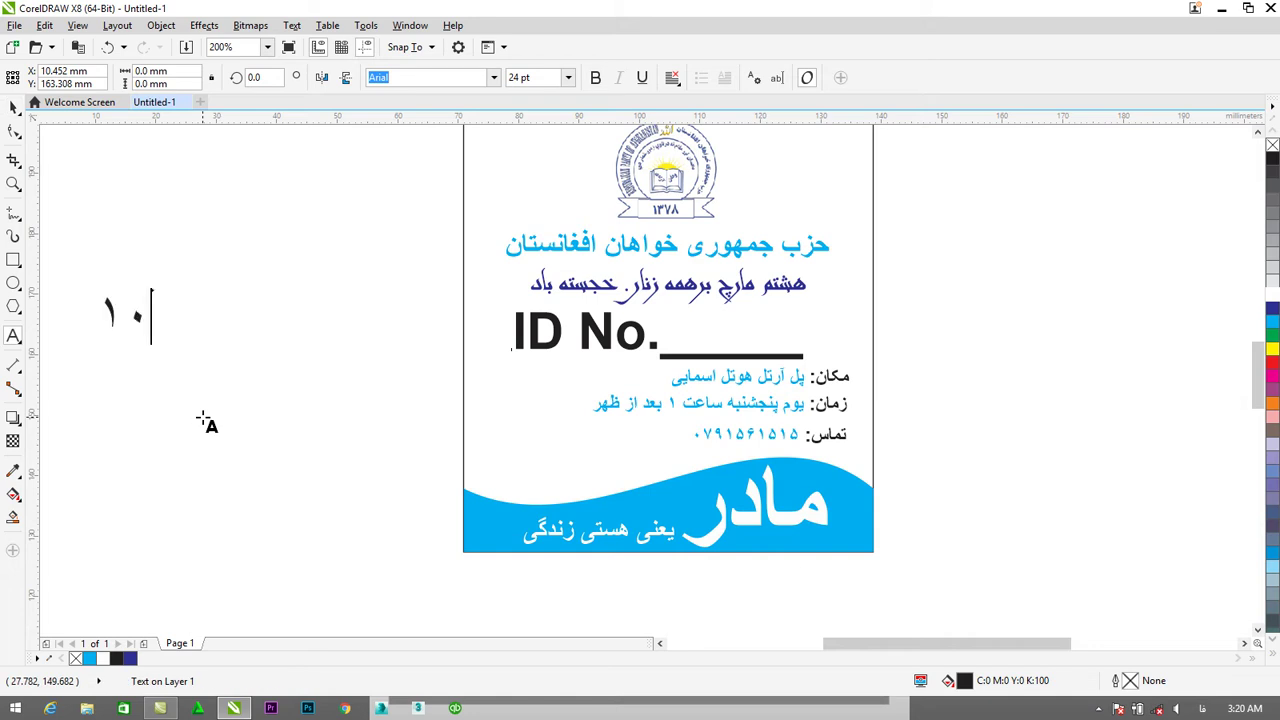
{"action": "key", "text": "Escape"}
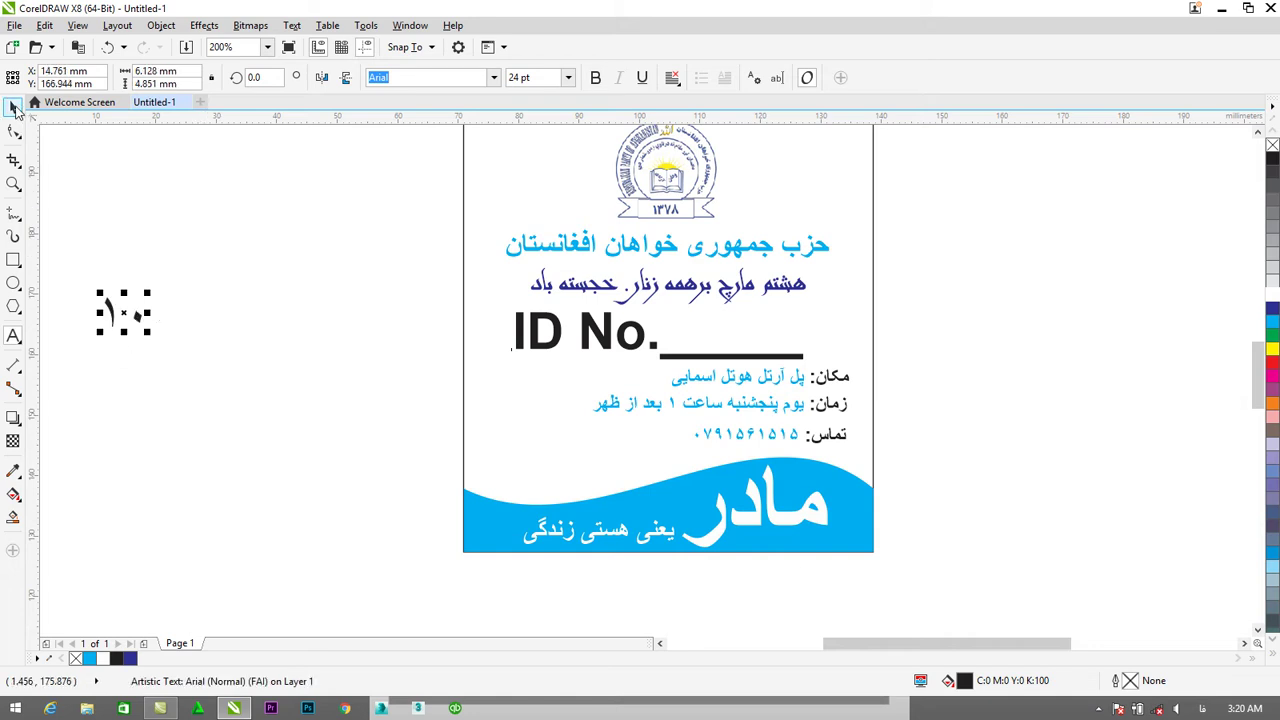
{"action": "left_click_drag", "start_coordinate": [120, 312], "coordinate": [947, 323]}
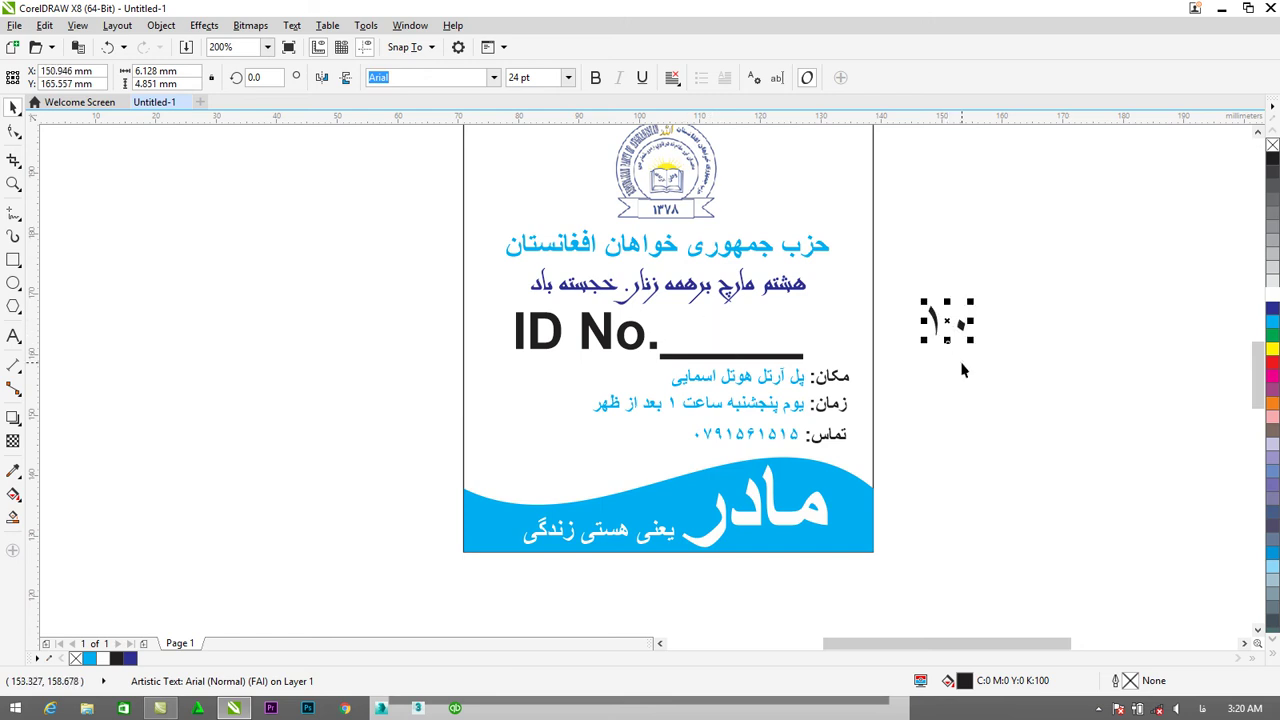
{"action": "key", "text": "Delete"}
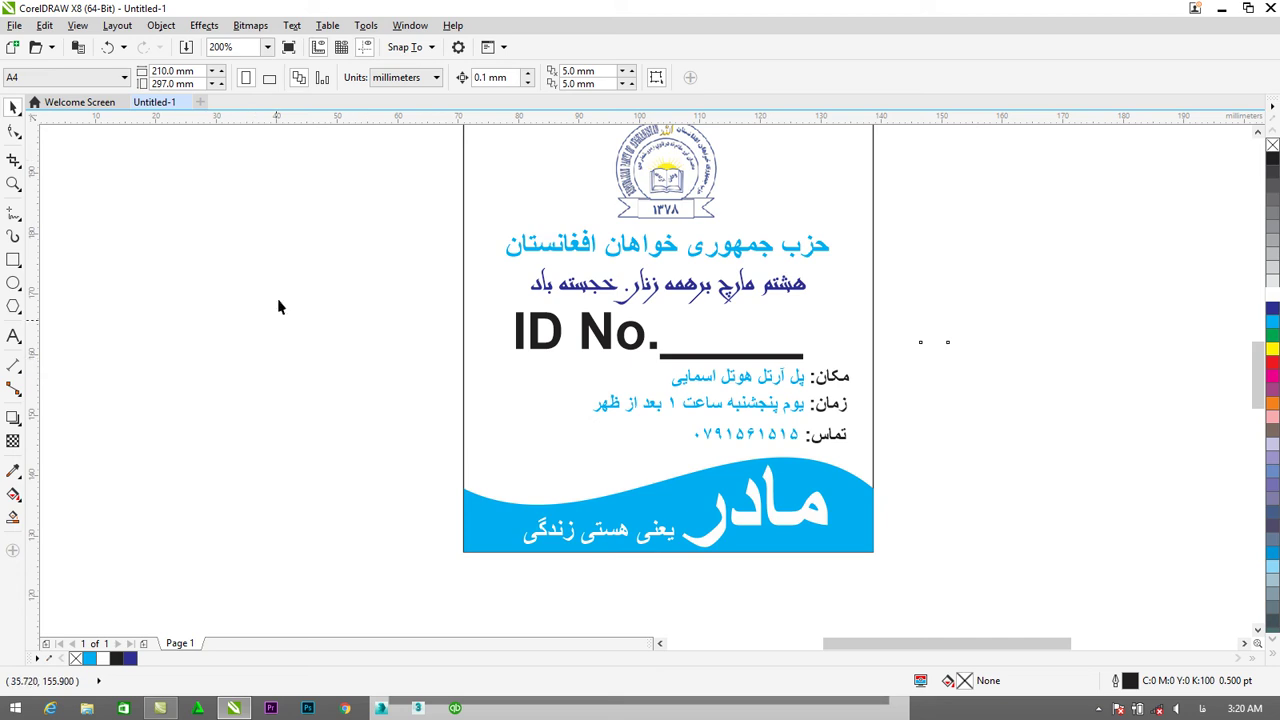
{"action": "key", "text": "alt"}
{"action": "key", "text": "alt"}
Dismiss the File menu without choosing a command and minimize CorelDRAW to the desktop.
{"action": "left_click", "coordinate": [14, 25]}
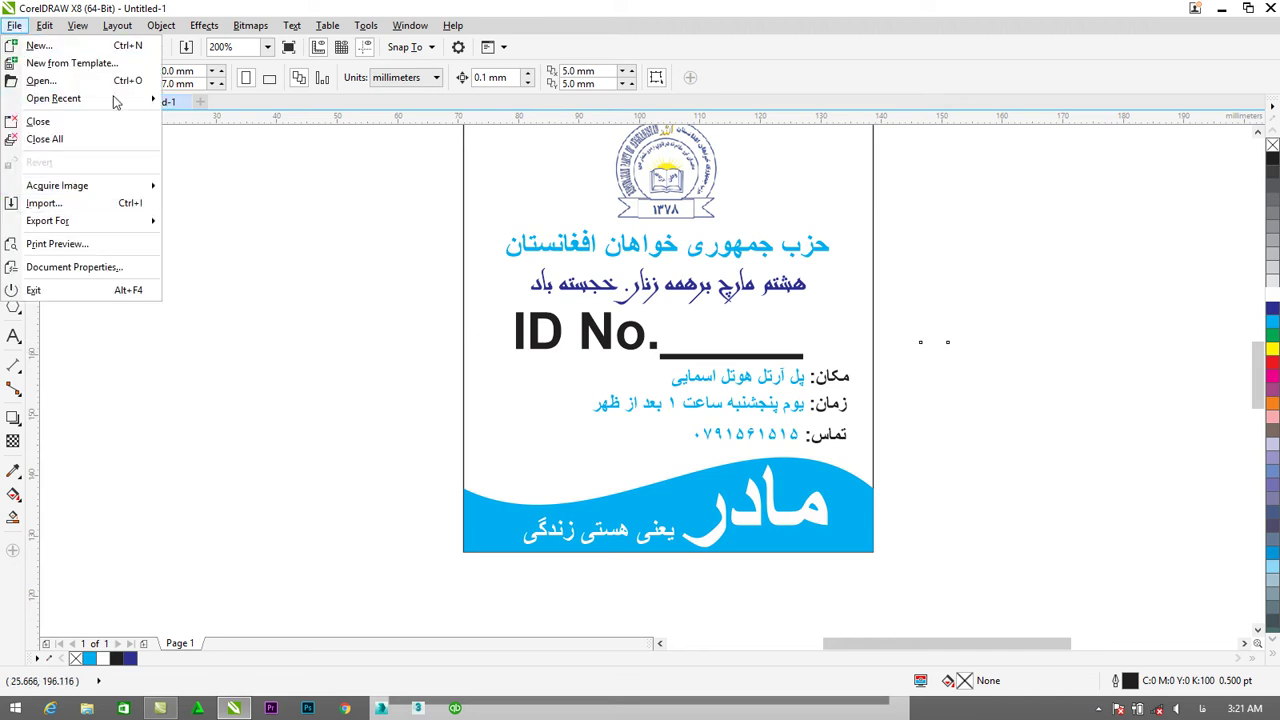
{"action": "mouse_move", "coordinate": [85, 223]}
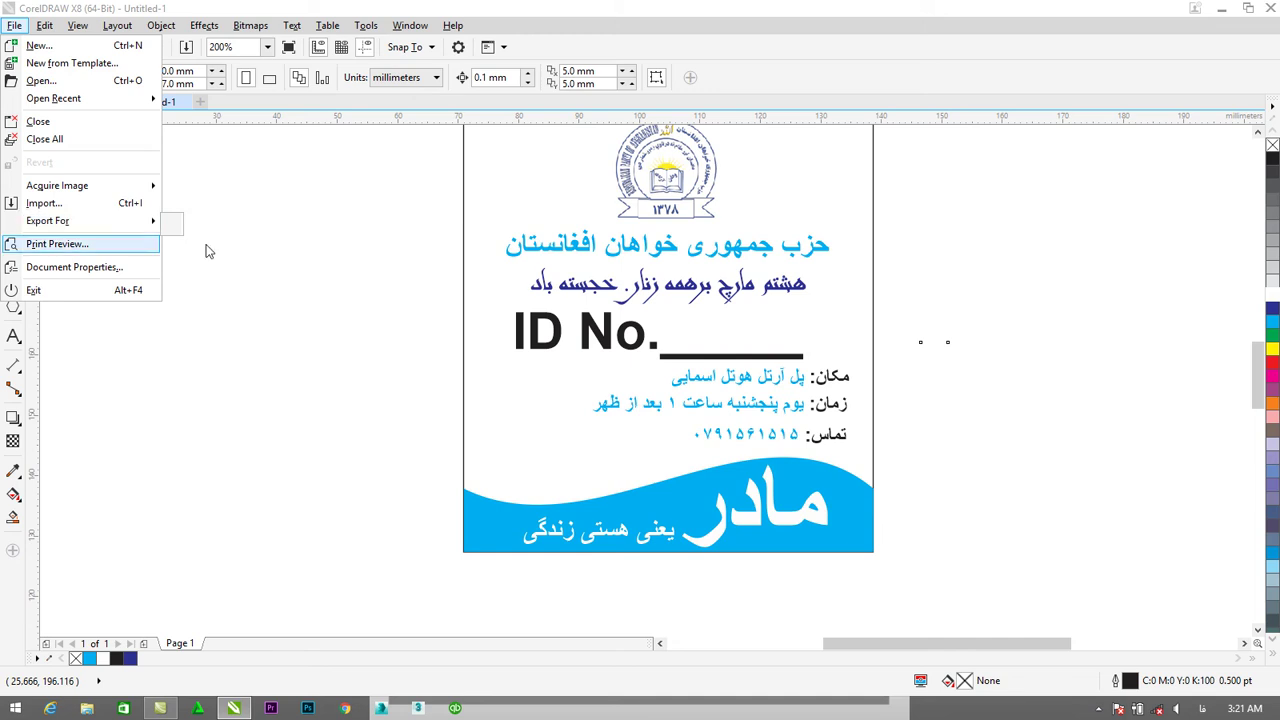
{"action": "left_click", "coordinate": [256, 261]}
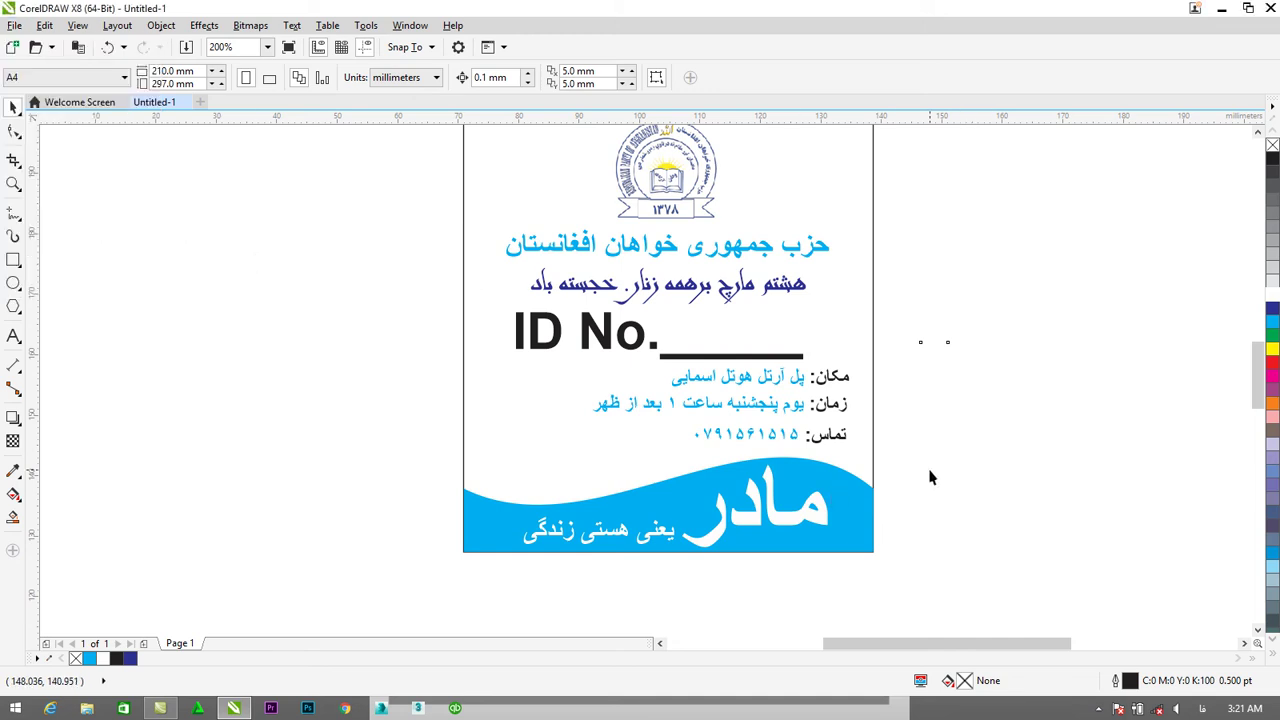
{"action": "scroll", "coordinate": [925, 460], "scroll_direction": "down", "scroll_amount": 2}
{"action": "scroll", "coordinate": [934, 416], "scroll_direction": "up", "scroll_amount": 2}
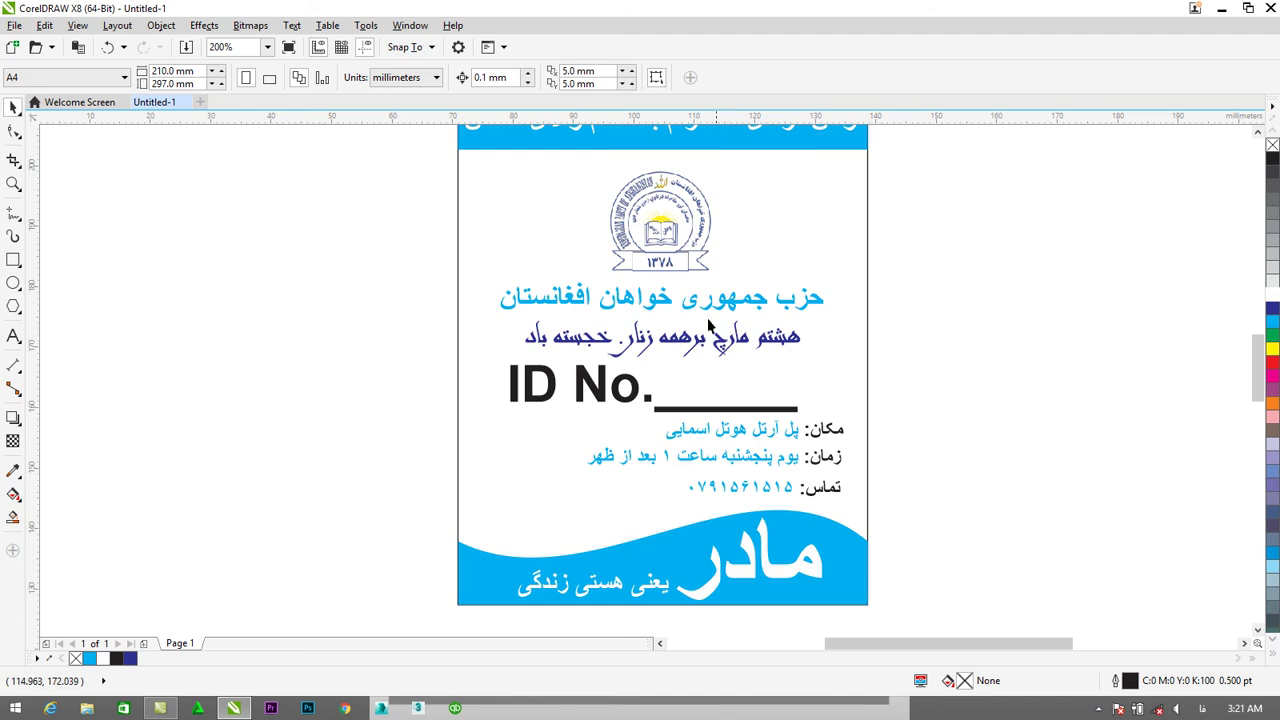
{"action": "scroll", "coordinate": [723, 341], "scroll_direction": "down", "scroll_amount": 2}
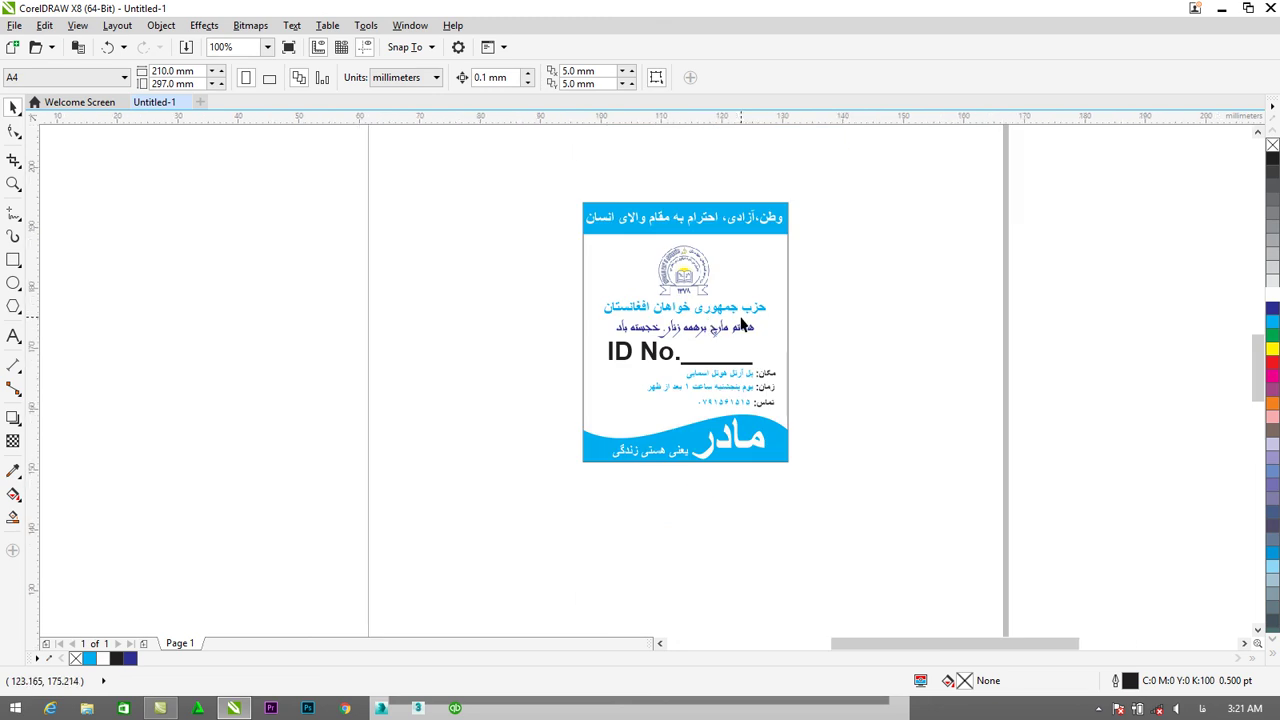
{"action": "scroll", "coordinate": [742, 322], "scroll_direction": "up", "scroll_amount": 2}
{"action": "left_click", "coordinate": [1222, 8]}
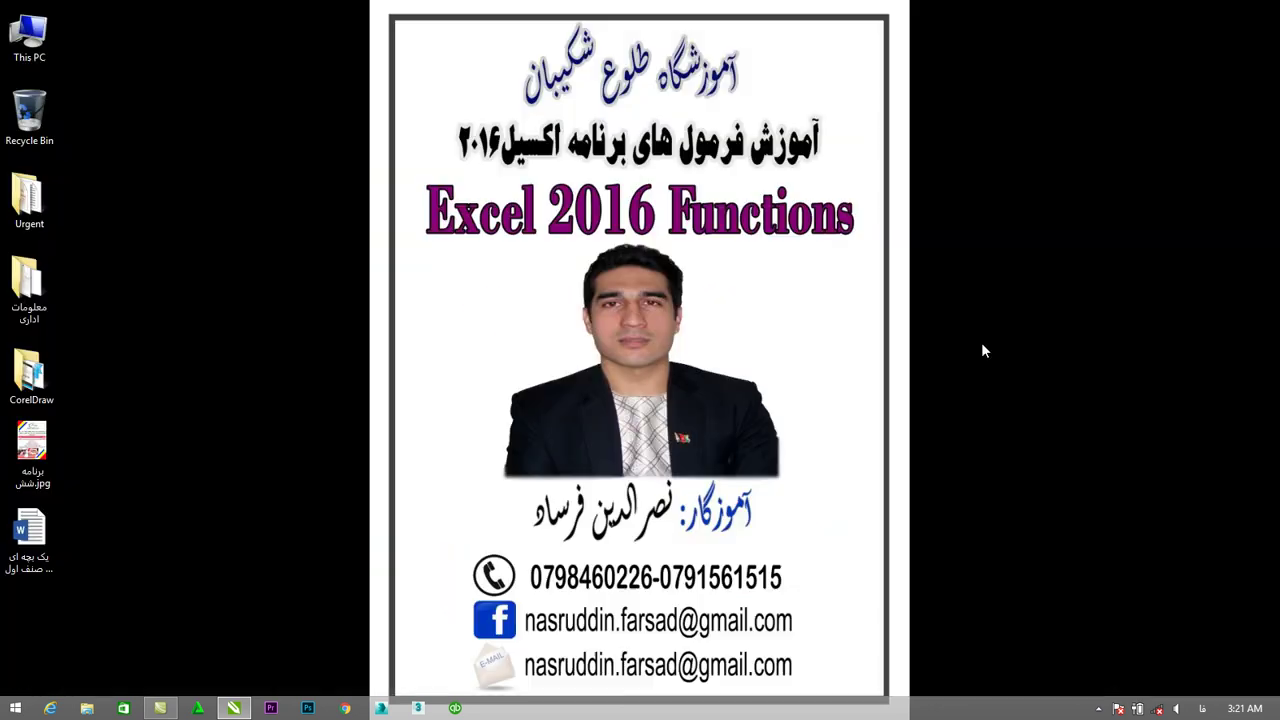